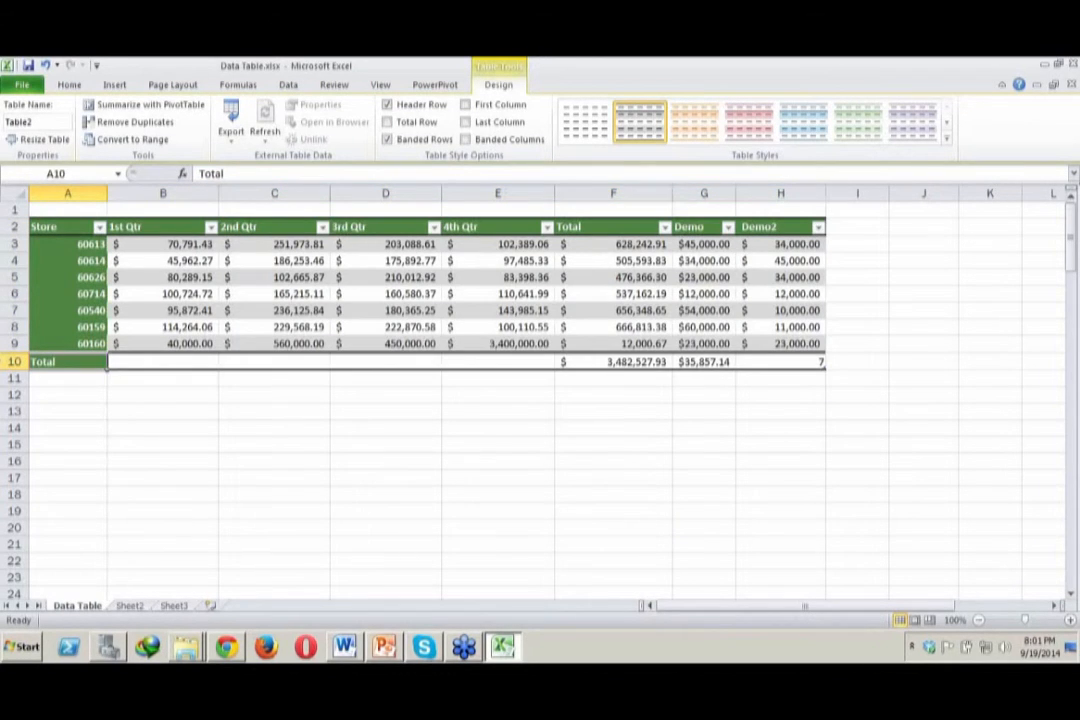
Step: Delete the Total row (row 10) beneath the store sales table
right_click(15, 361)
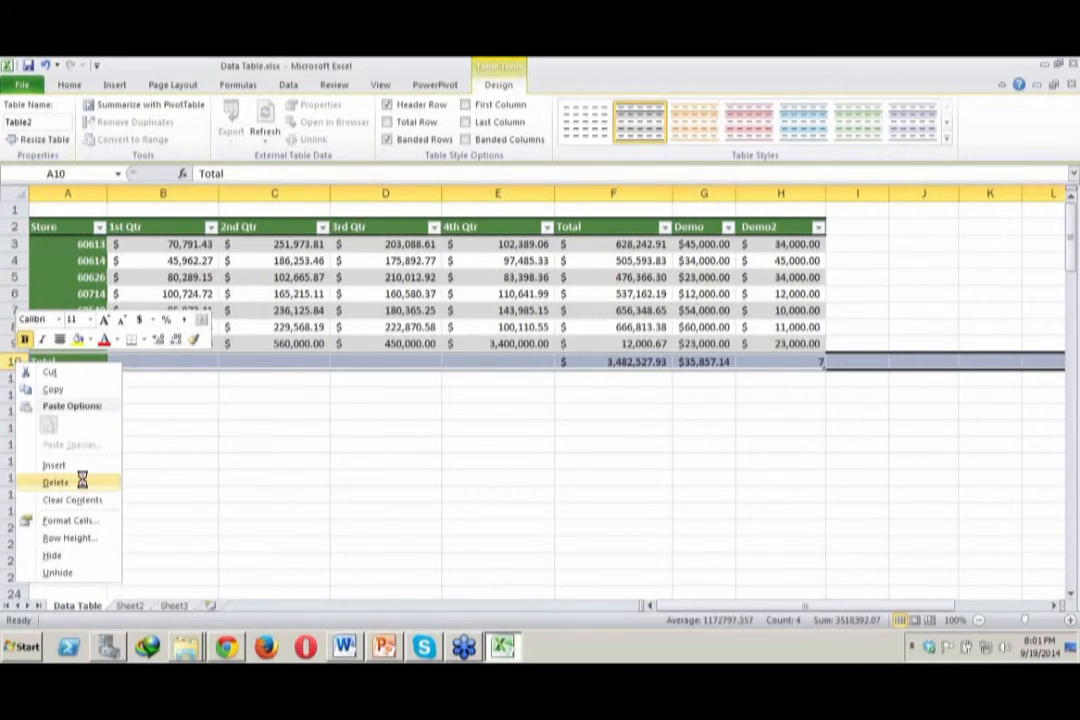
click(82, 482)
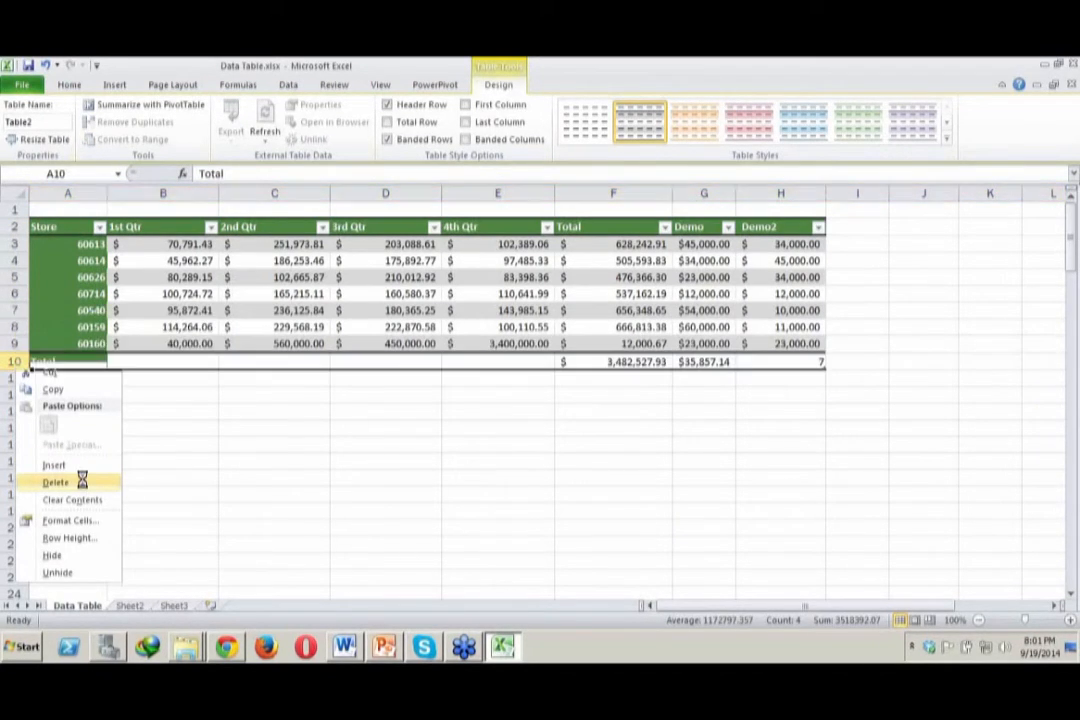
click(390, 474)
click(334, 277)
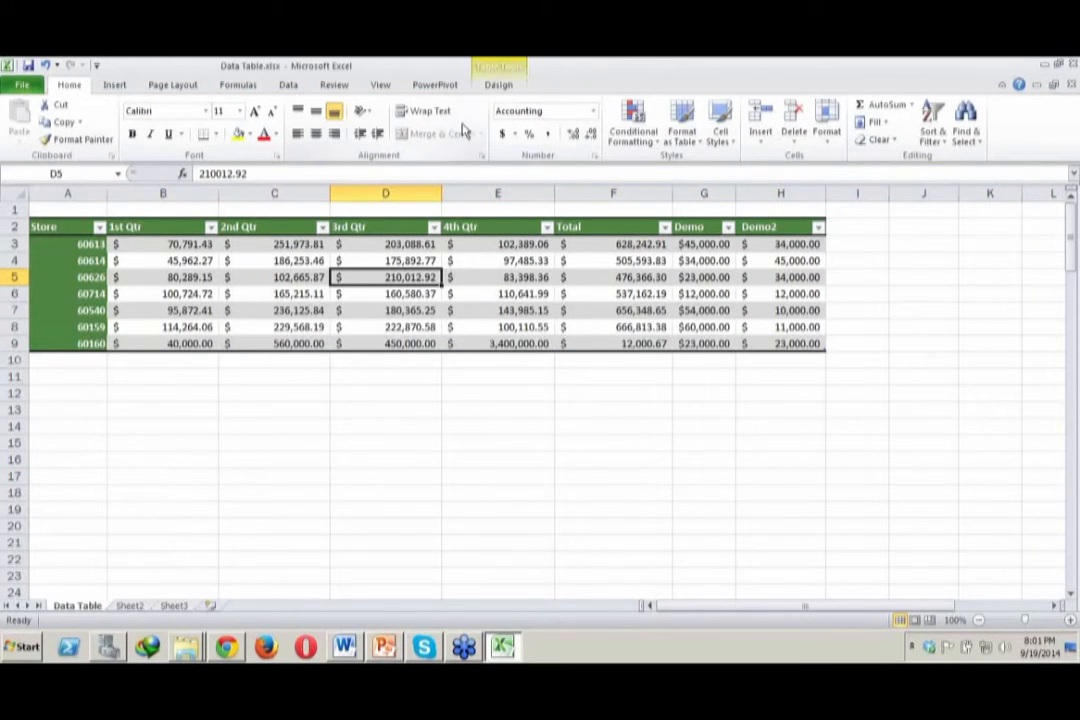
Step: Turn on the table's Total Row and widen column H so the Demo2 total fits
click(498, 86)
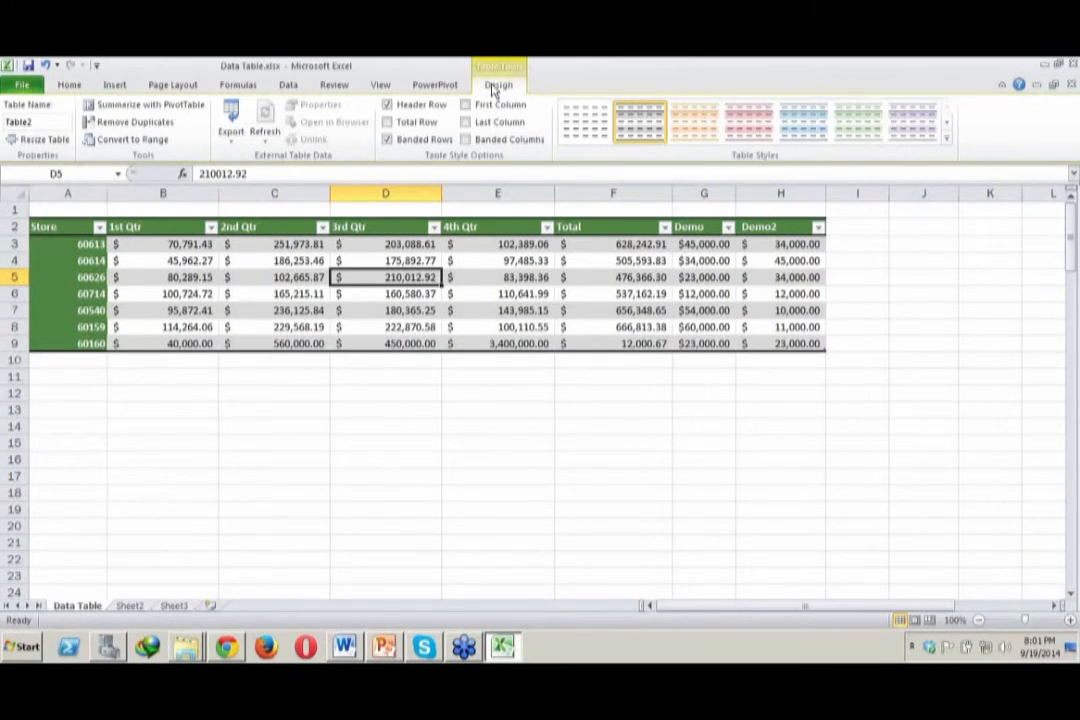
click(387, 122)
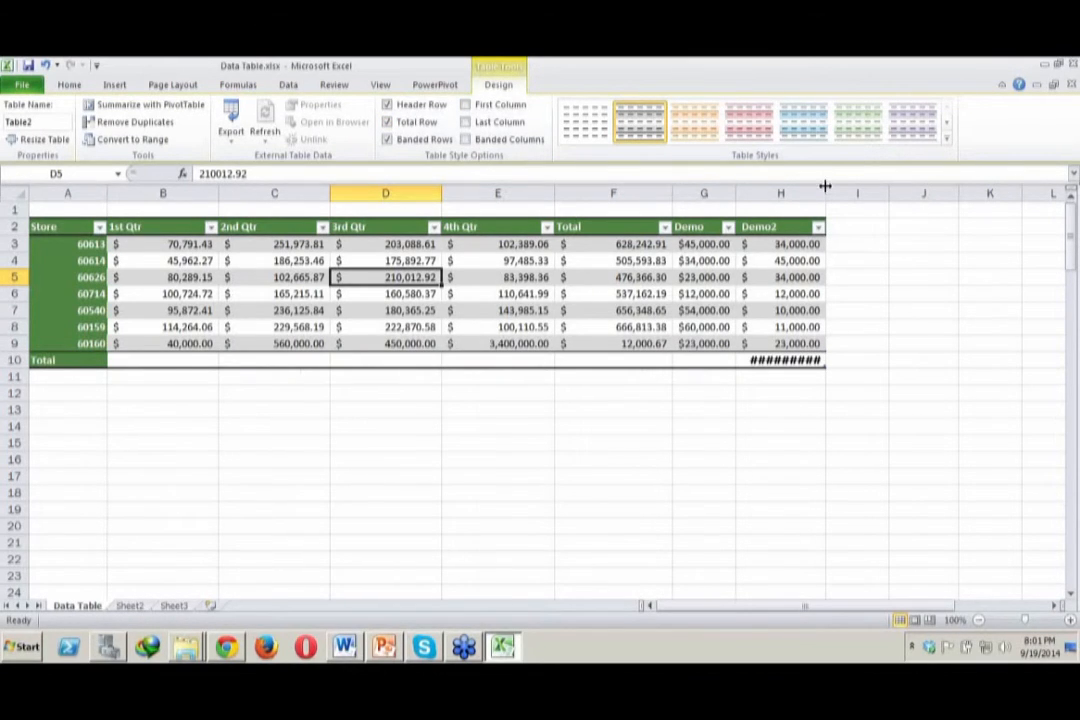
drag(825, 192, 893, 190)
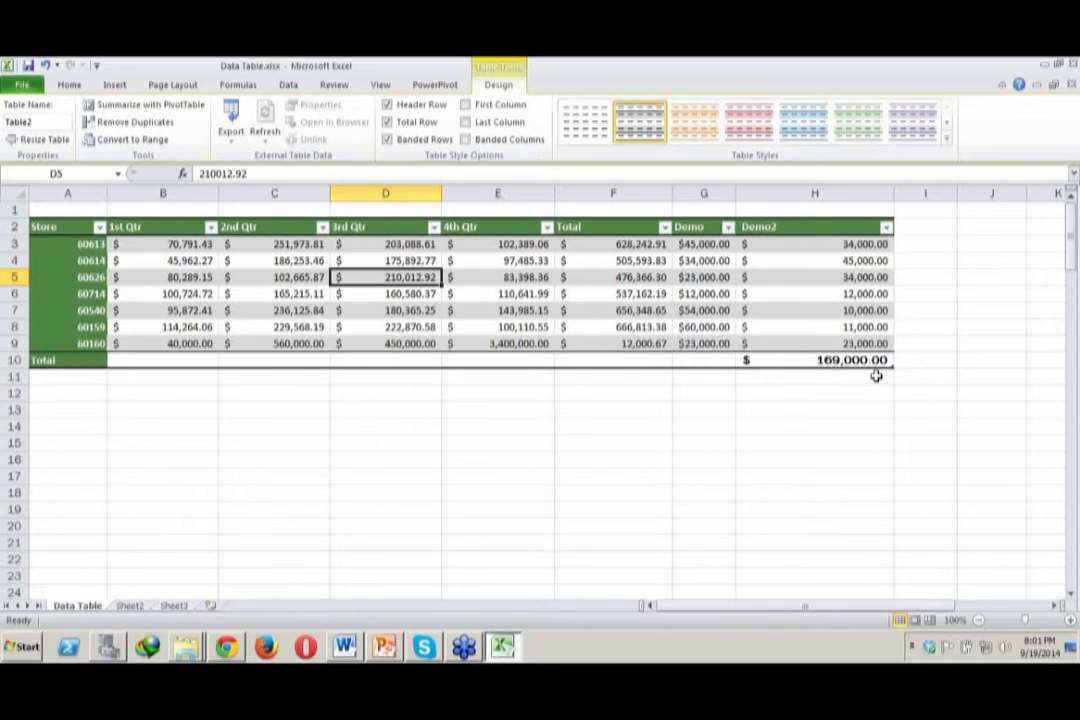
click(568, 283)
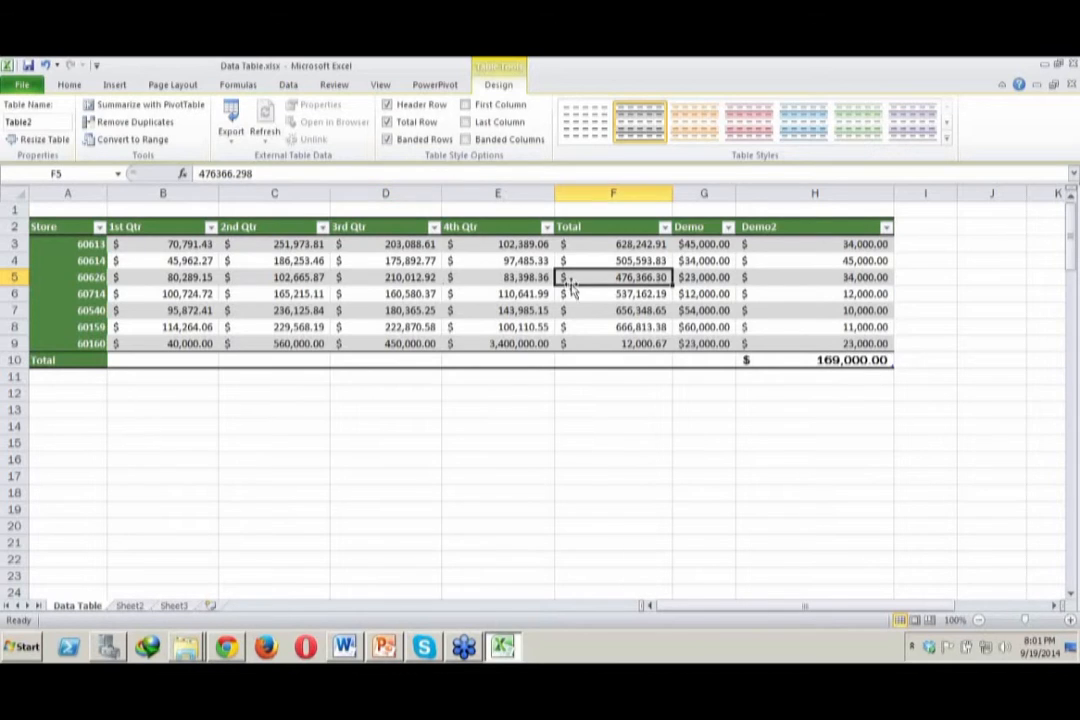
click(748, 280)
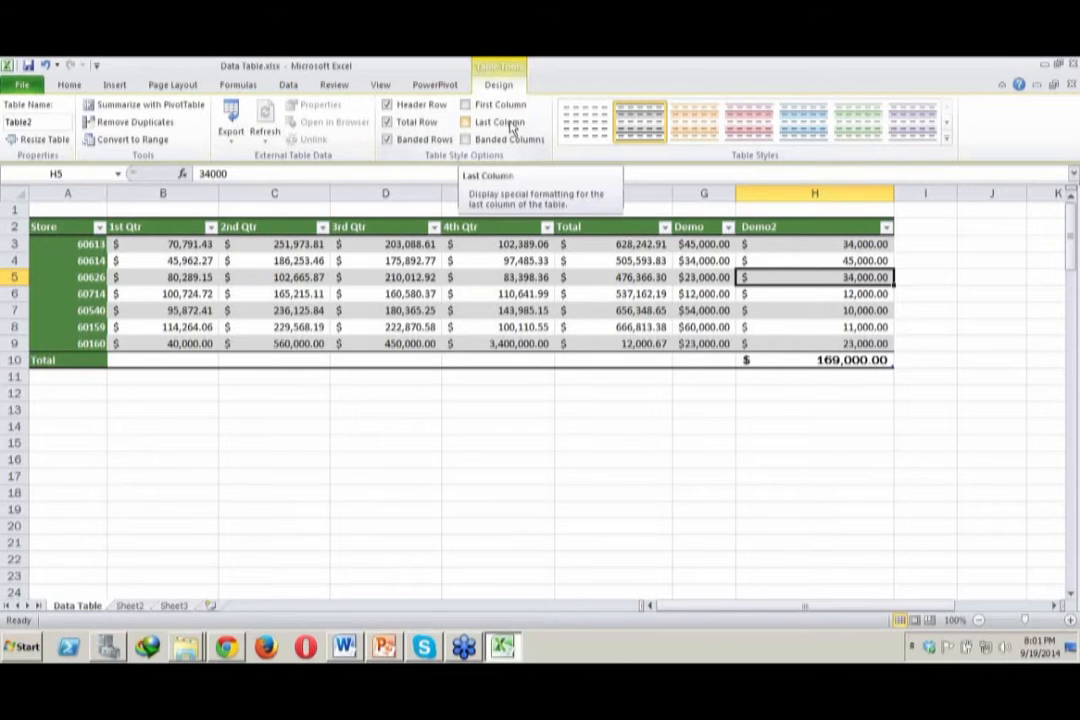
Step: Convert the store sales table to a normal range of cells
click(280, 256)
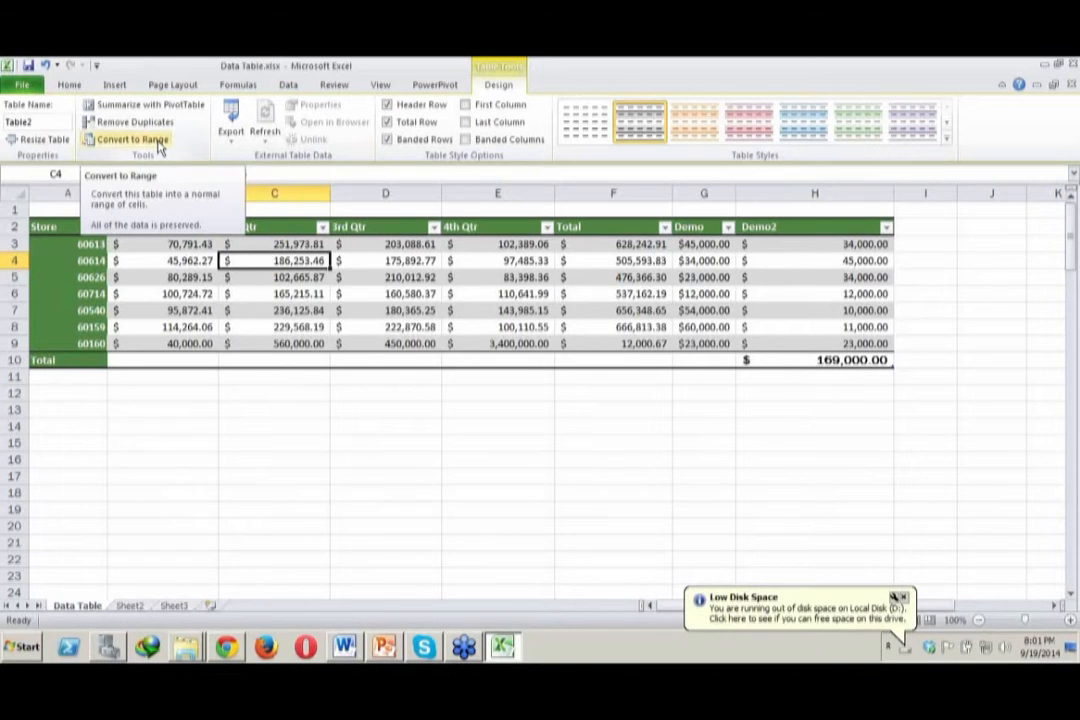
click(158, 141)
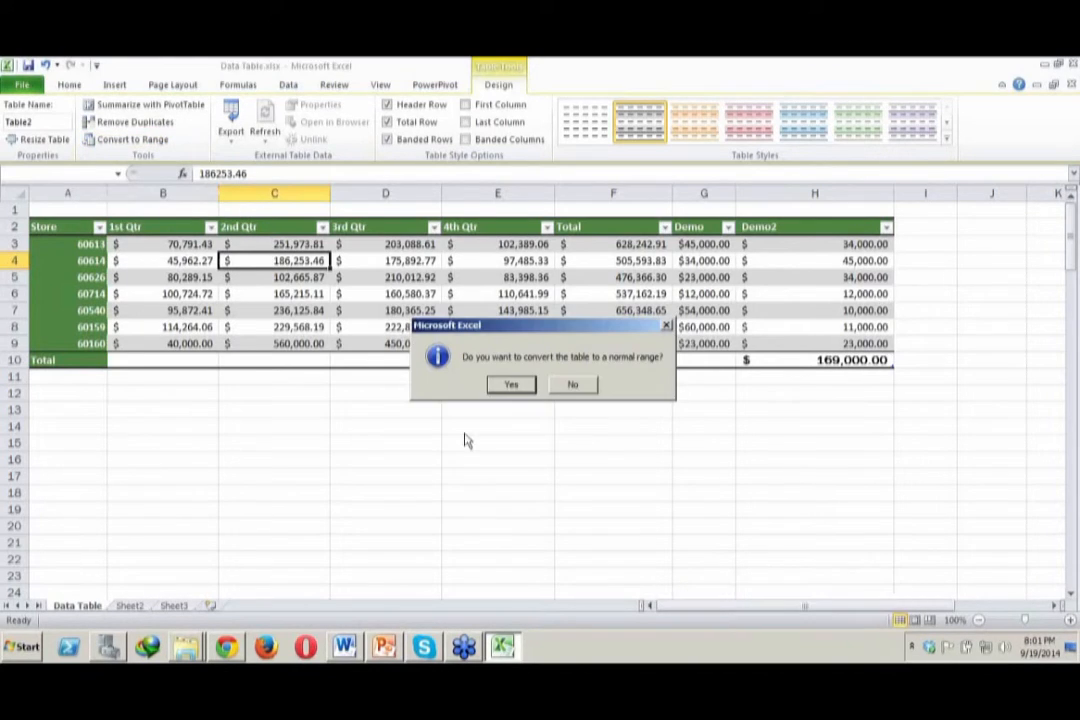
click(509, 386)
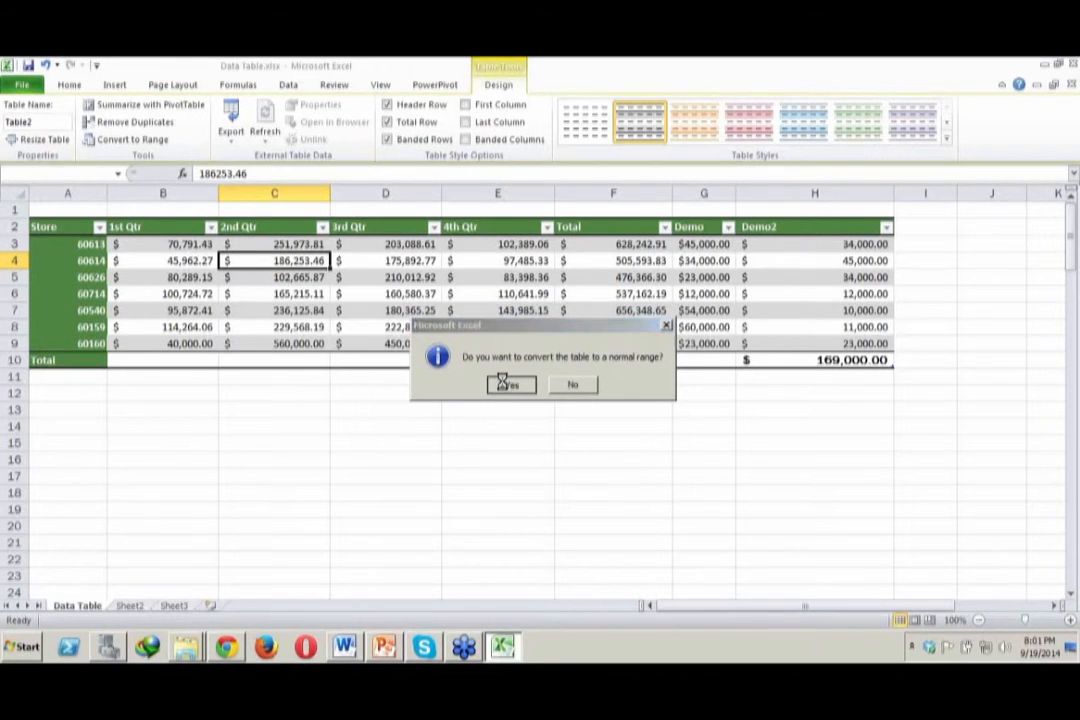
click(241, 273)
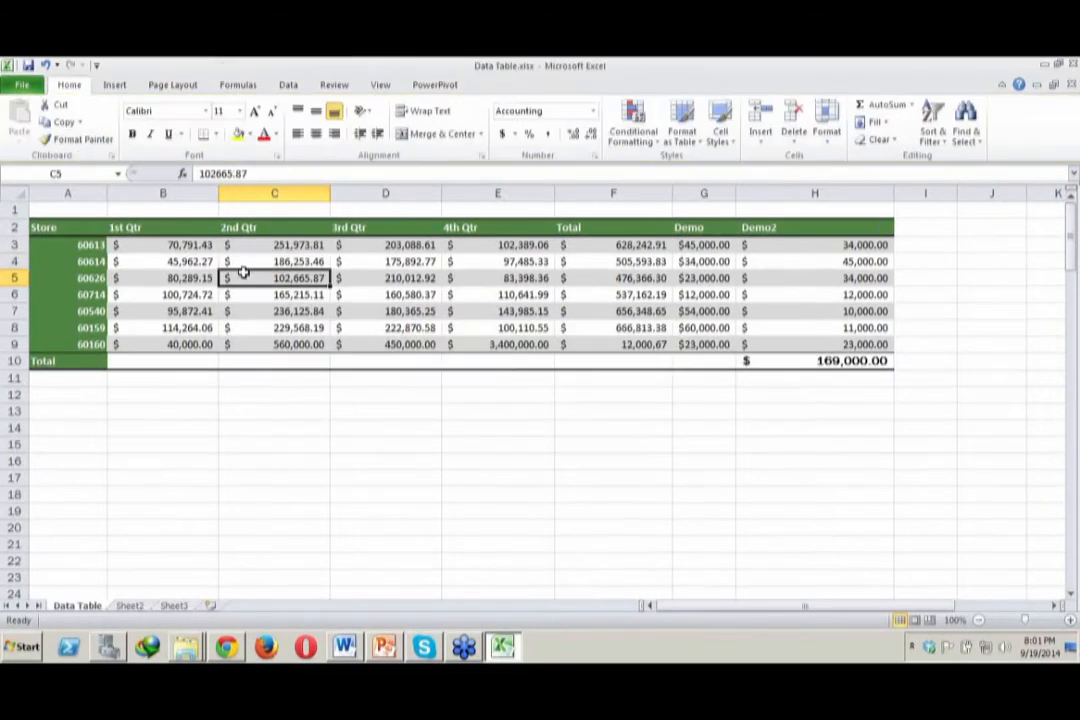
click(394, 329)
click(198, 358)
click(415, 345)
click(553, 344)
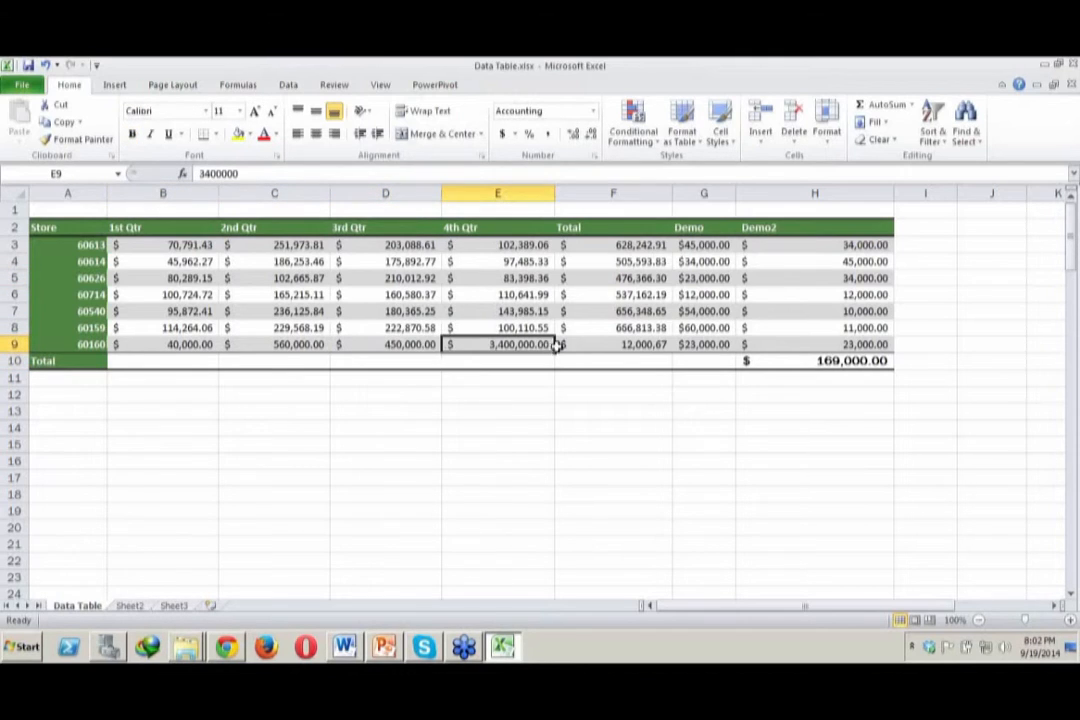
click(749, 328)
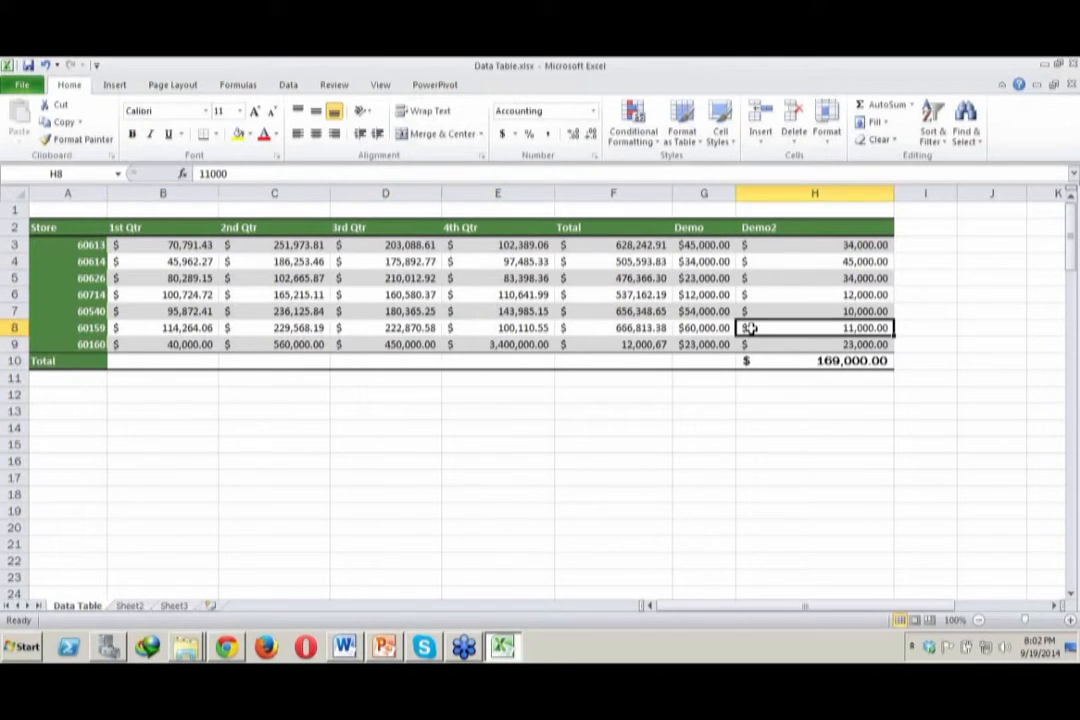
click(1065, 289)
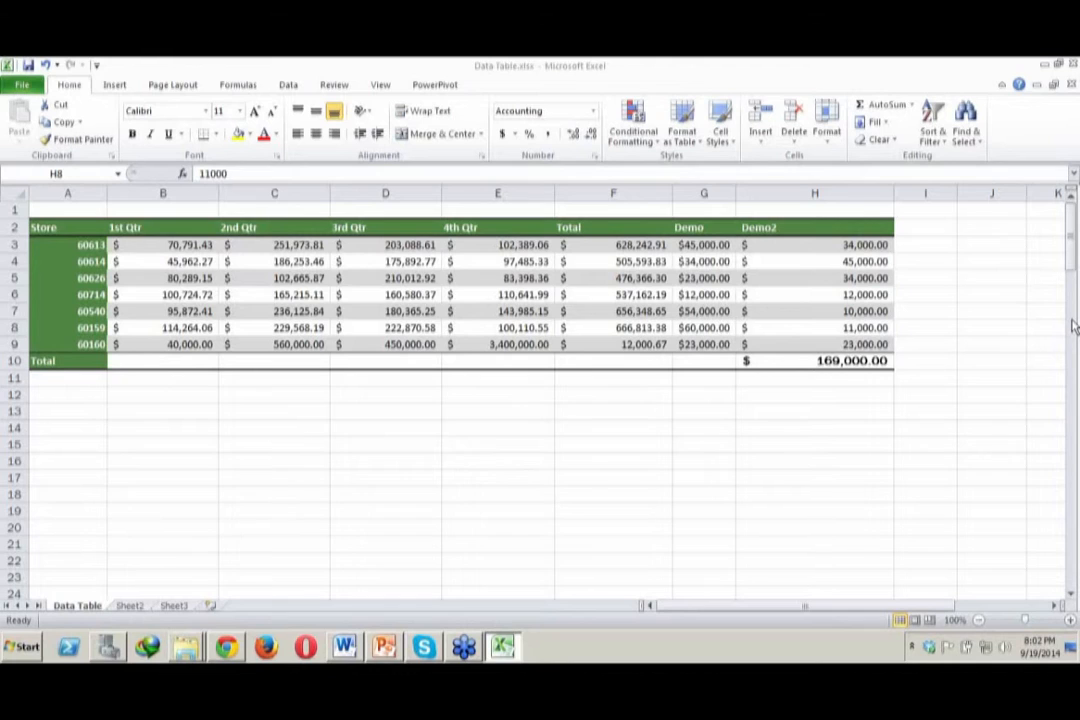
drag(176, 243, 838, 345)
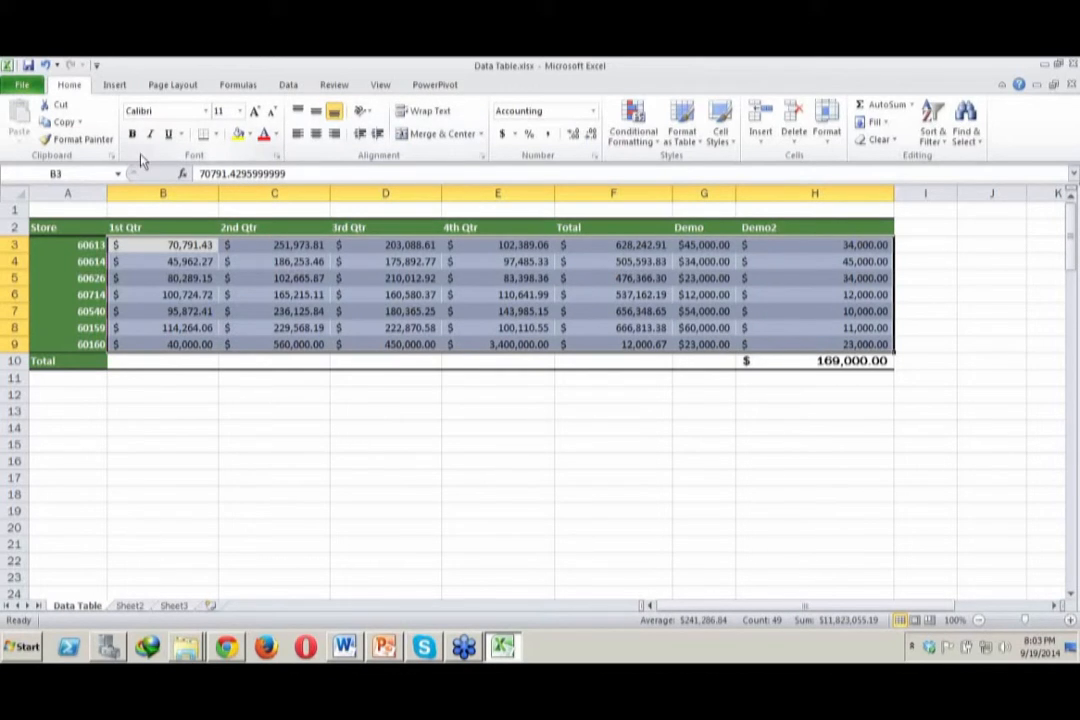
click(687, 148)
click(671, 194)
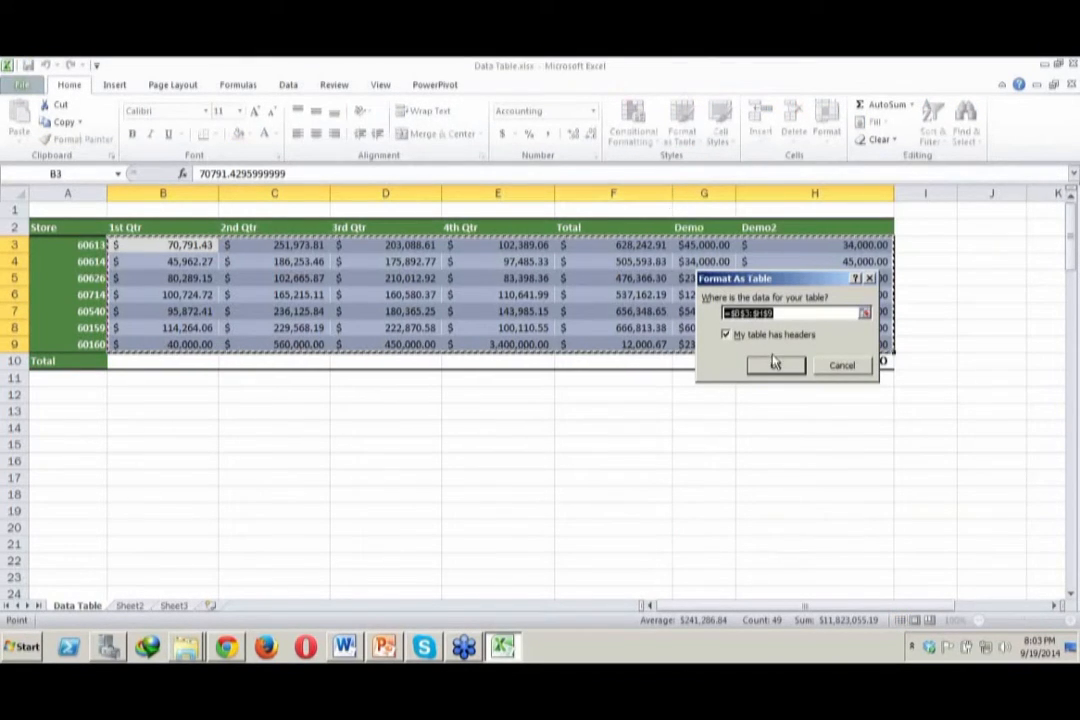
click(842, 365)
Step: Format the range A2:H9 as a table, using a Light style and row 2 as its headers
drag(43, 227, 760, 345)
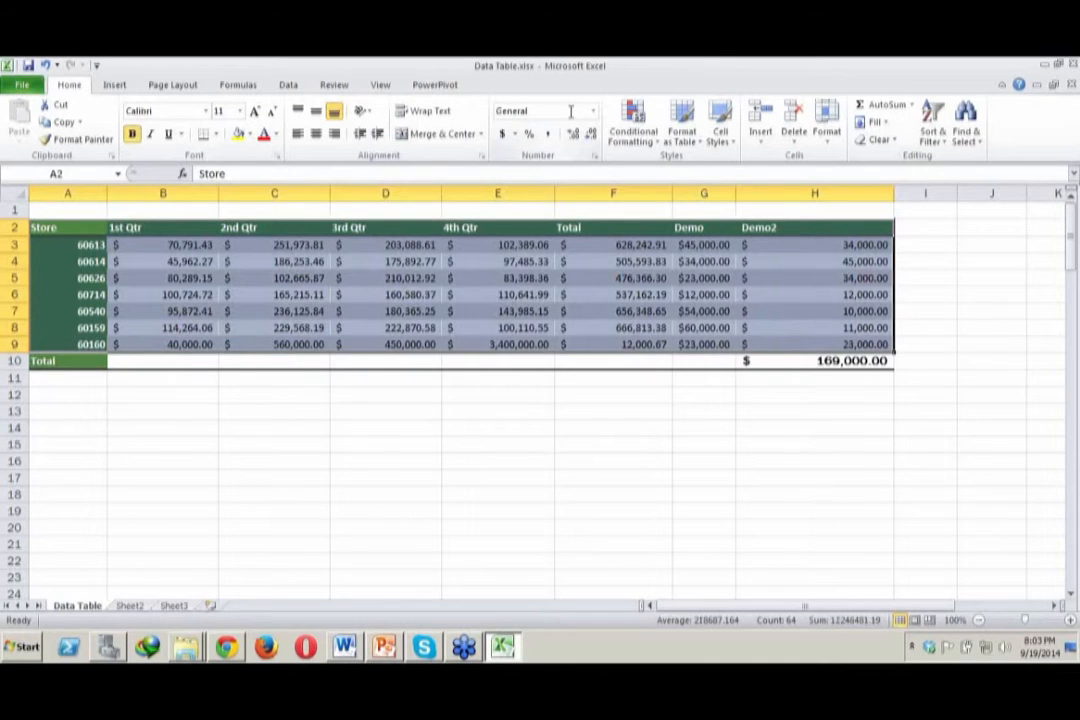
click(682, 130)
click(676, 189)
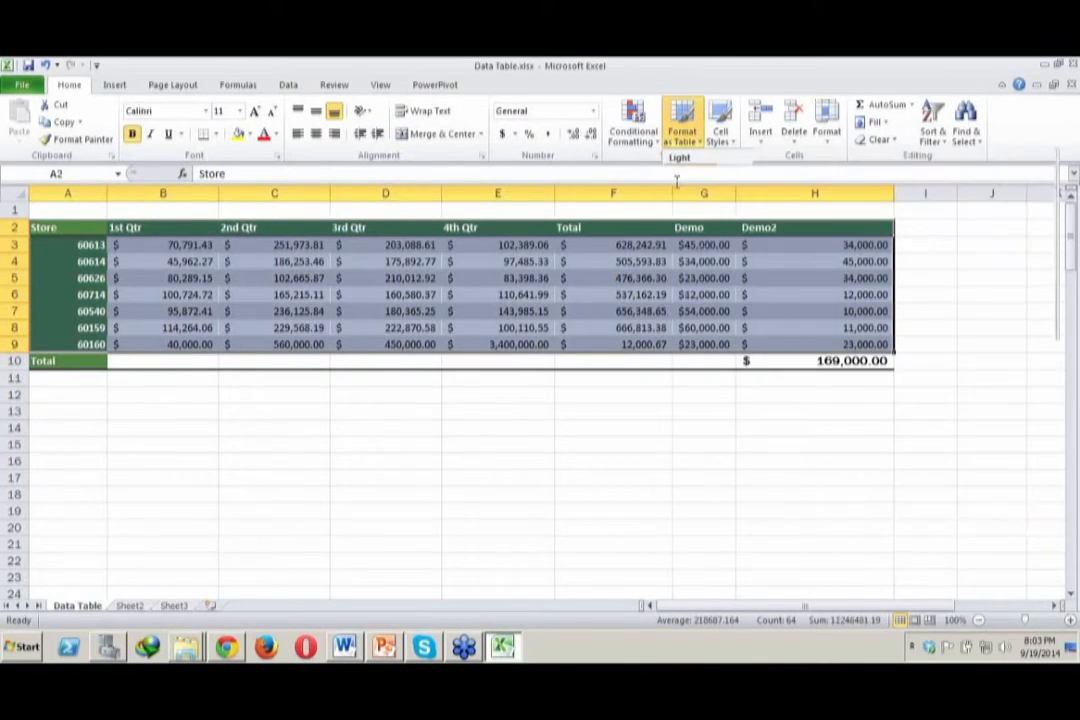
click(785, 368)
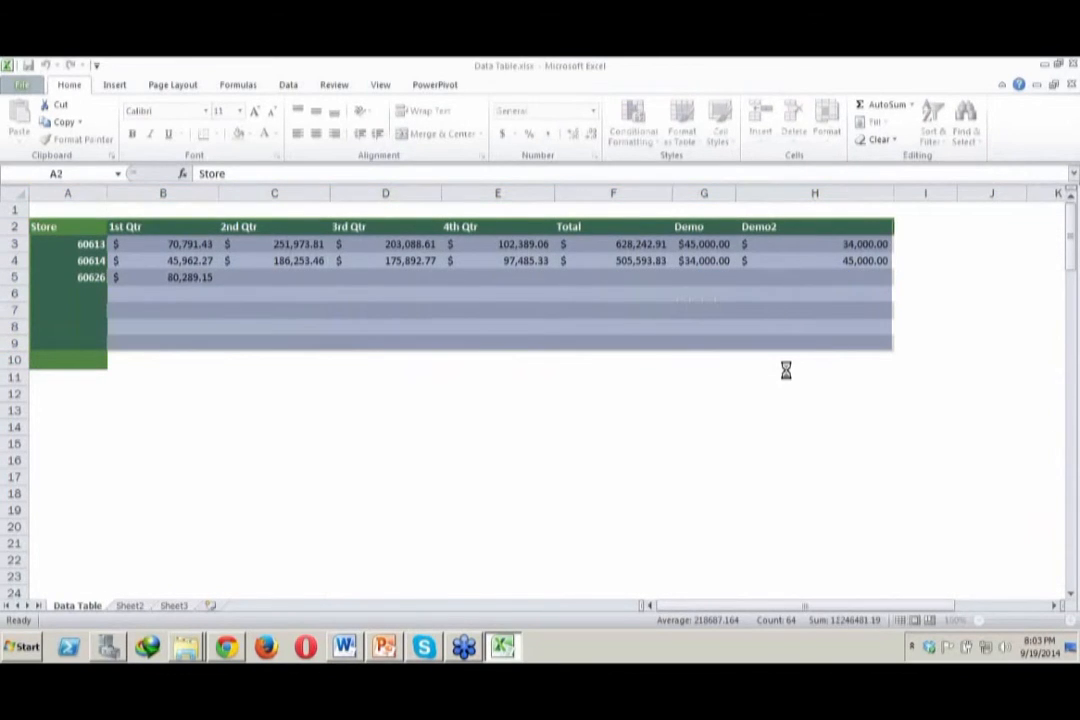
Step: Delete the leftover Total row (row 10) below the new table
click(861, 361)
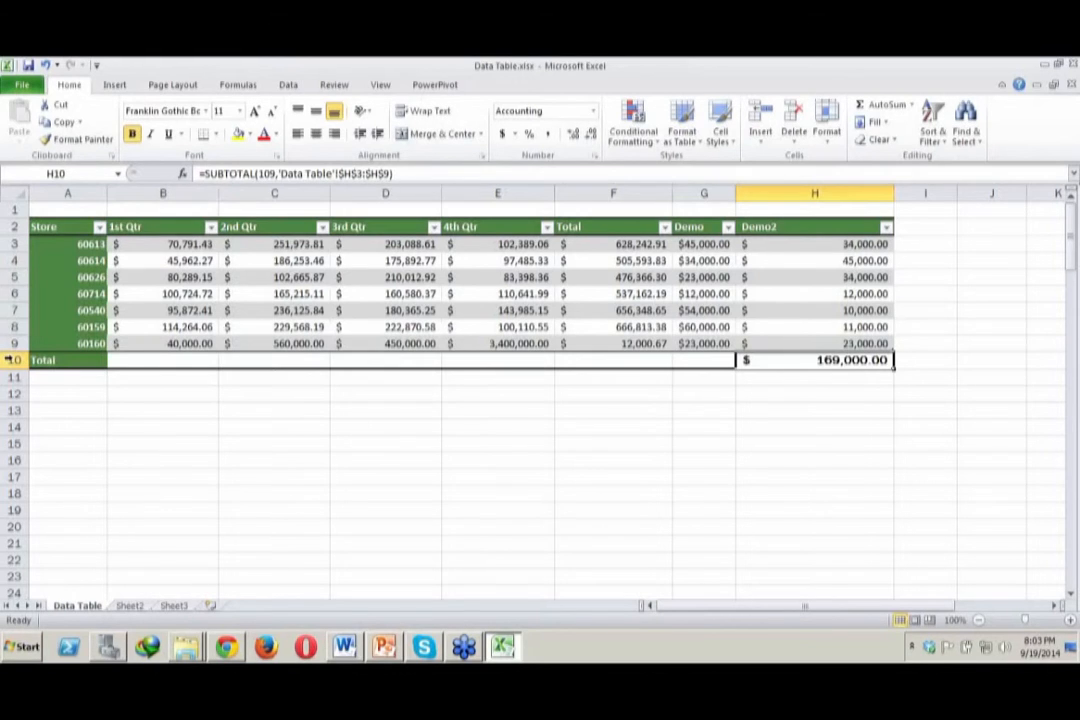
click(12, 360)
right_click(14, 361)
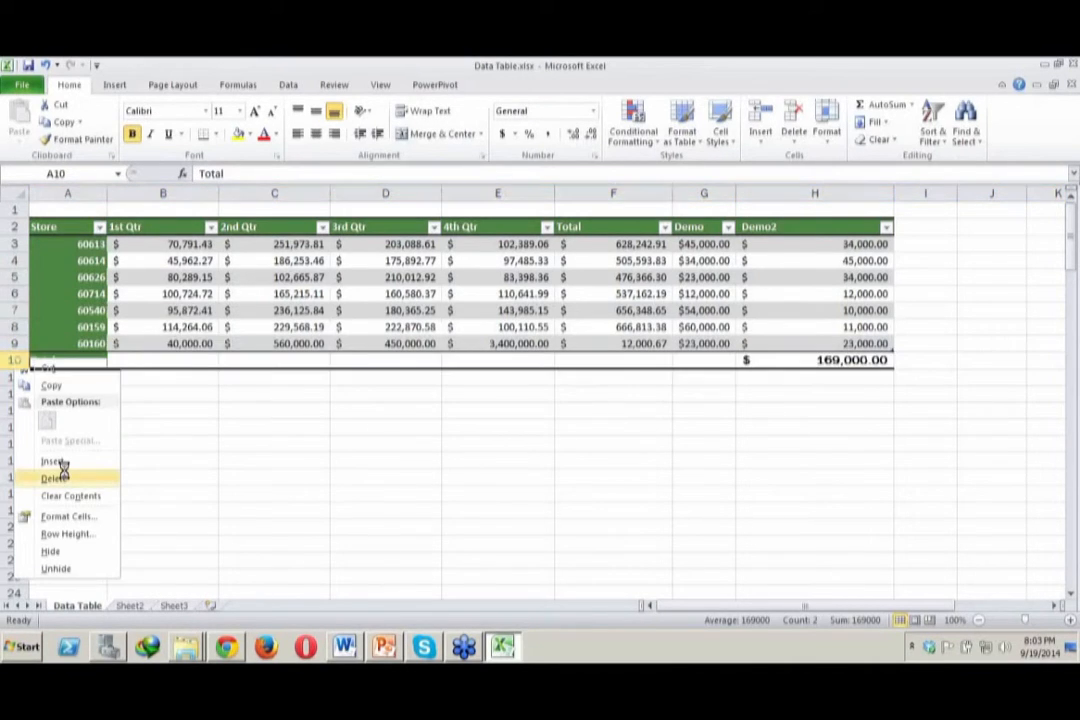
click(62, 478)
click(412, 476)
click(641, 345)
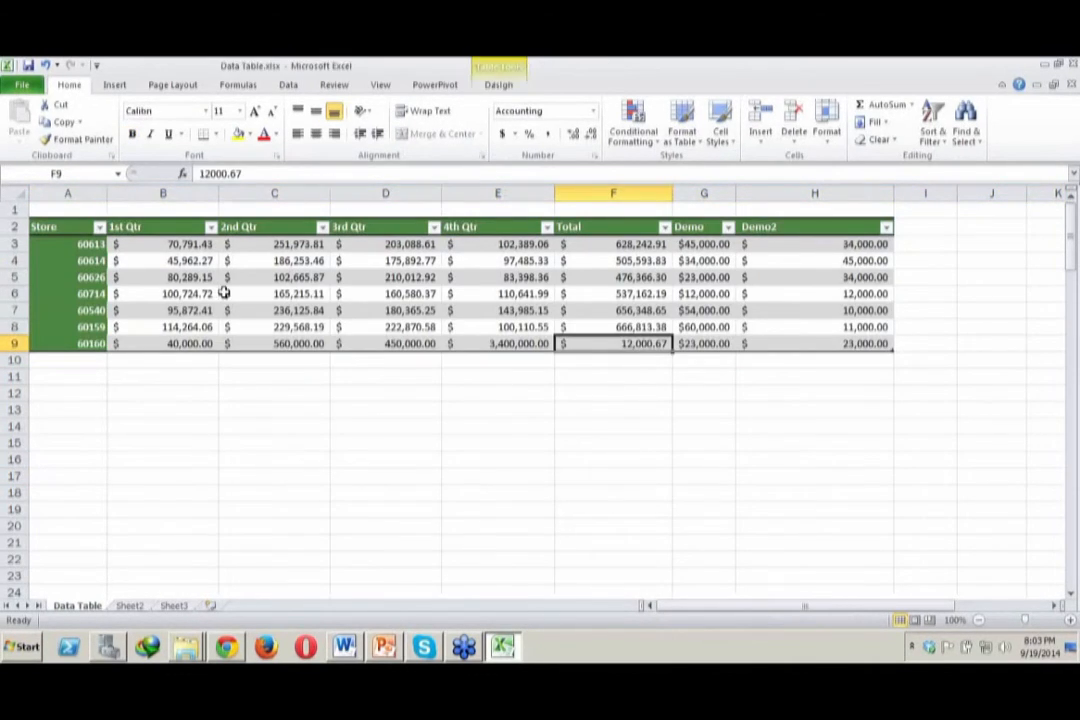
Step: Examine the table by selecting its data cells B3:H9, several single cells inside it, and the blank cell H10 beneath
click(178, 245)
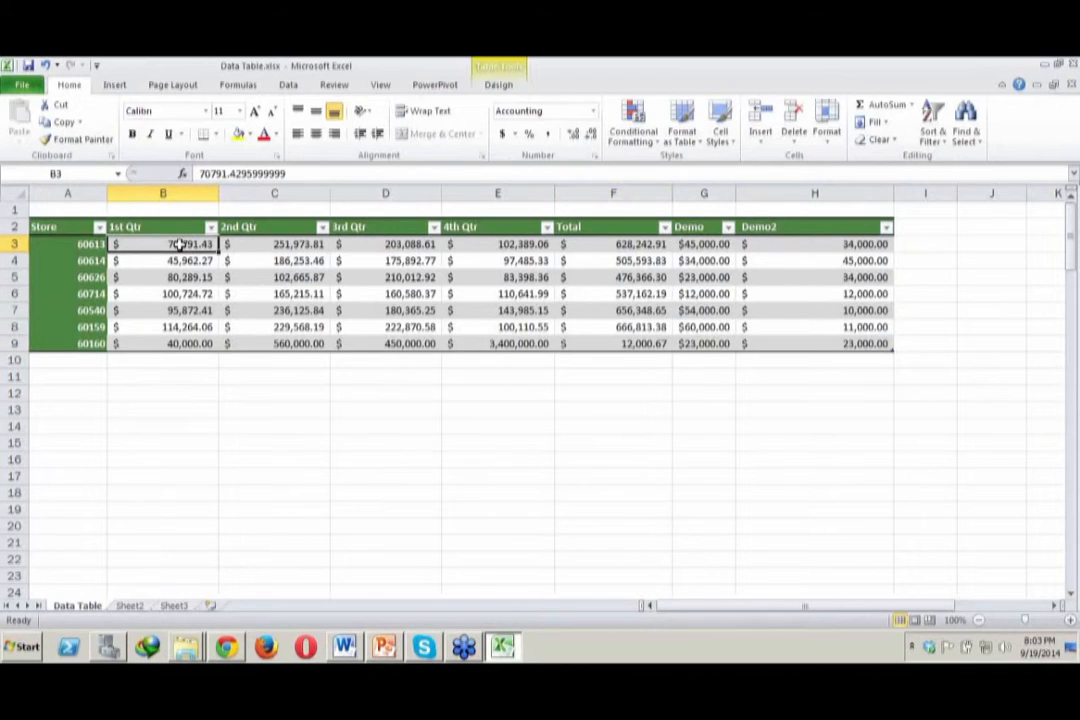
drag(180, 244, 800, 343)
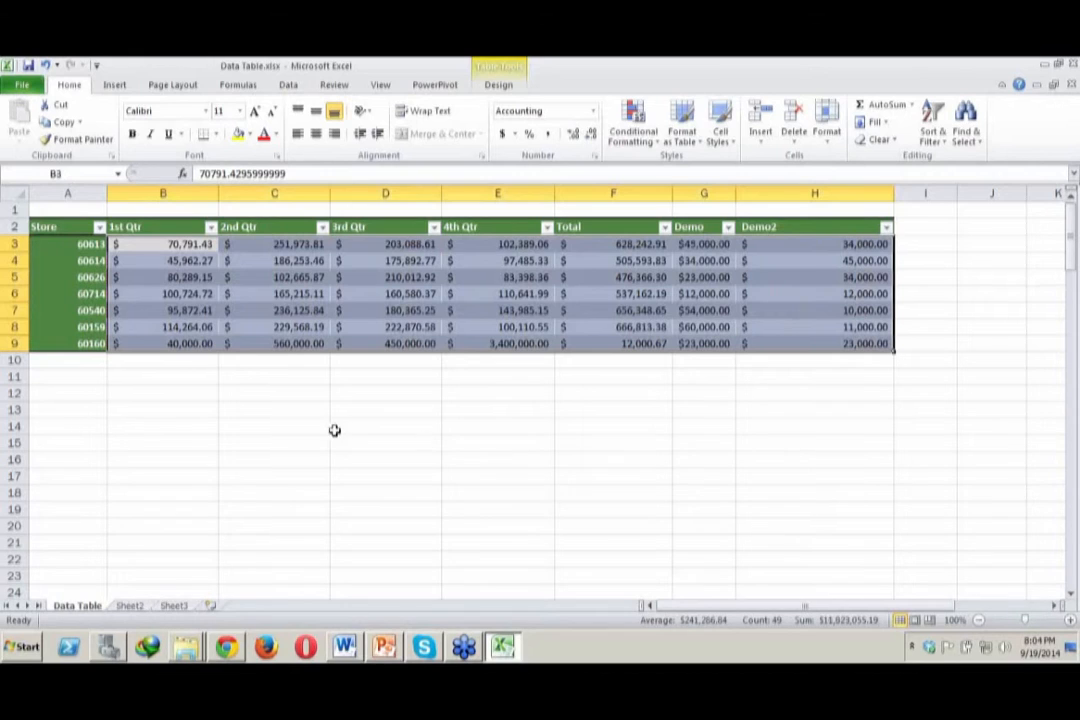
click(168, 243)
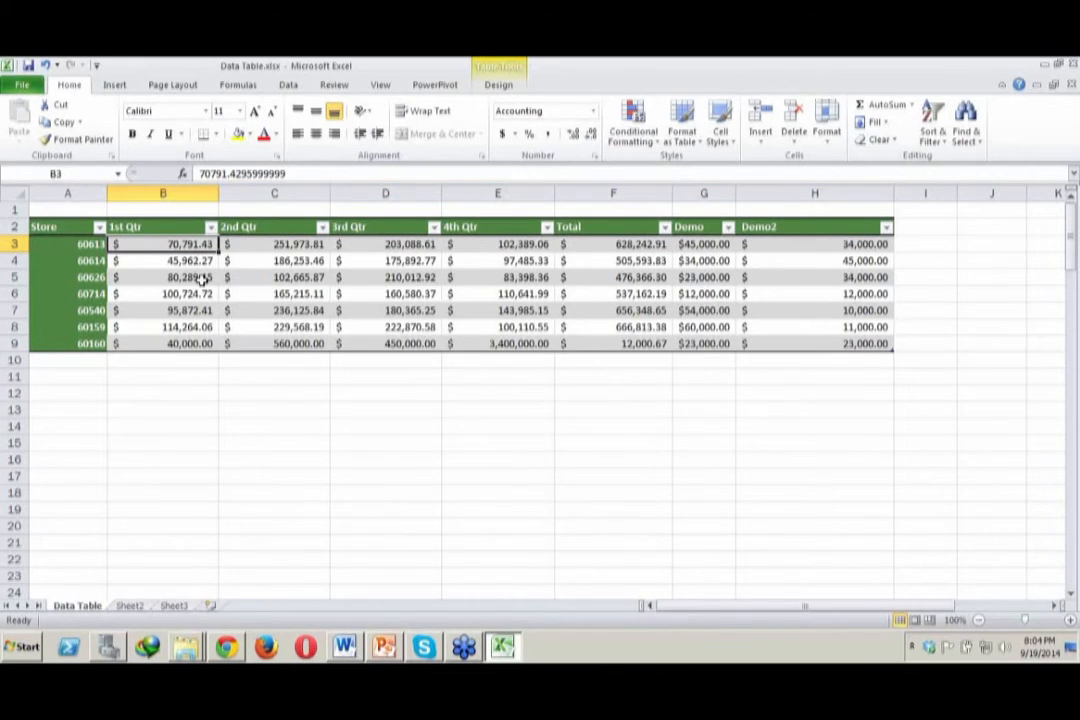
click(203, 278)
click(320, 292)
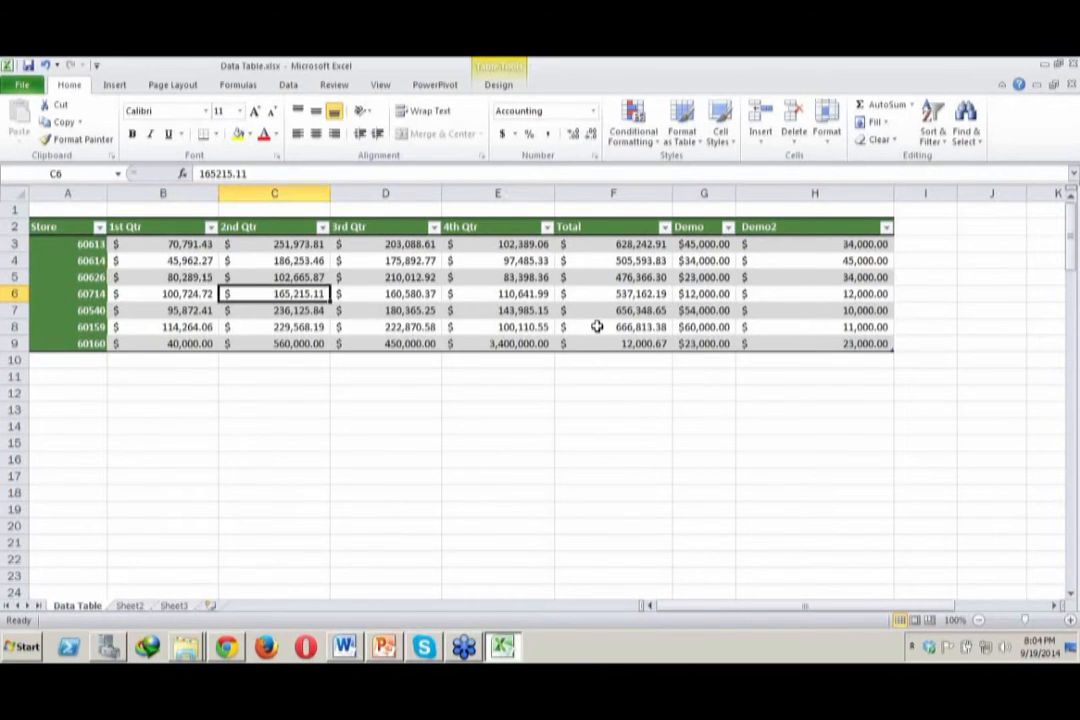
click(597, 326)
click(788, 327)
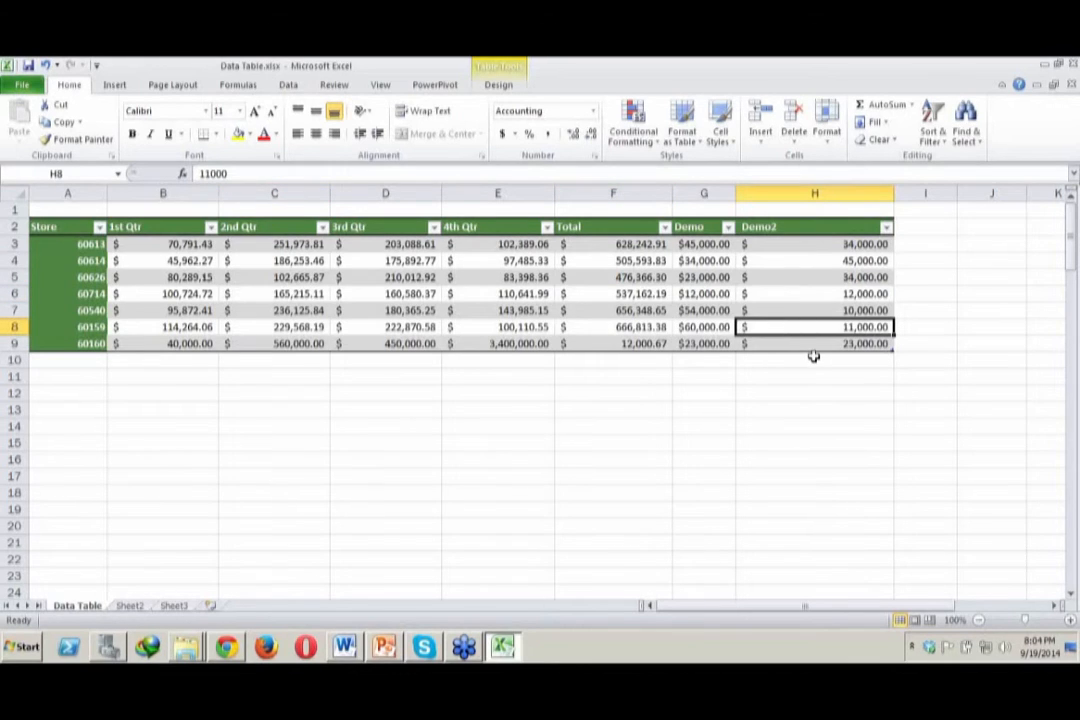
click(798, 358)
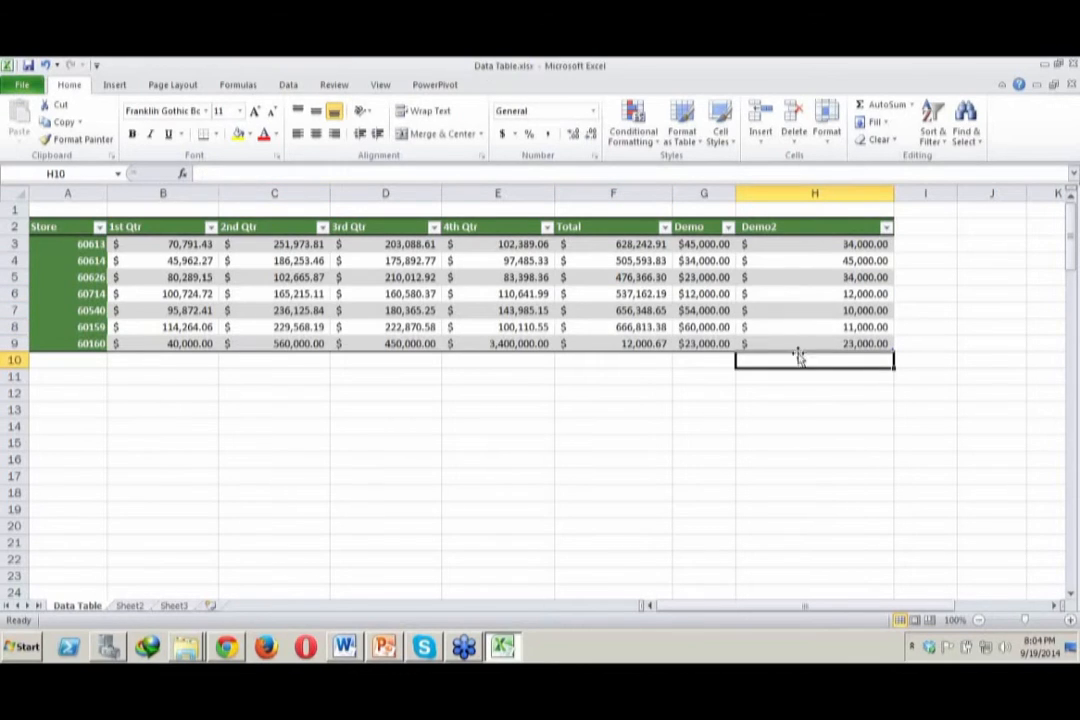
click(282, 292)
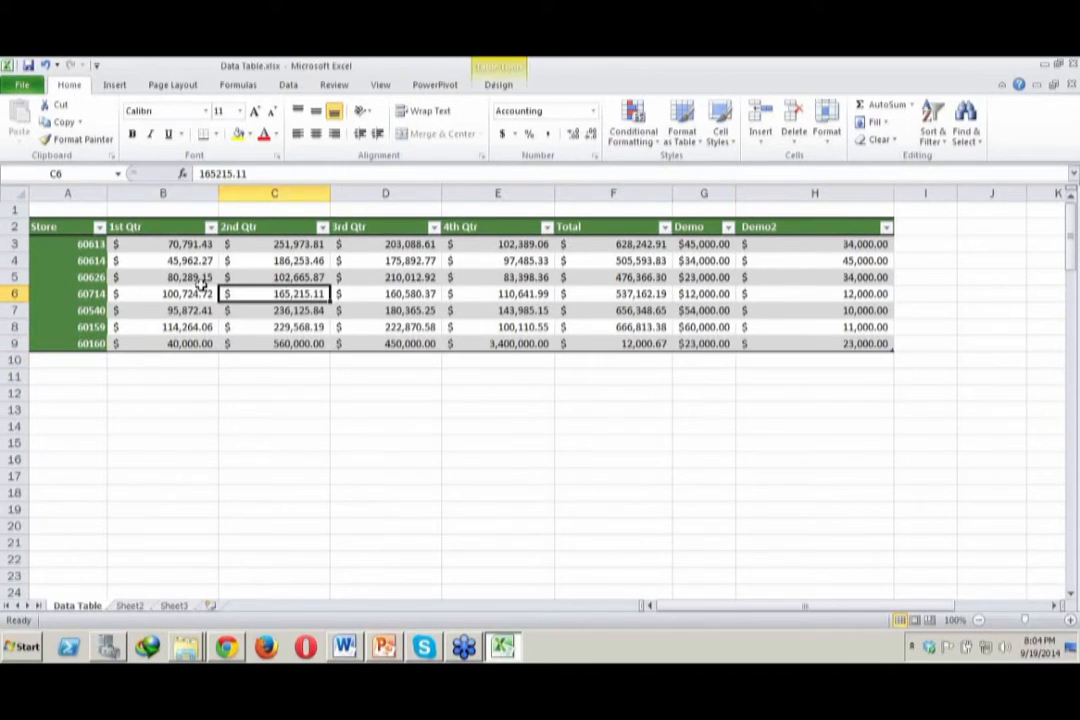
Step: Select all of the table's data by its name Table3, deselect it at cell D21, and select it by name again
click(118, 174)
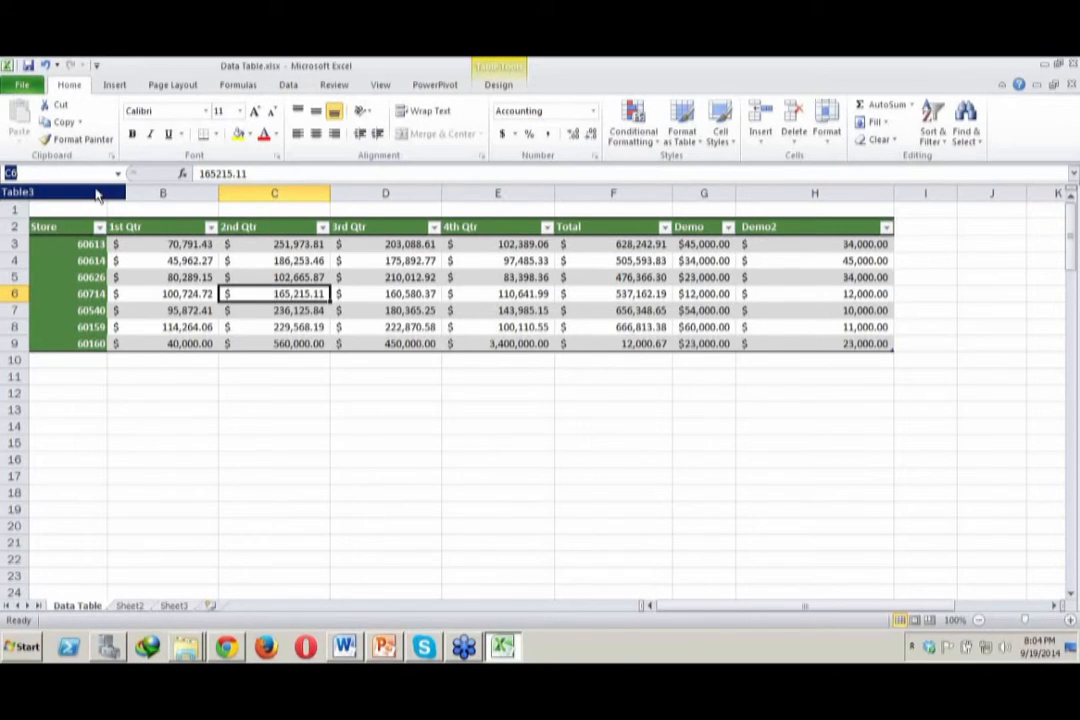
click(97, 193)
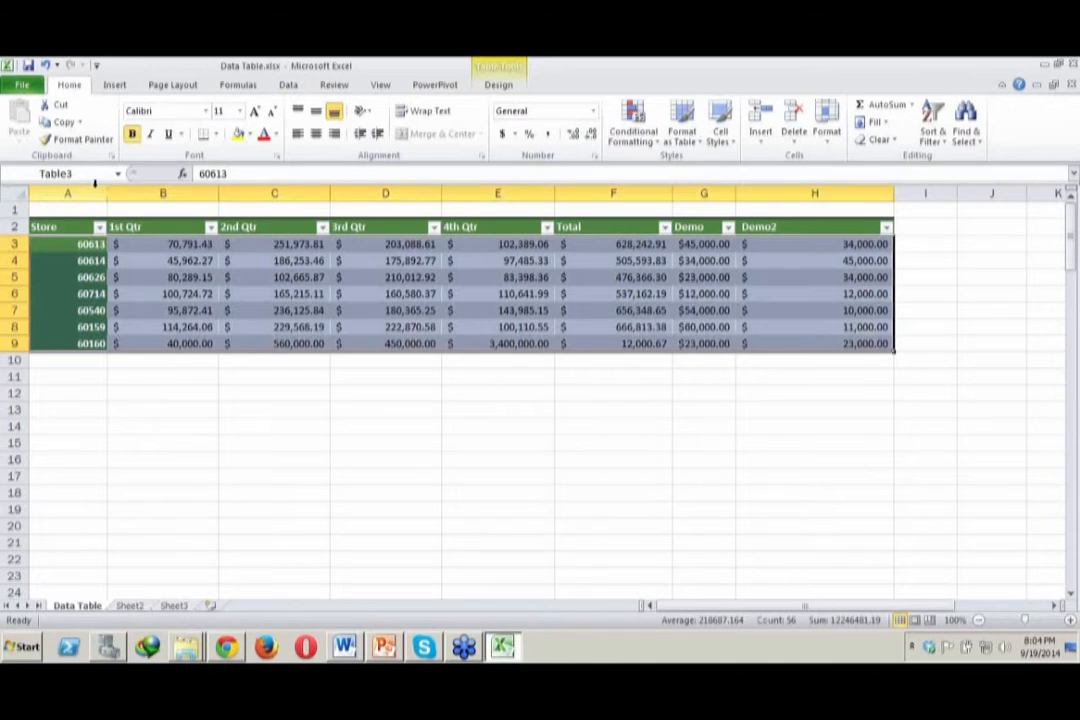
click(349, 537)
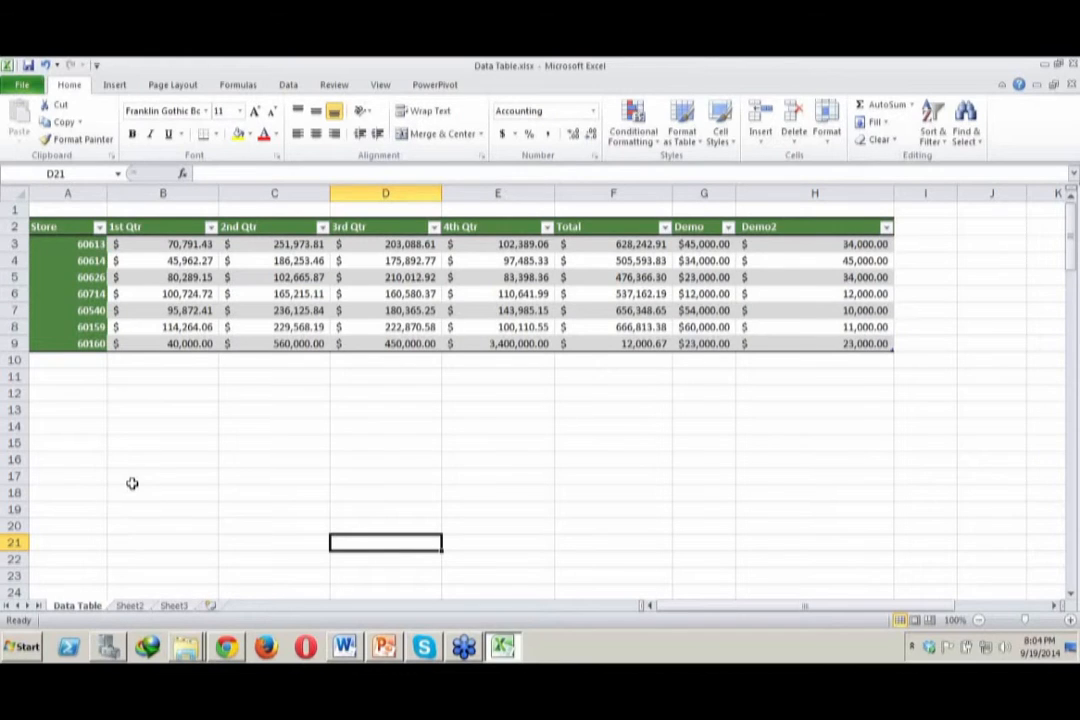
click(118, 174)
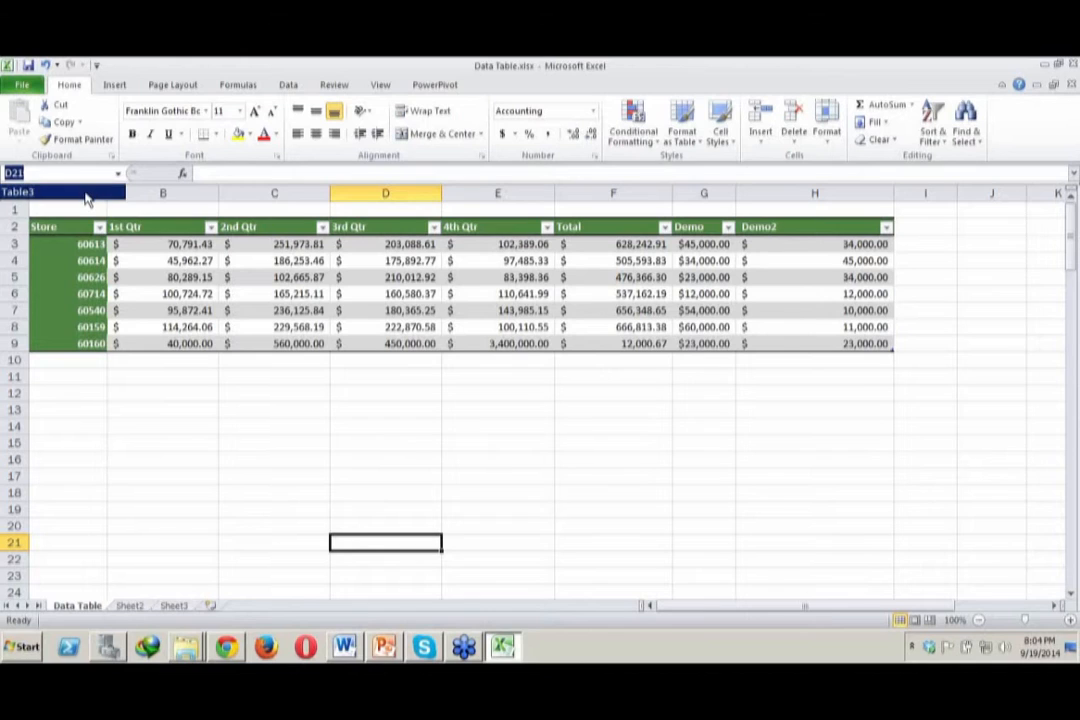
click(86, 200)
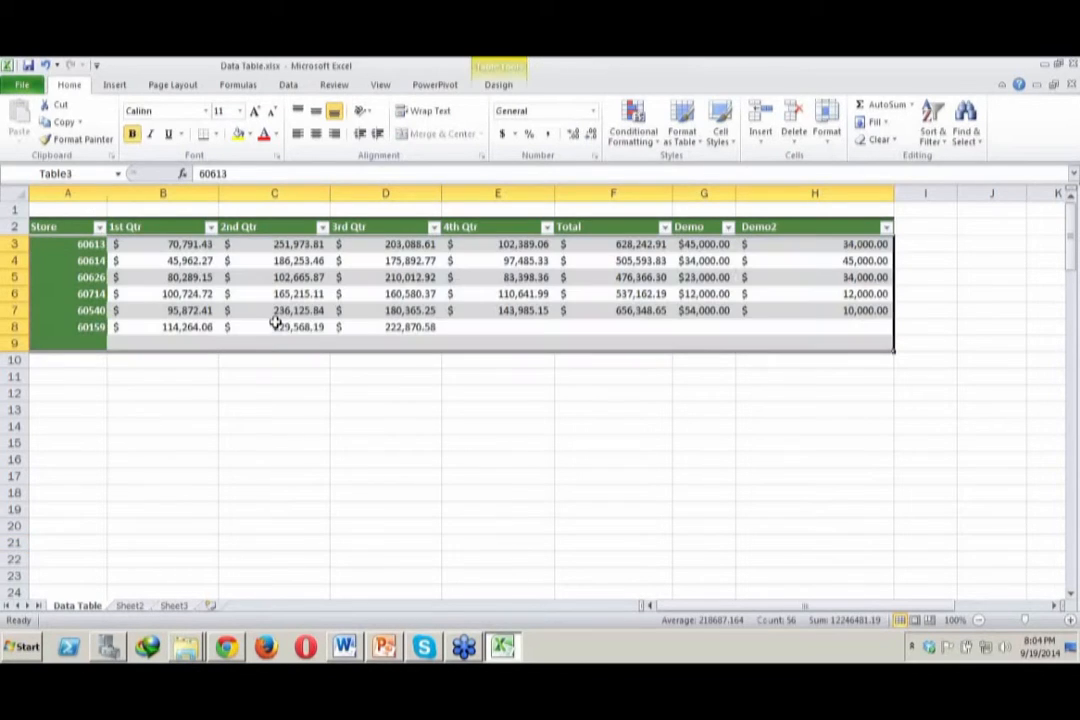
Step: Convert the table to a normal range and check the list of defined names
click(277, 327)
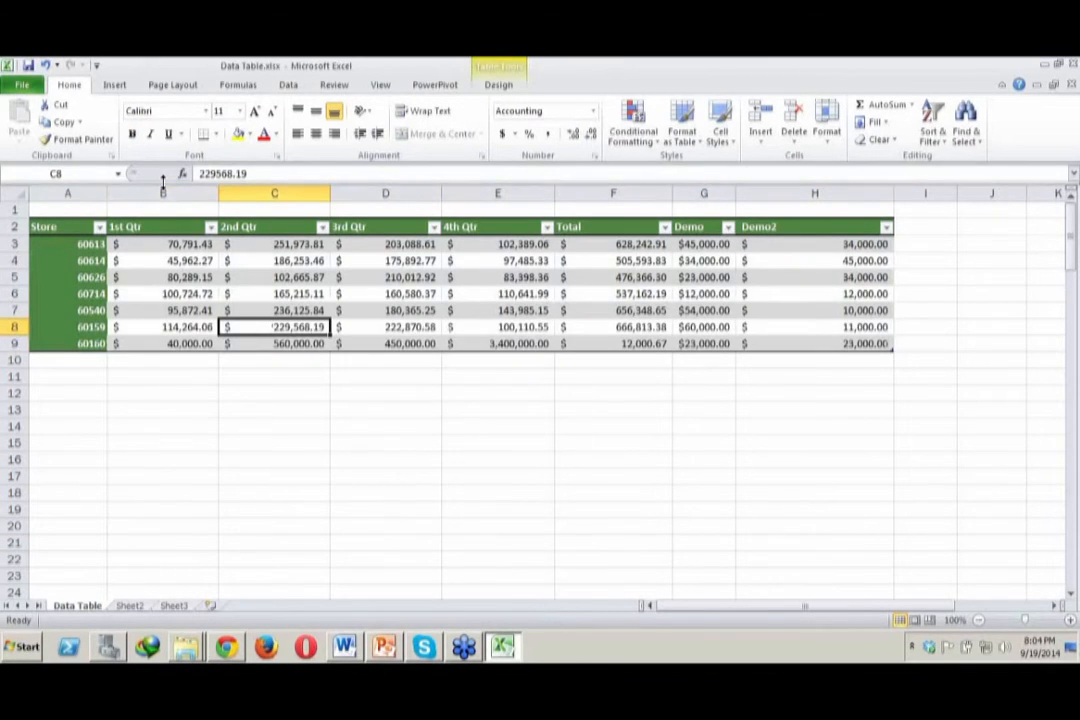
click(496, 86)
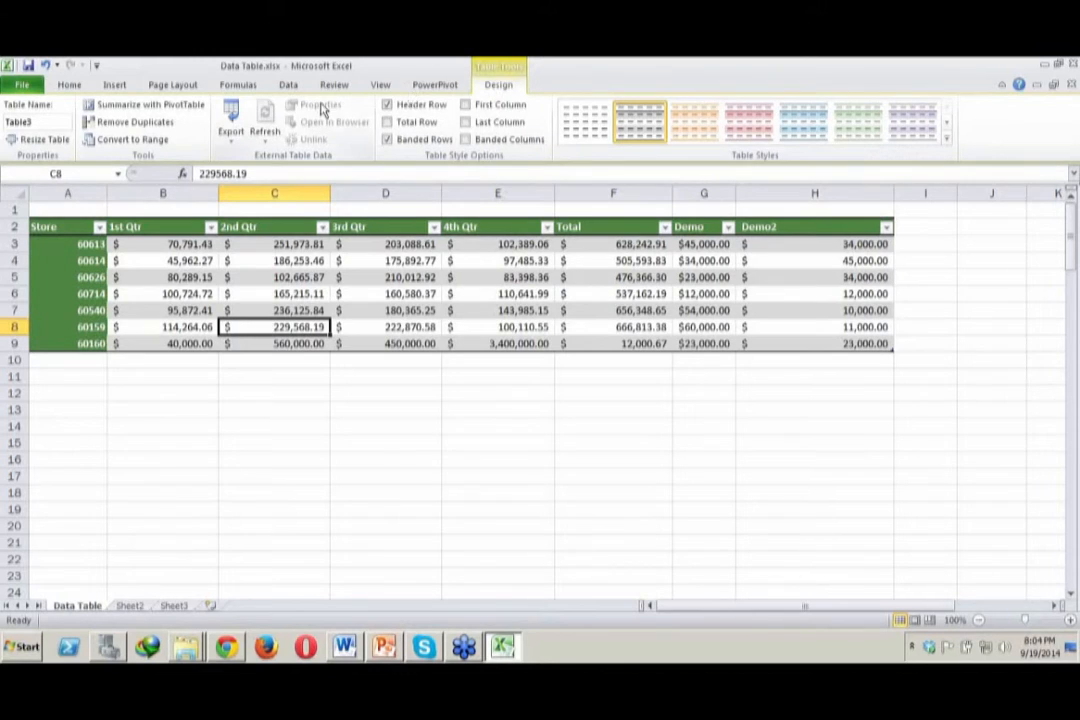
click(143, 141)
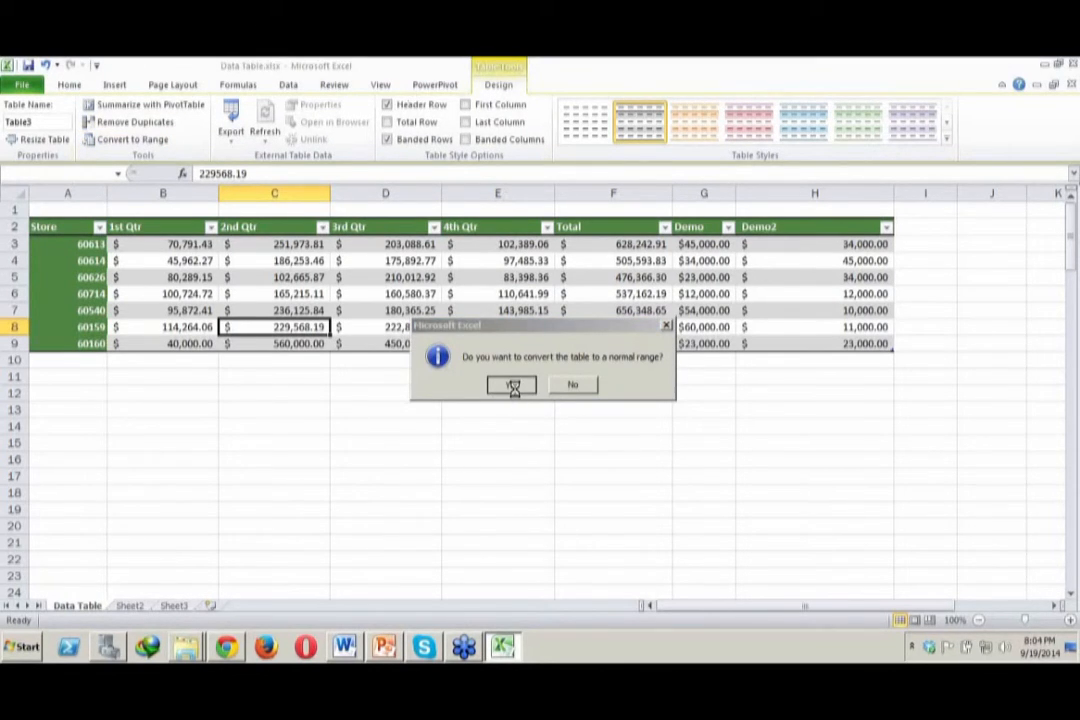
click(513, 388)
click(117, 175)
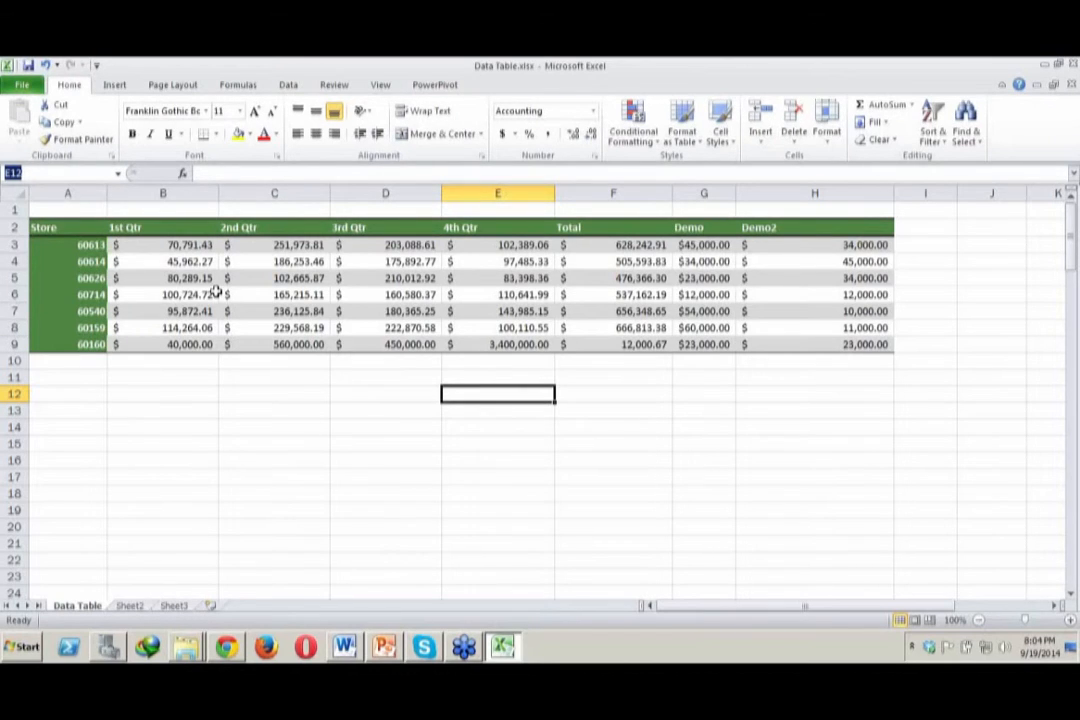
click(215, 292)
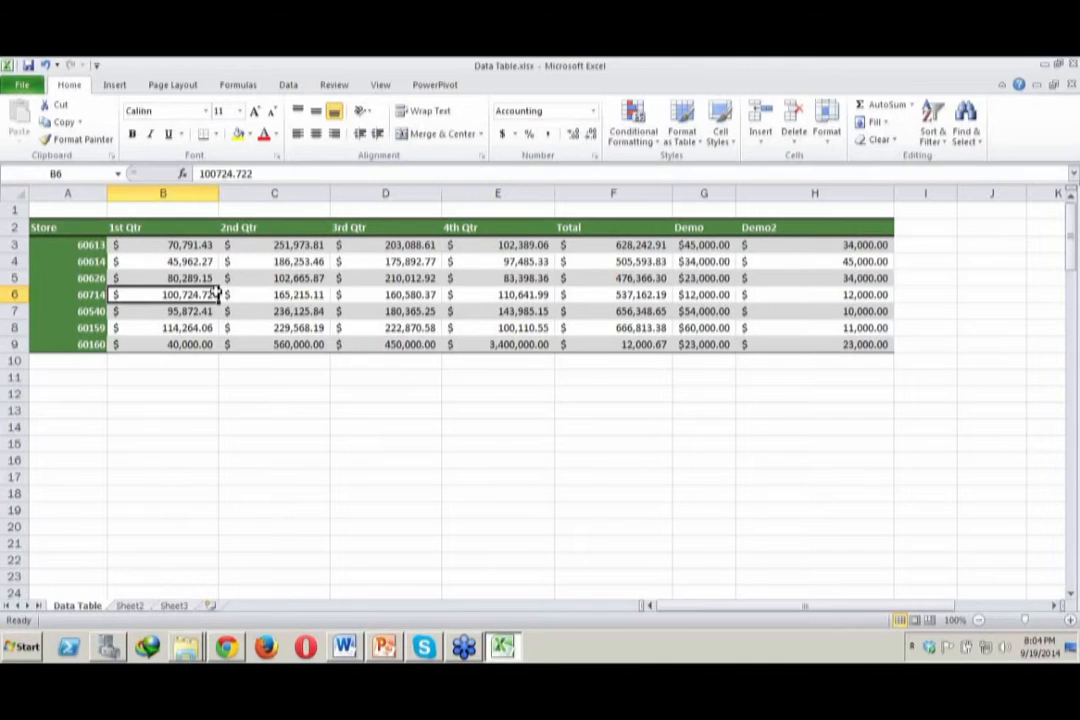
Step: Format the range A2:H9 as a table with a Light style and headers, and check the list of defined names
click(350, 279)
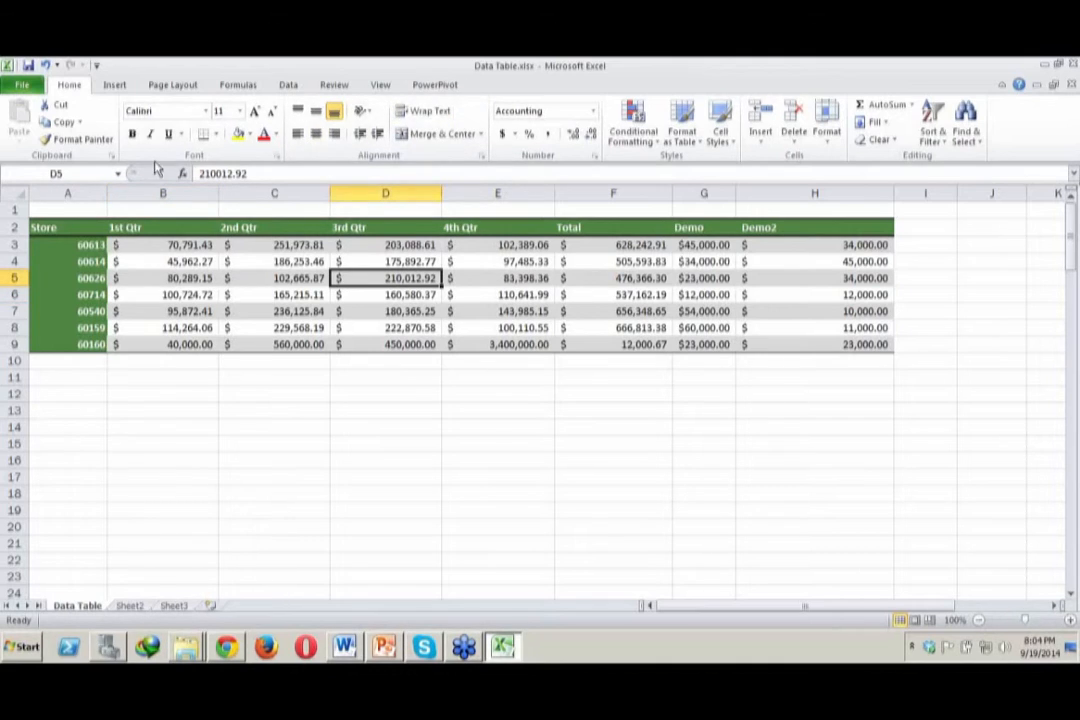
click(697, 148)
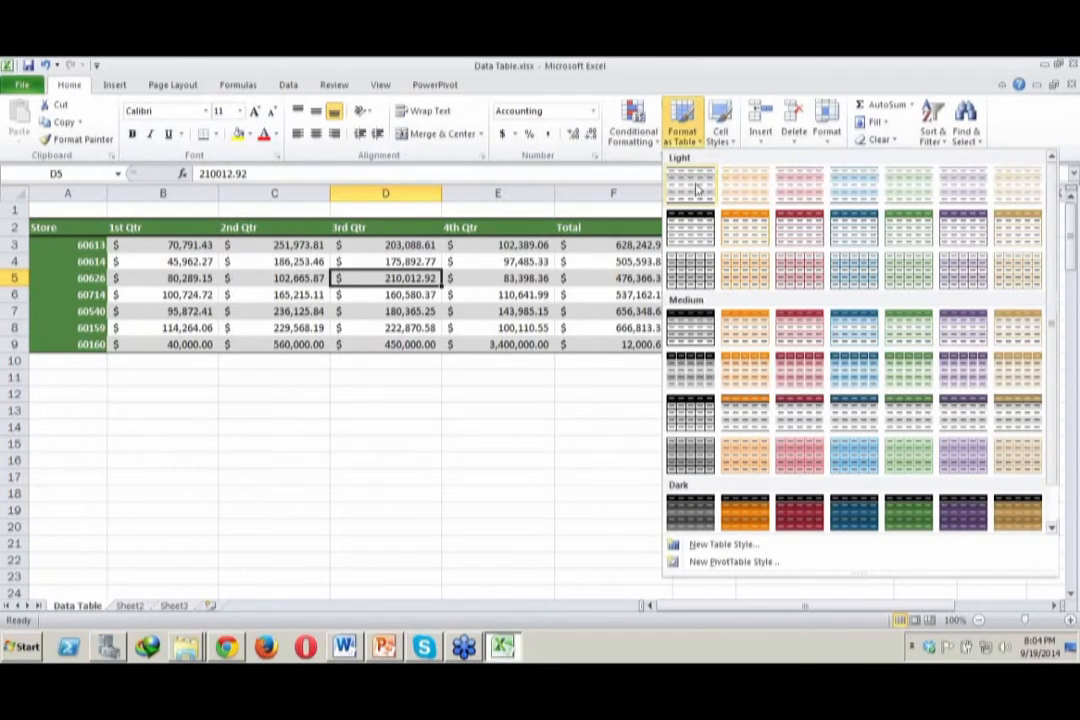
click(695, 184)
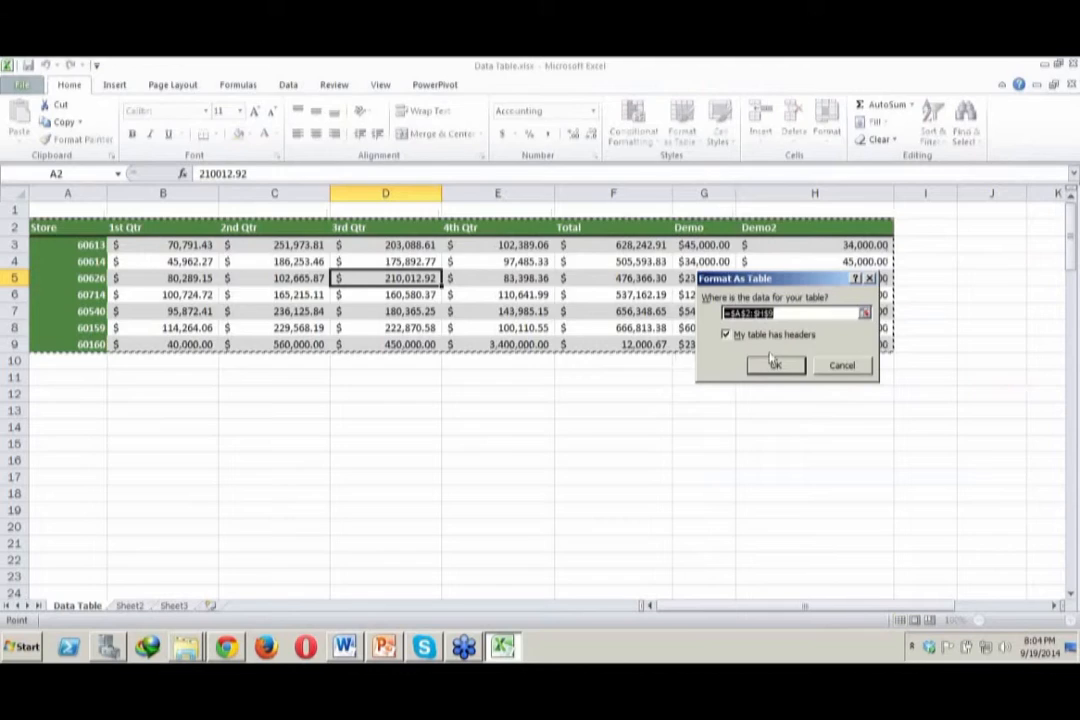
key(Return)
click(205, 277)
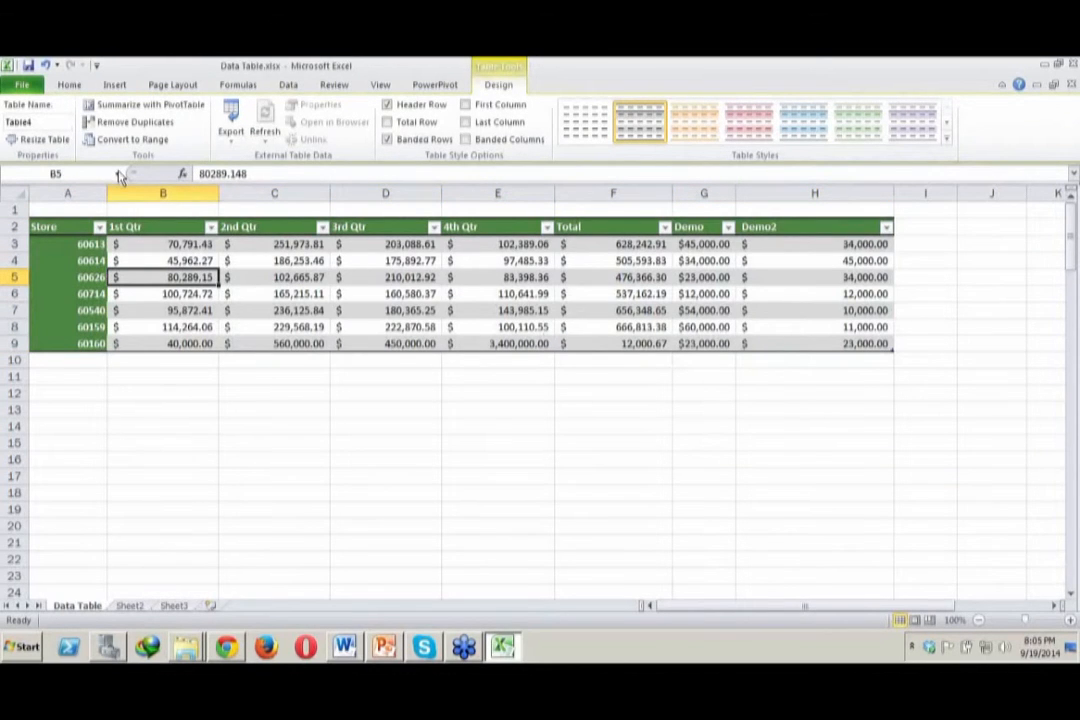
click(118, 173)
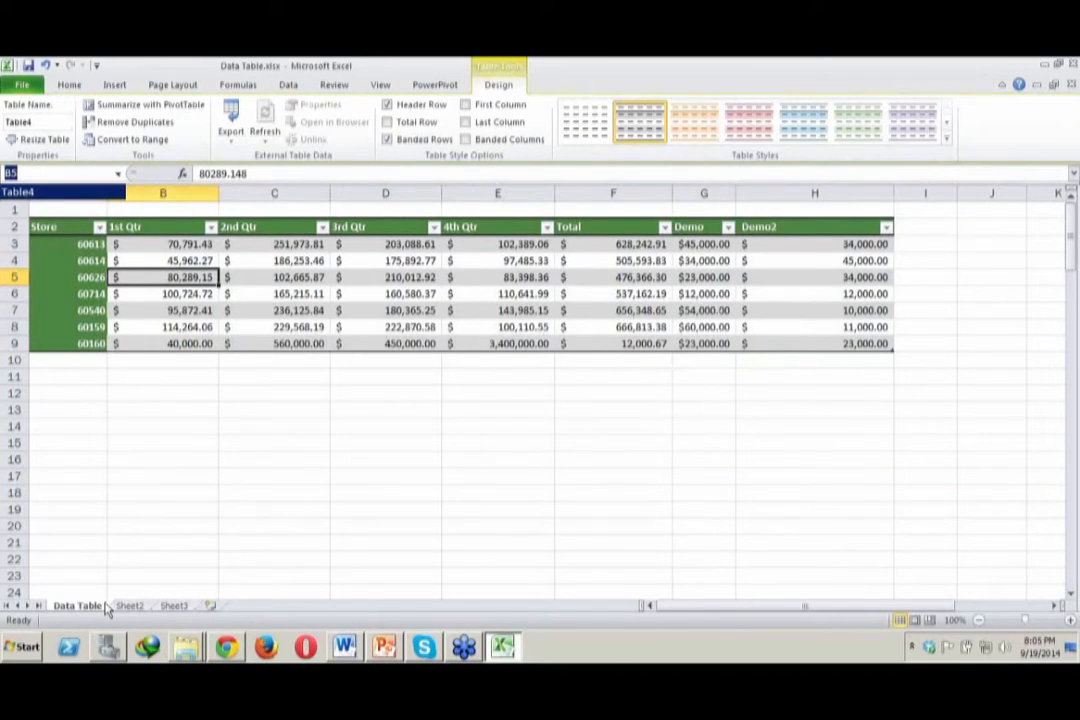
click(128, 458)
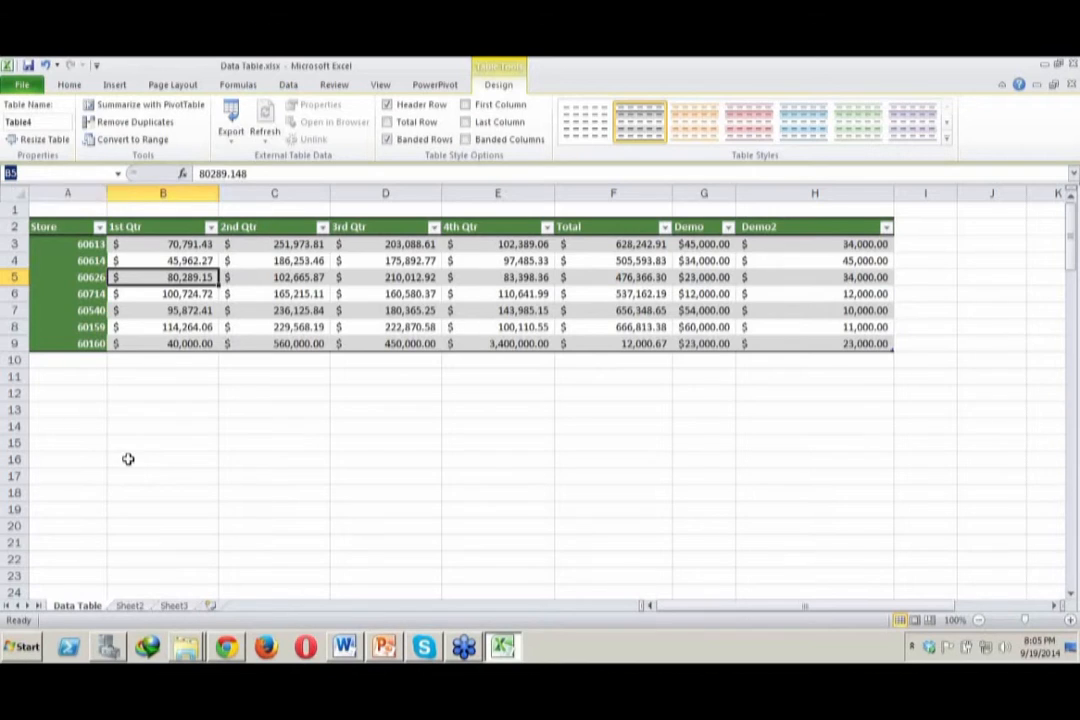
Step: Try entering the formula =Table in cell B16, check its error options and reopen the formula for editing
click(128, 458)
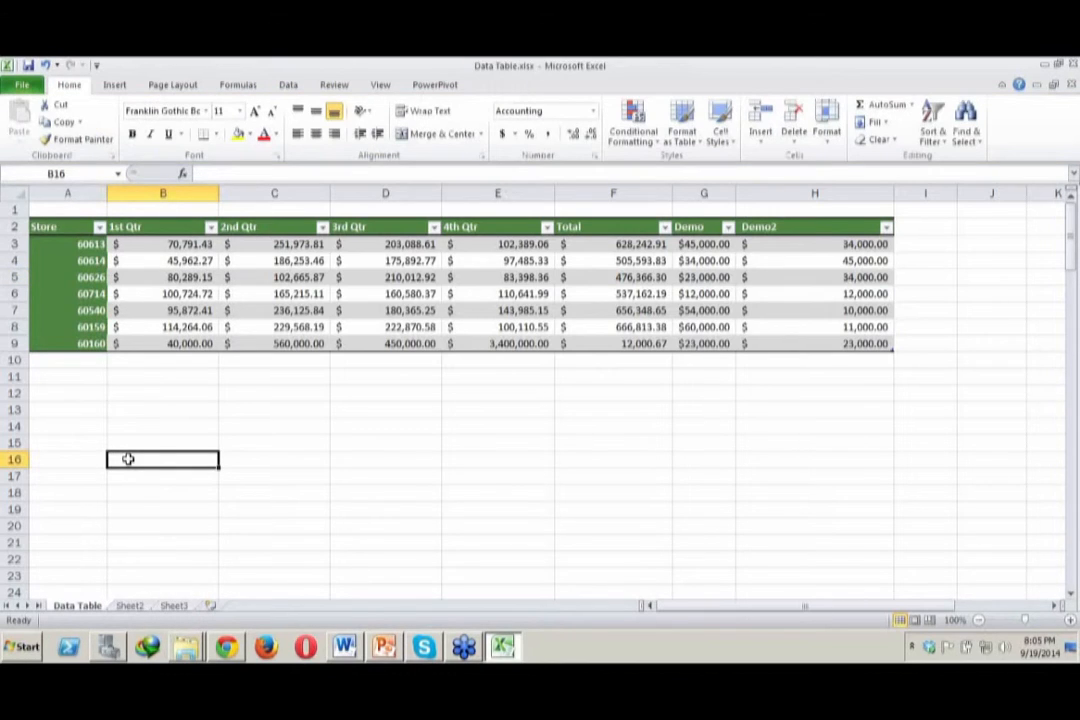
text(=Ta)
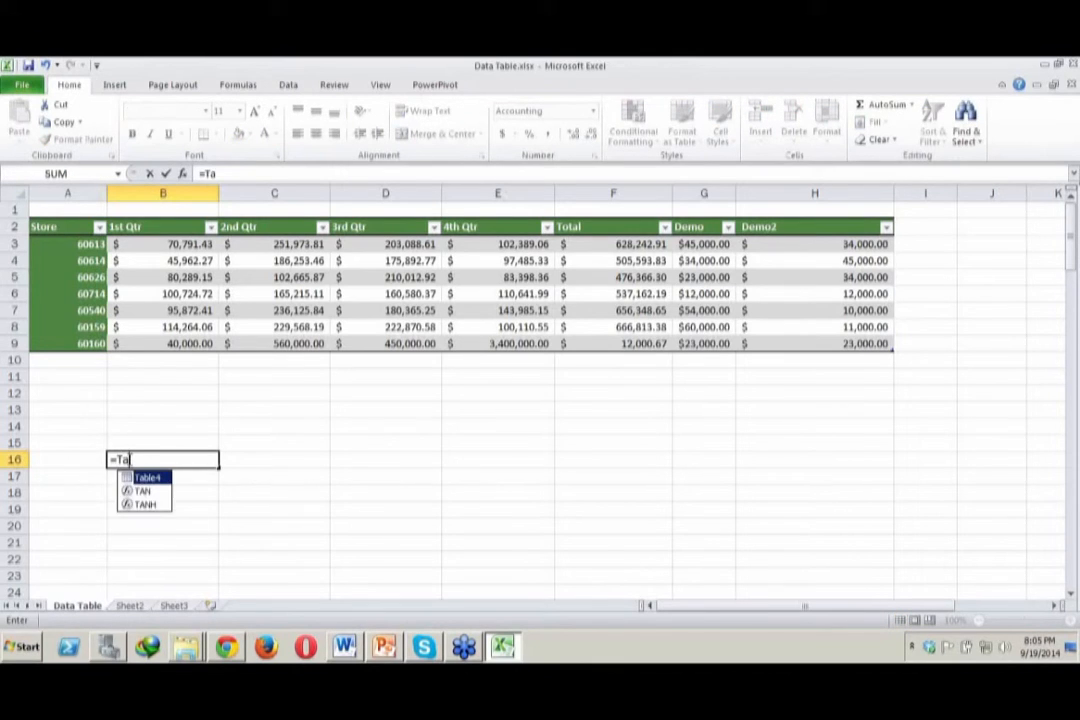
key(Return)
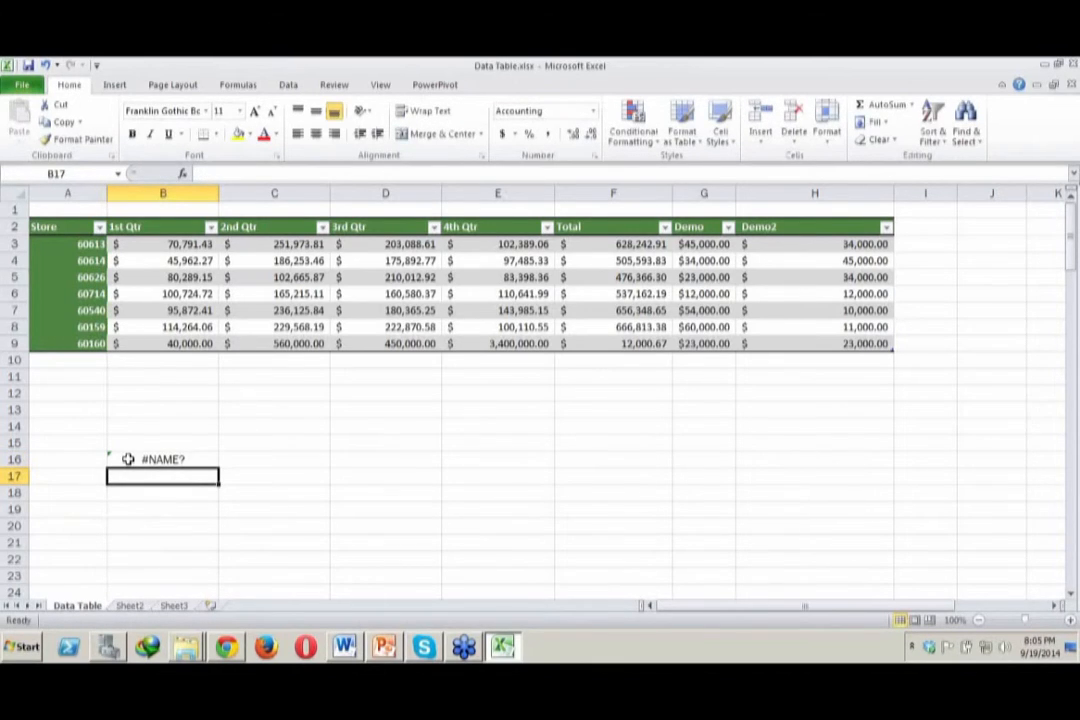
click(128, 459)
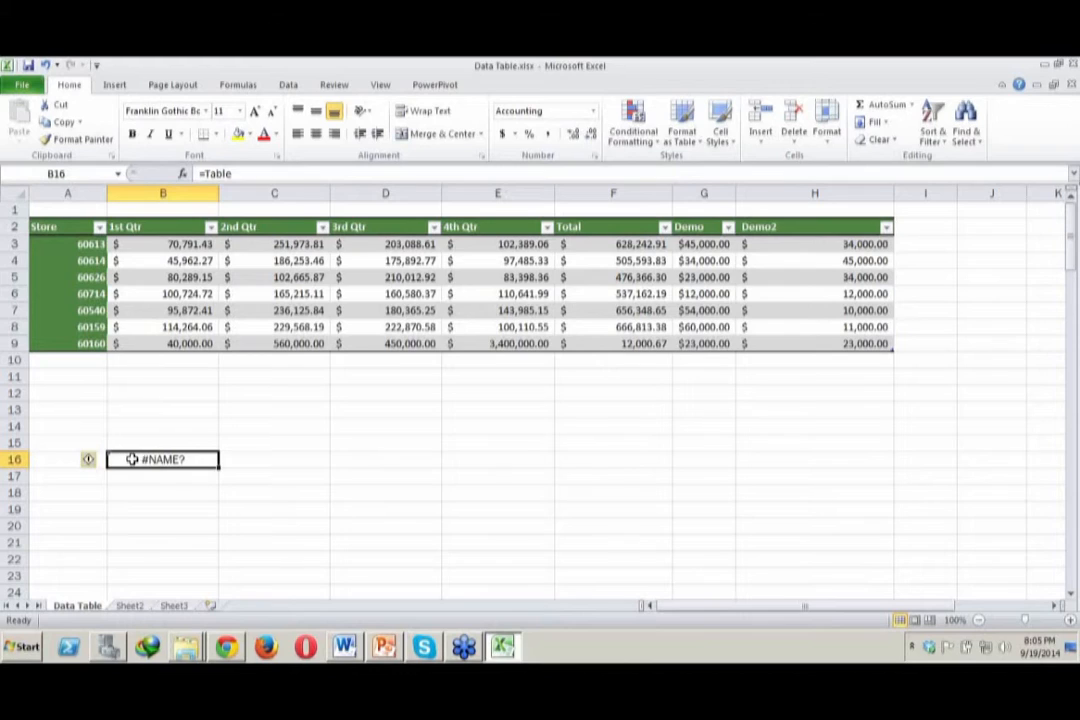
click(90, 471)
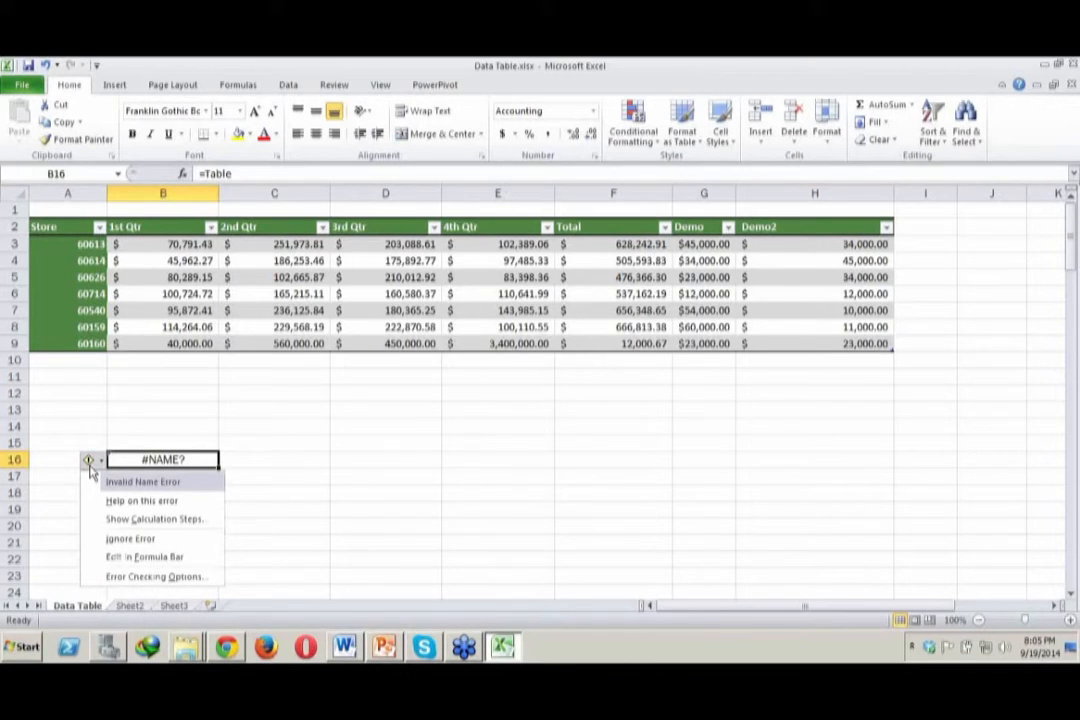
click(177, 562)
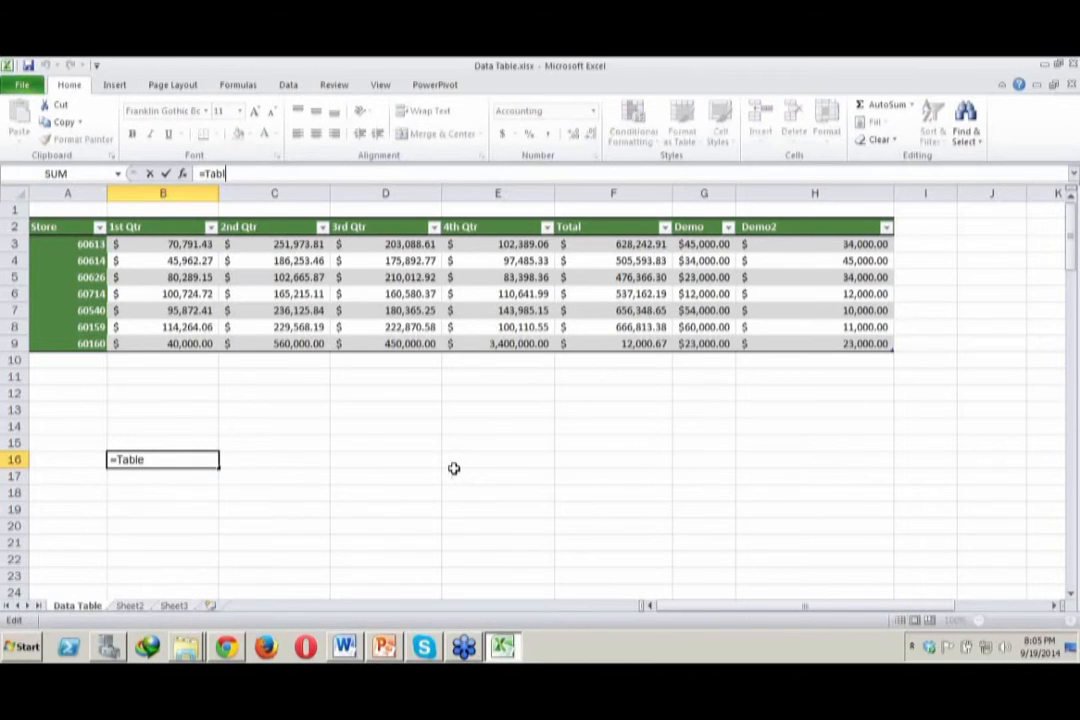
Step: Delete the whole formula from cell B16
key(BackSpace)
key(BackSpace)
key(BackSpace)
key(BackSpace)
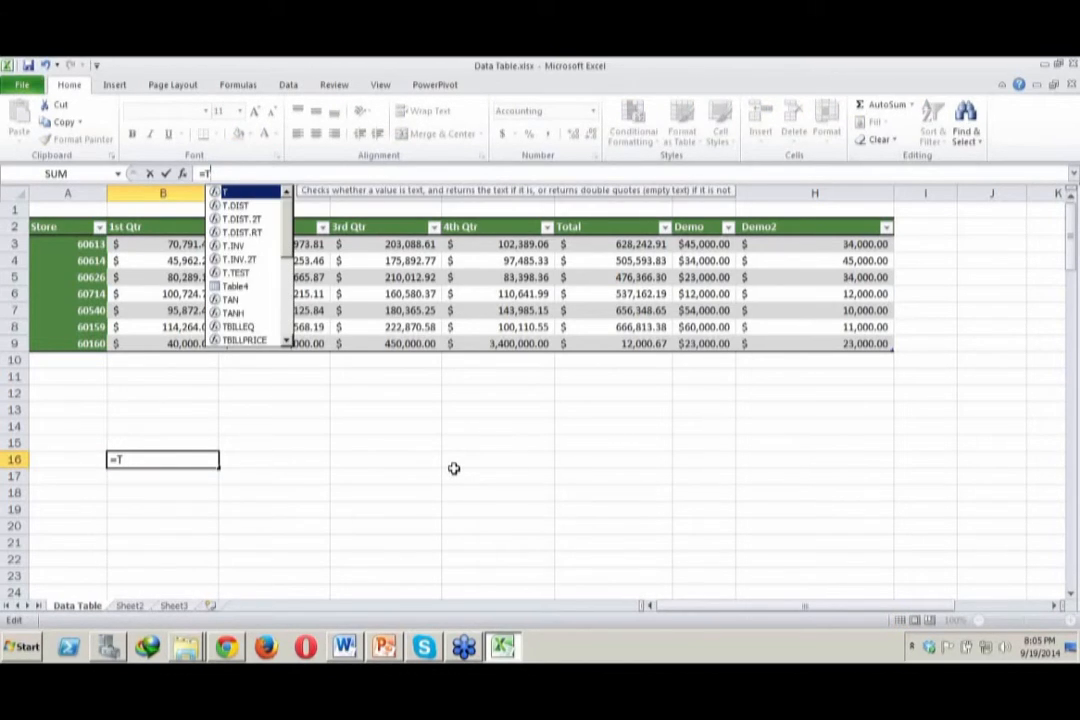
key(BackSpace)
key(BackSpace)
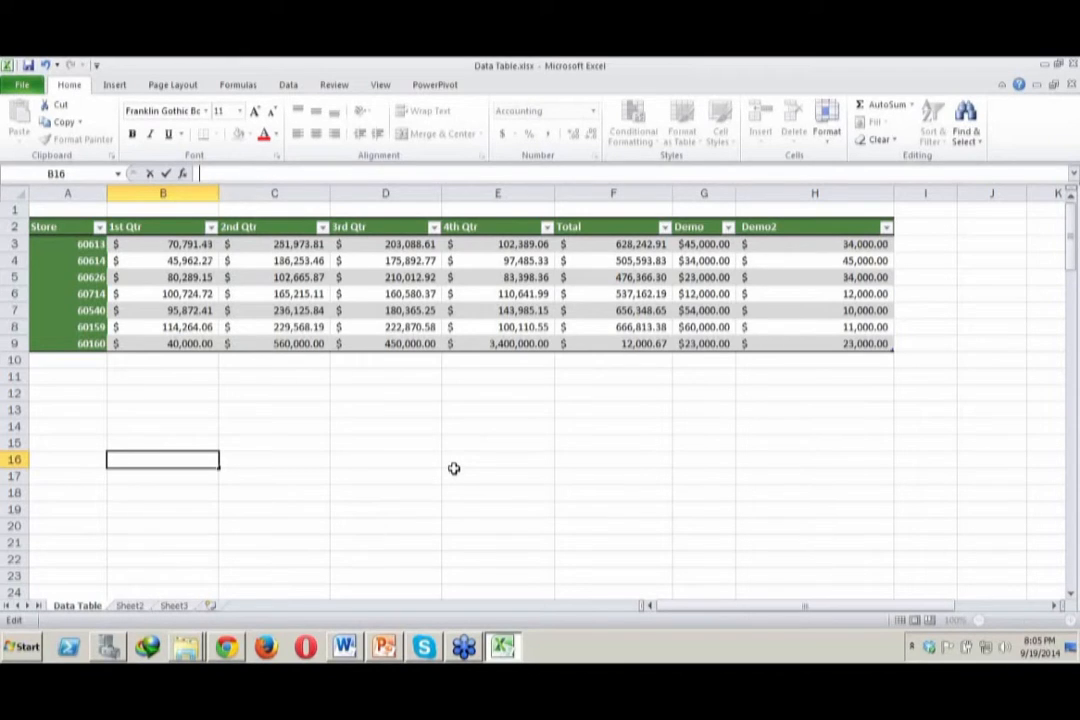
click(454, 474)
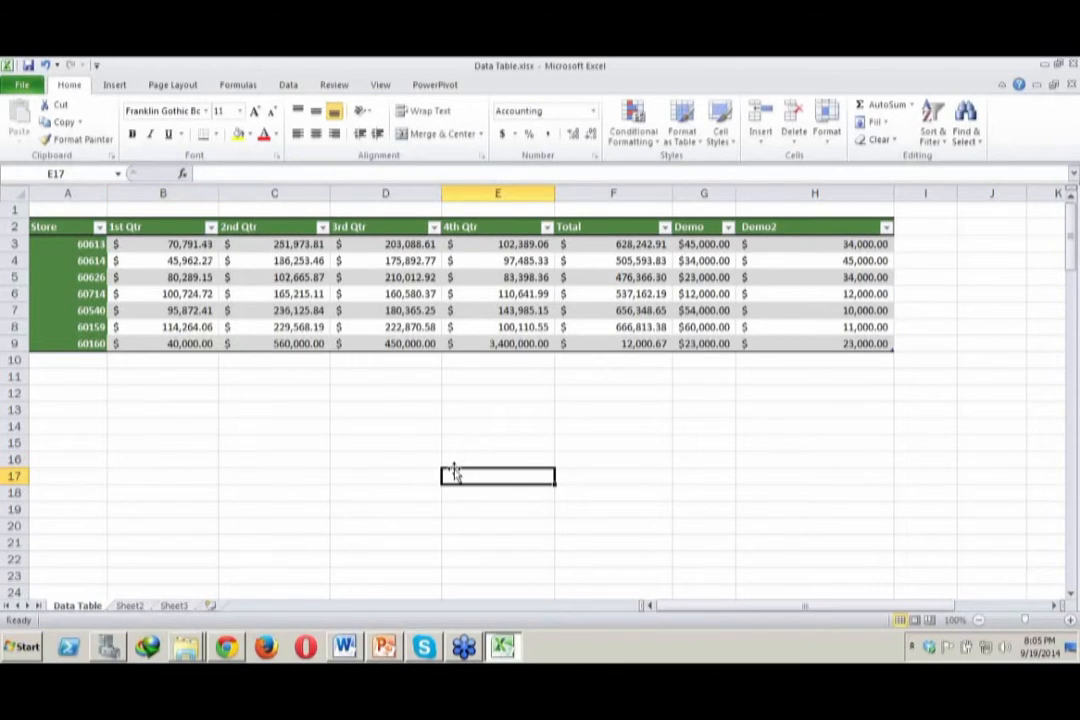
click(226, 342)
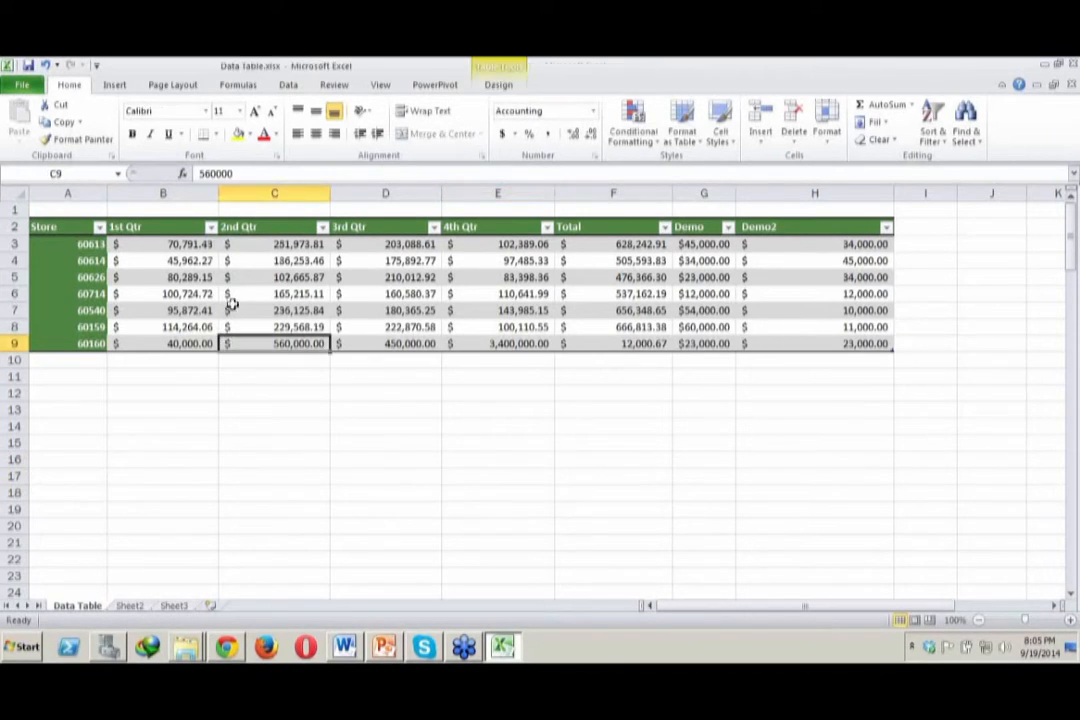
click(281, 262)
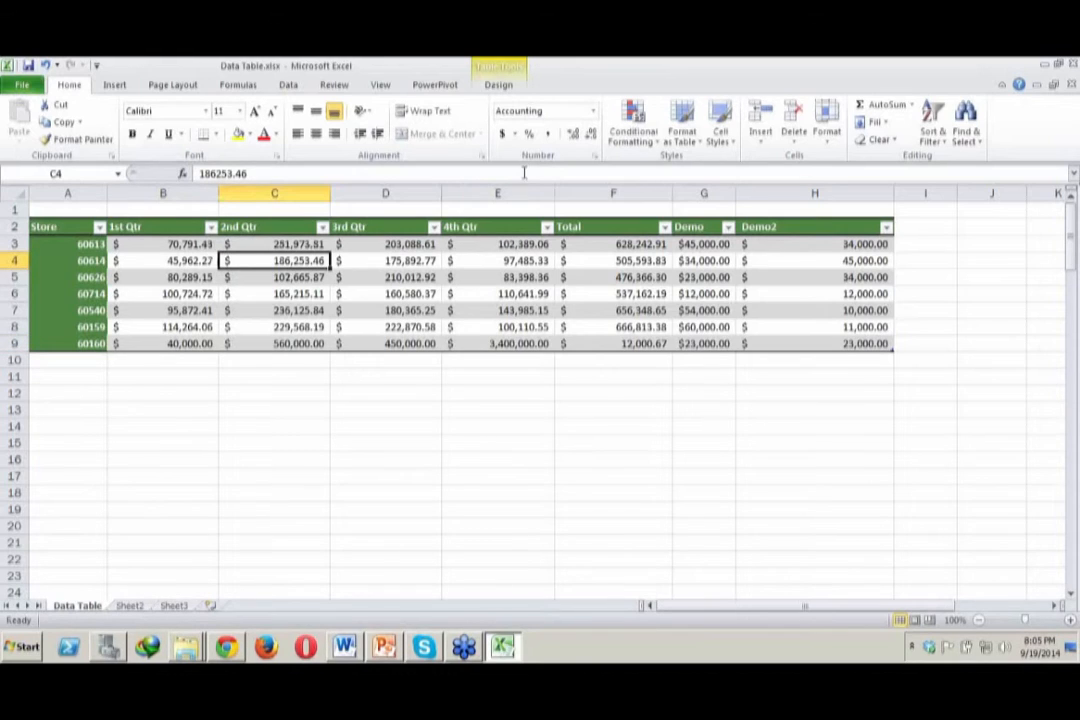
click(182, 234)
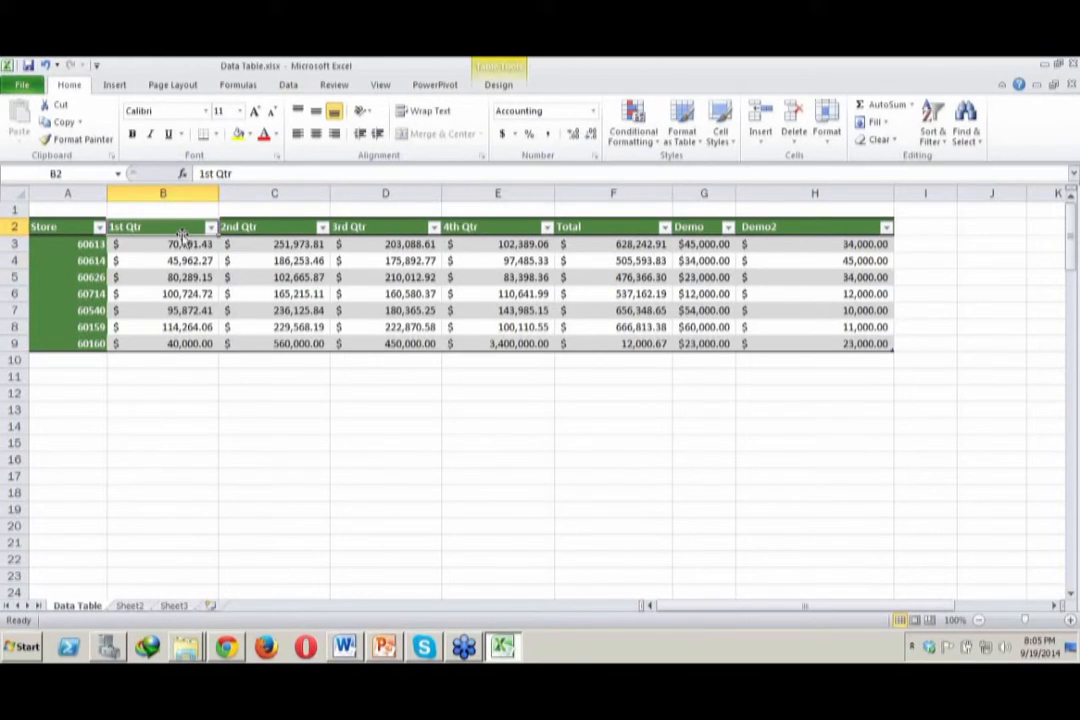
click(343, 290)
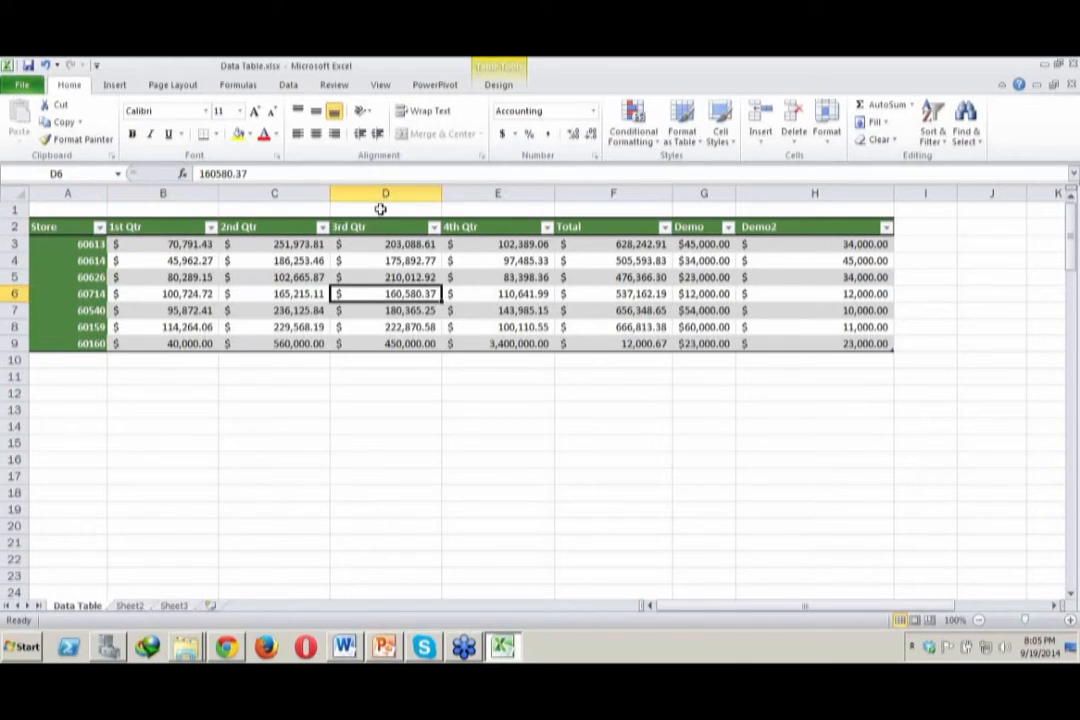
Step: Switch the number format of cells B3:F9 to General and back to Accounting
click(145, 244)
drag(145, 244, 625, 343)
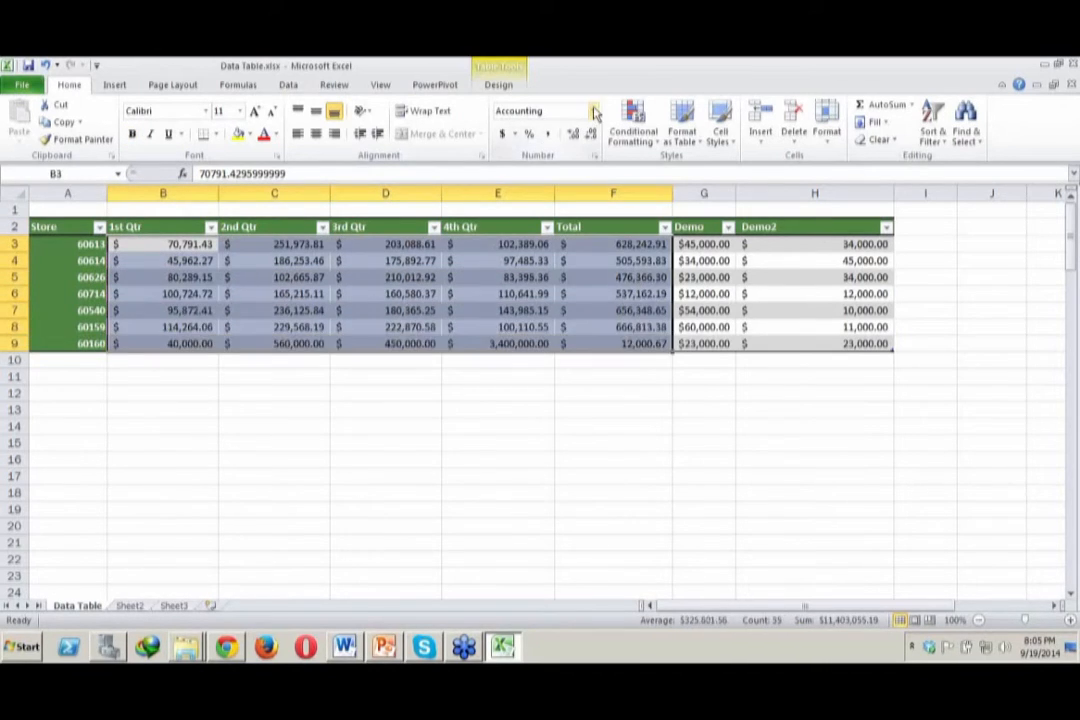
click(593, 111)
click(538, 145)
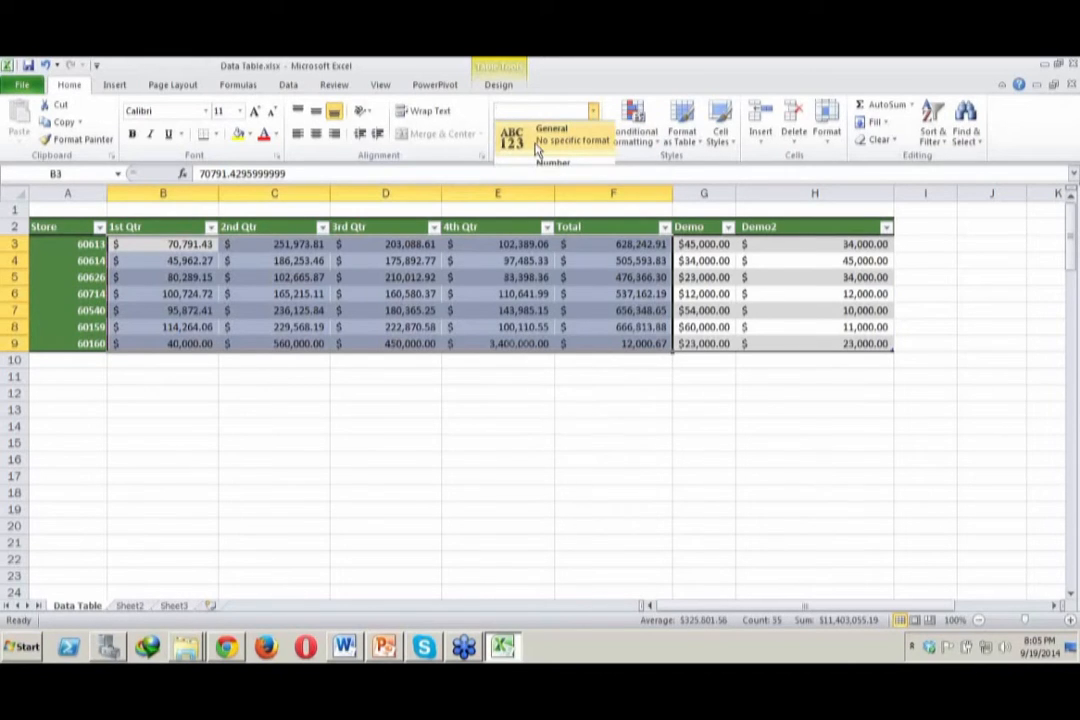
click(593, 118)
click(547, 237)
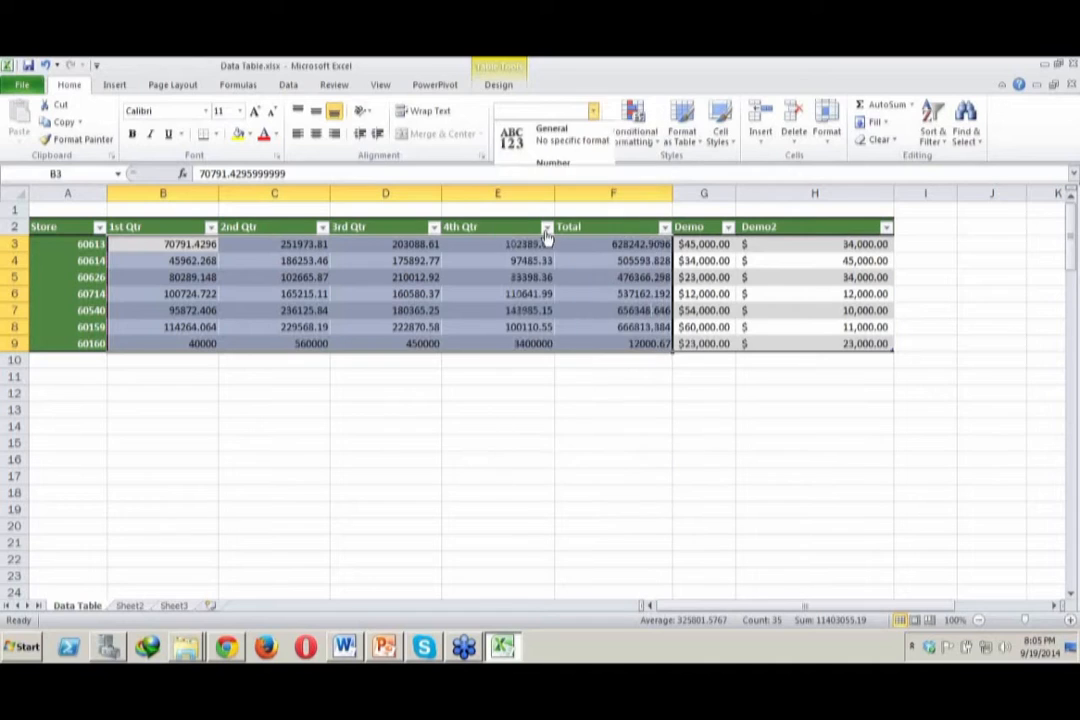
click(616, 442)
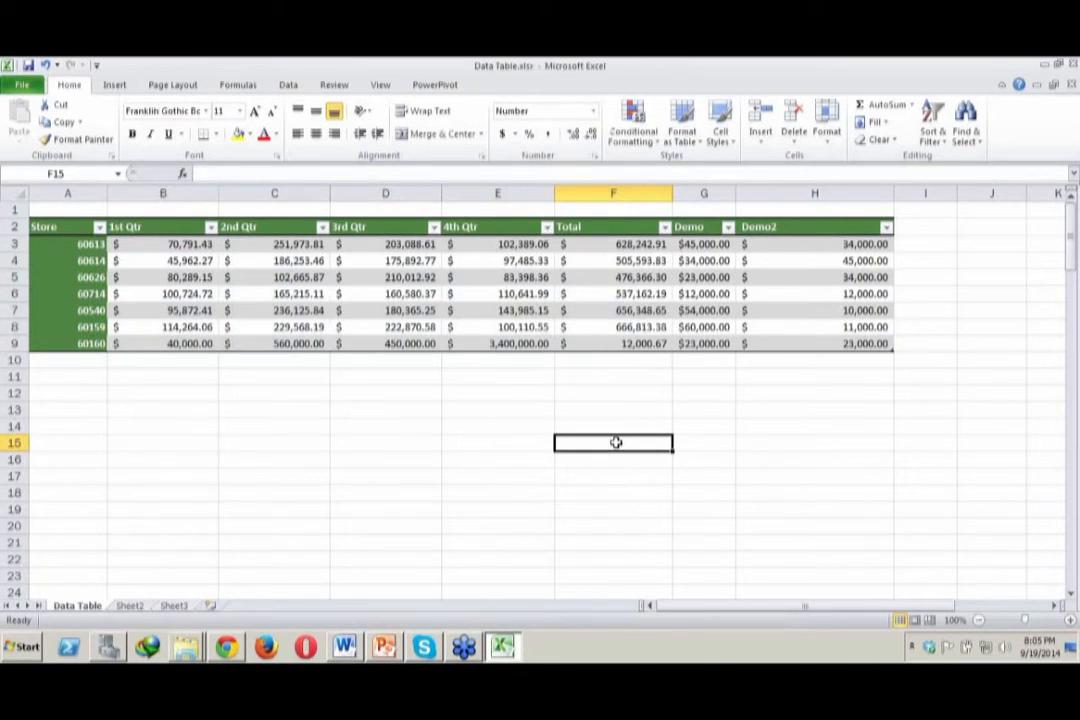
click(833, 445)
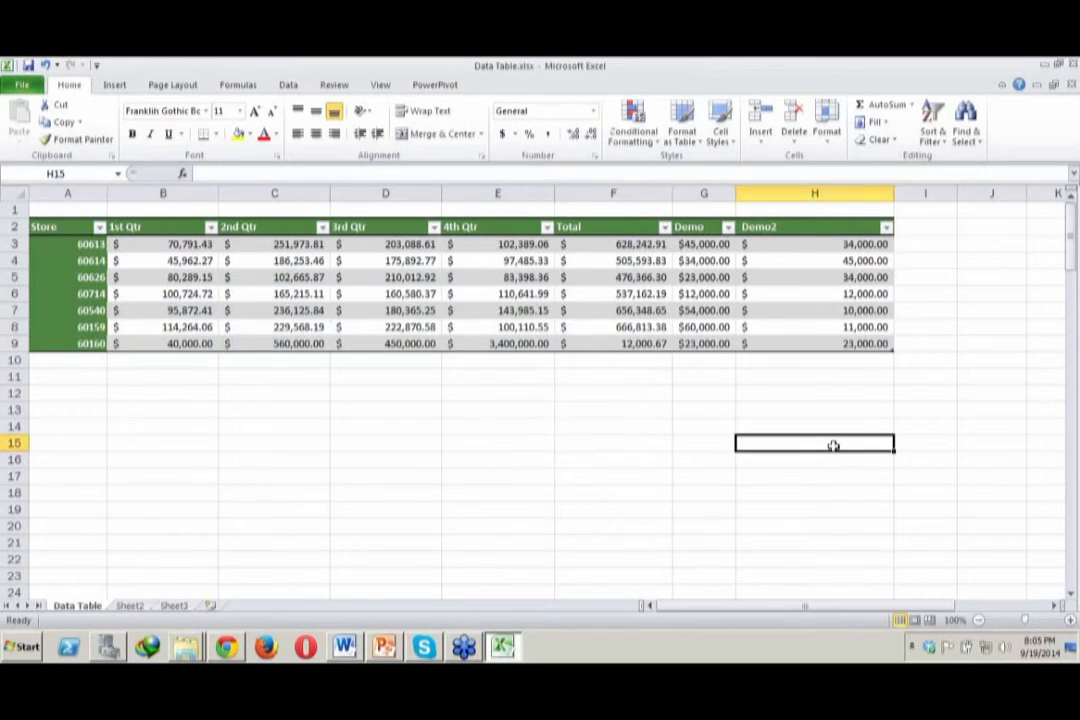
click(619, 441)
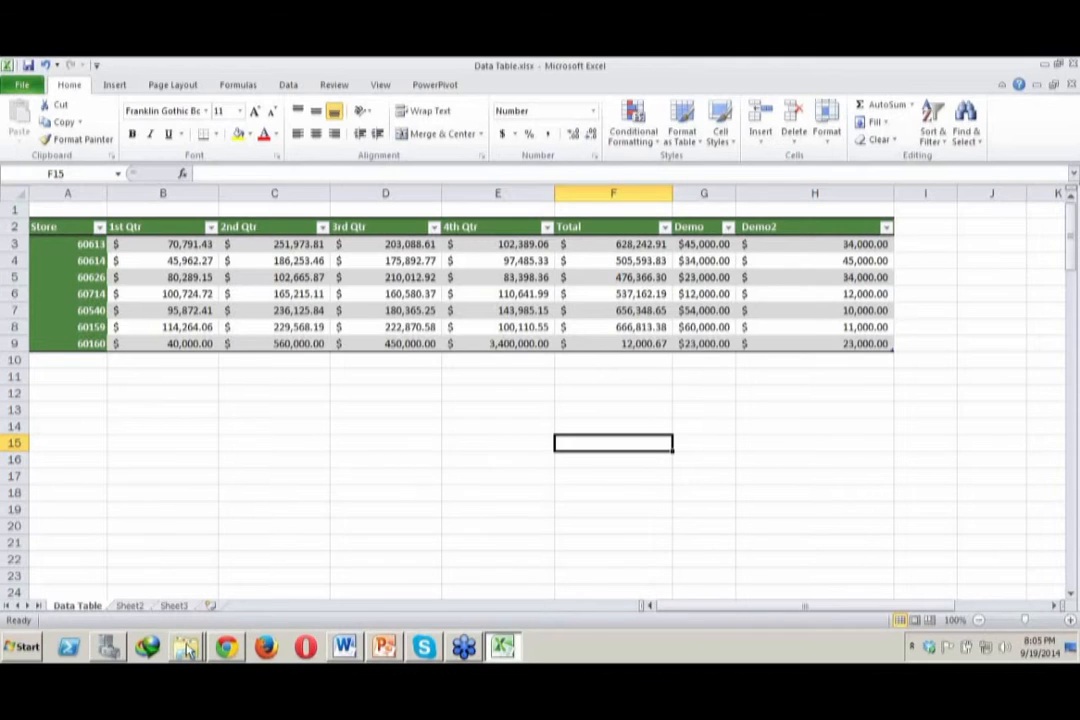
Step: Switch to the file explorer, browse from folder 3 to 3 create a column chart, and open Column chart.xlsx
mouse_move(186, 647)
click(222, 592)
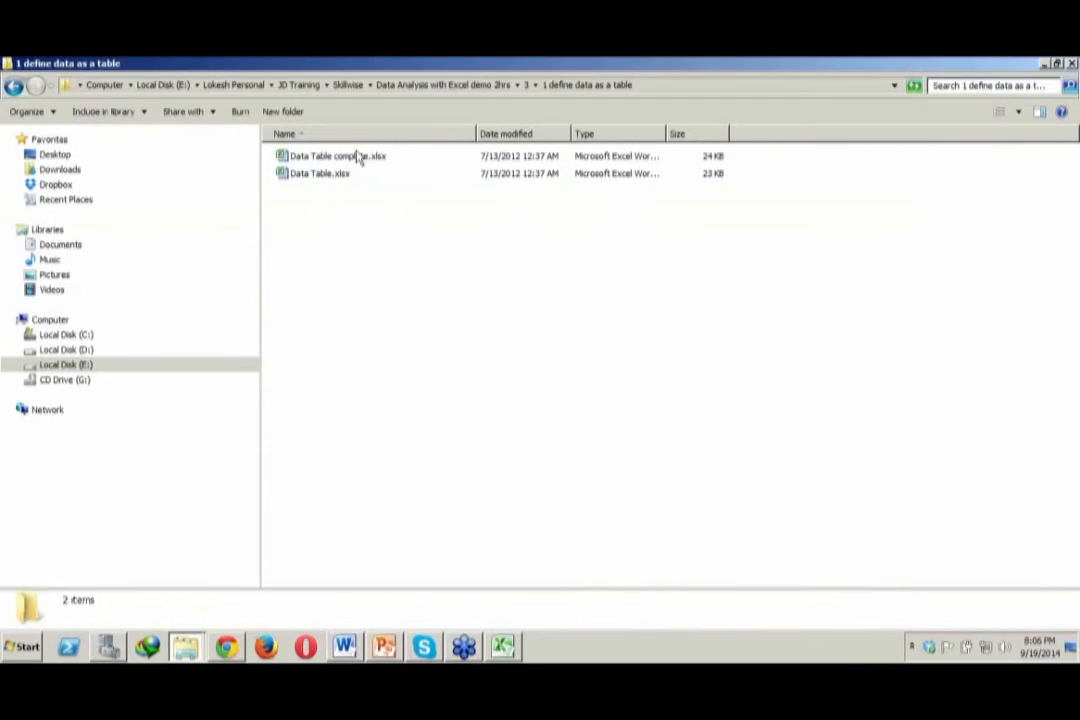
click(482, 84)
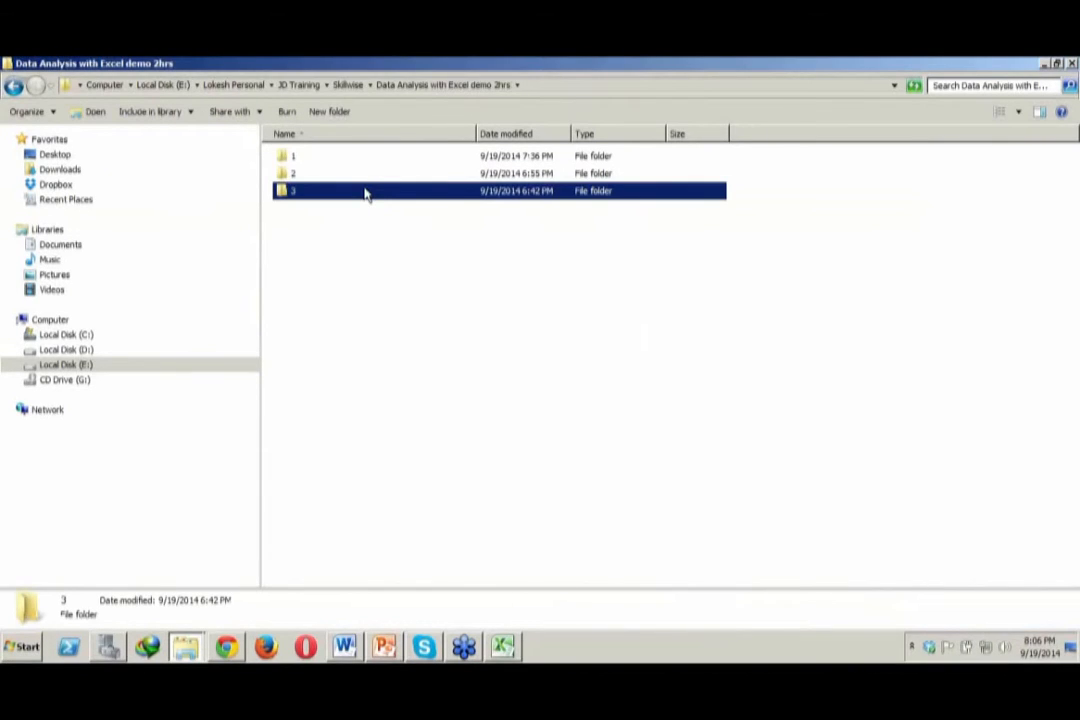
double_click(365, 193)
double_click(376, 178)
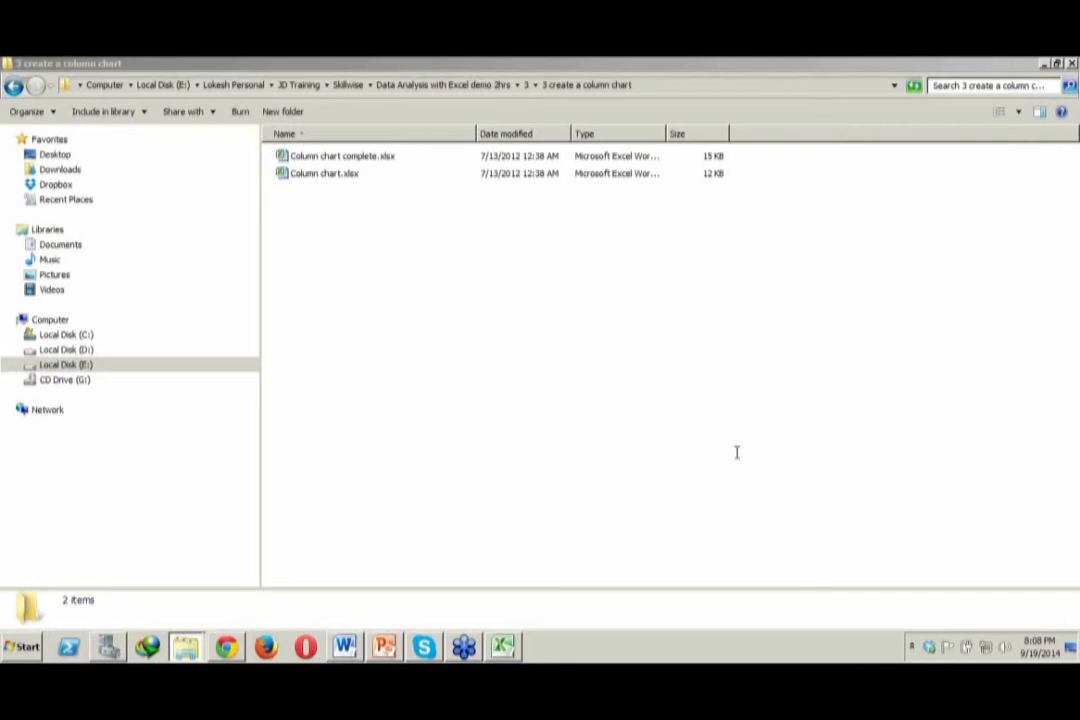
click(579, 522)
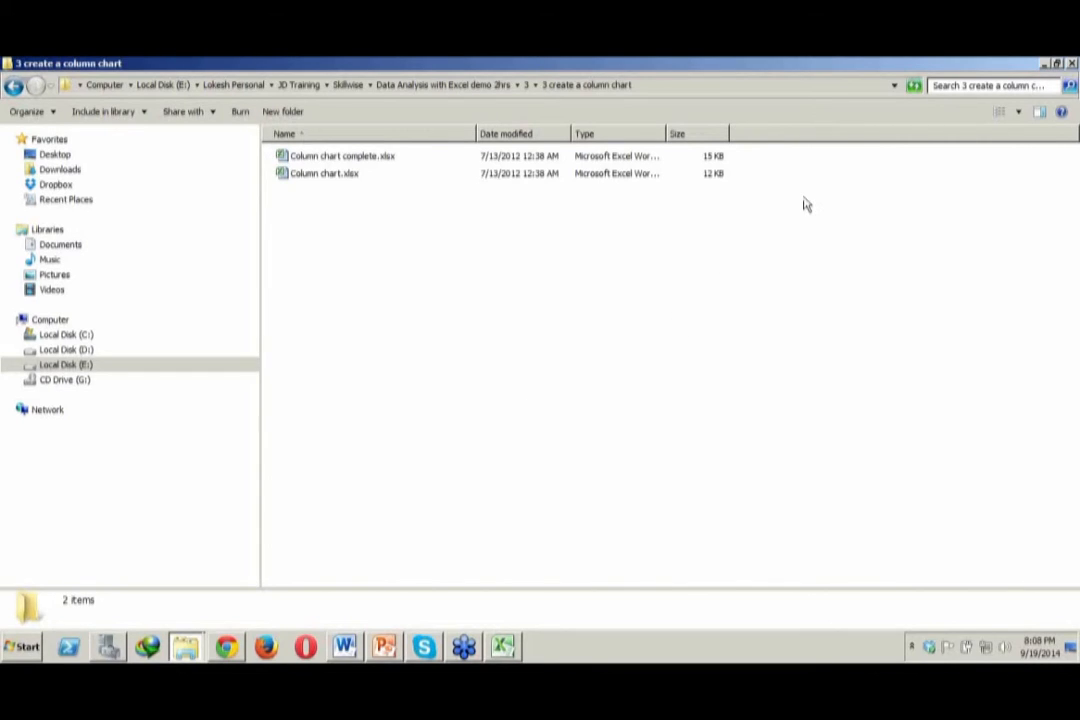
click(333, 177)
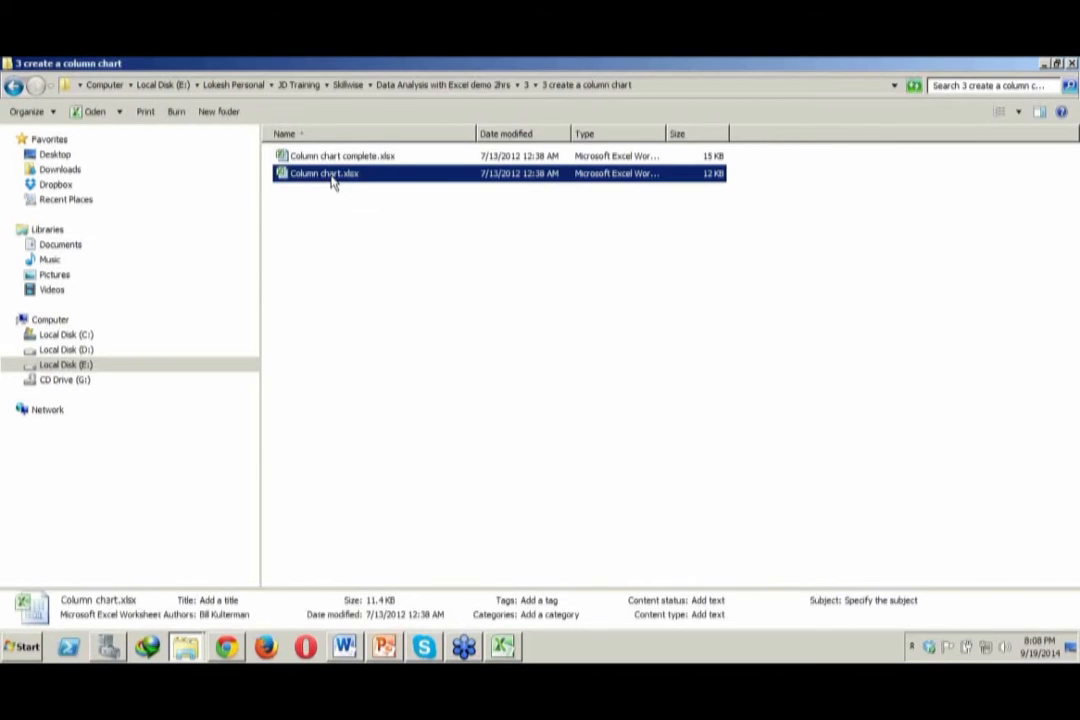
double_click(330, 176)
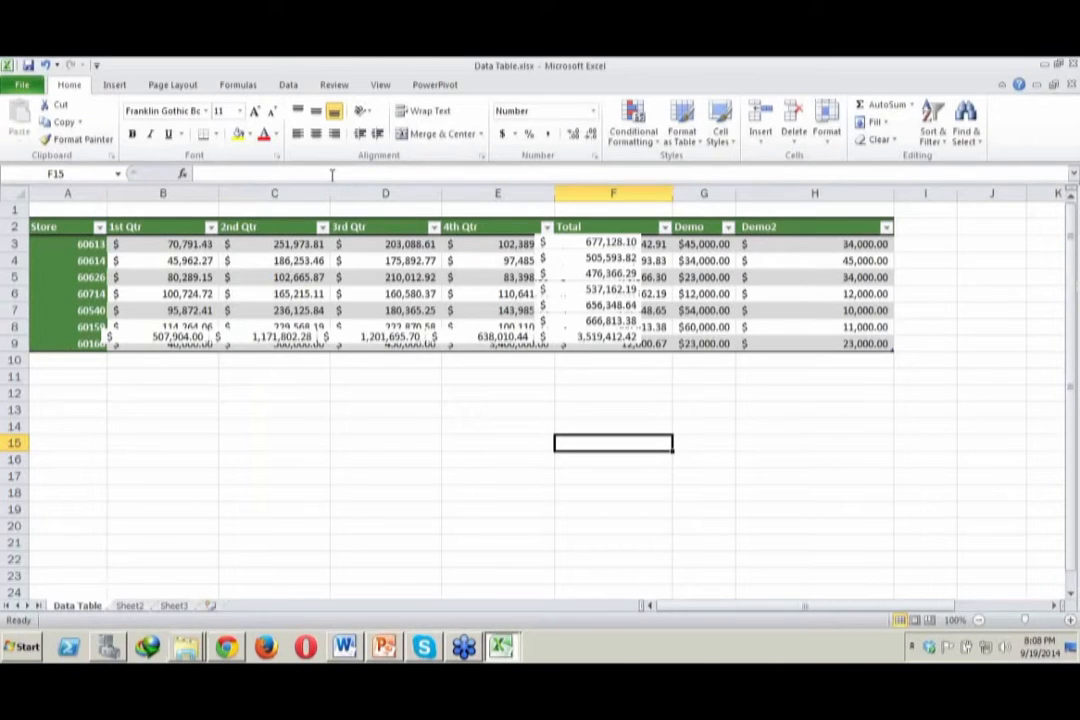
Step: Close the Data Table.xlsx workbook and select cell F12 in Column chart.xlsx
mouse_move(501, 645)
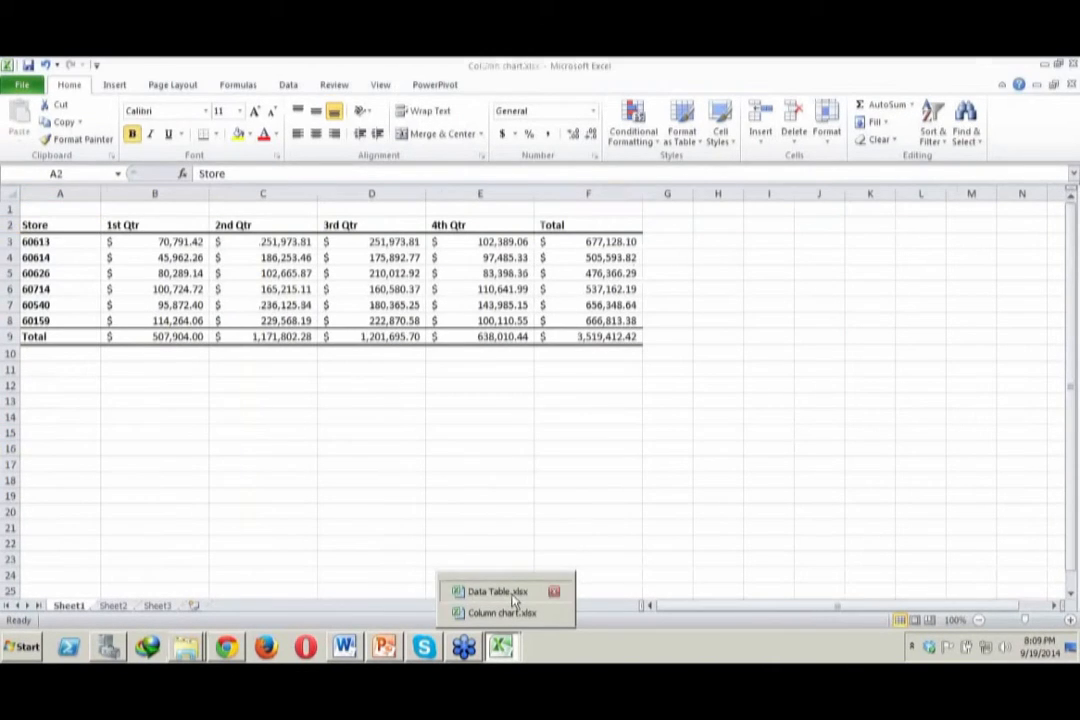
click(513, 596)
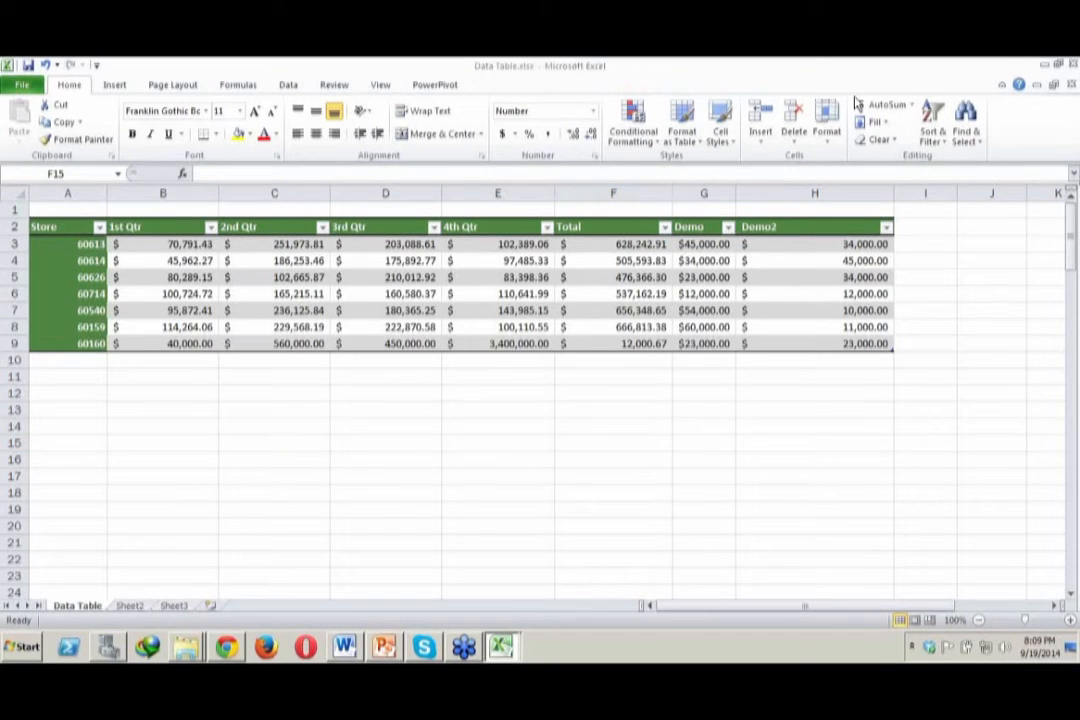
click(1073, 62)
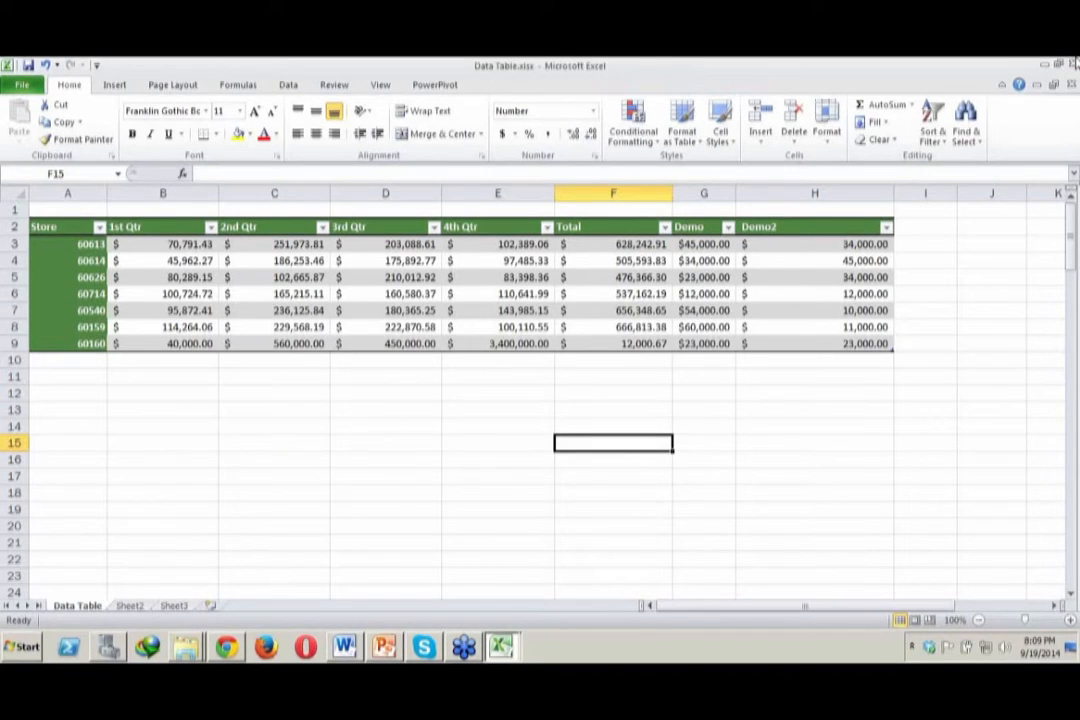
click(549, 381)
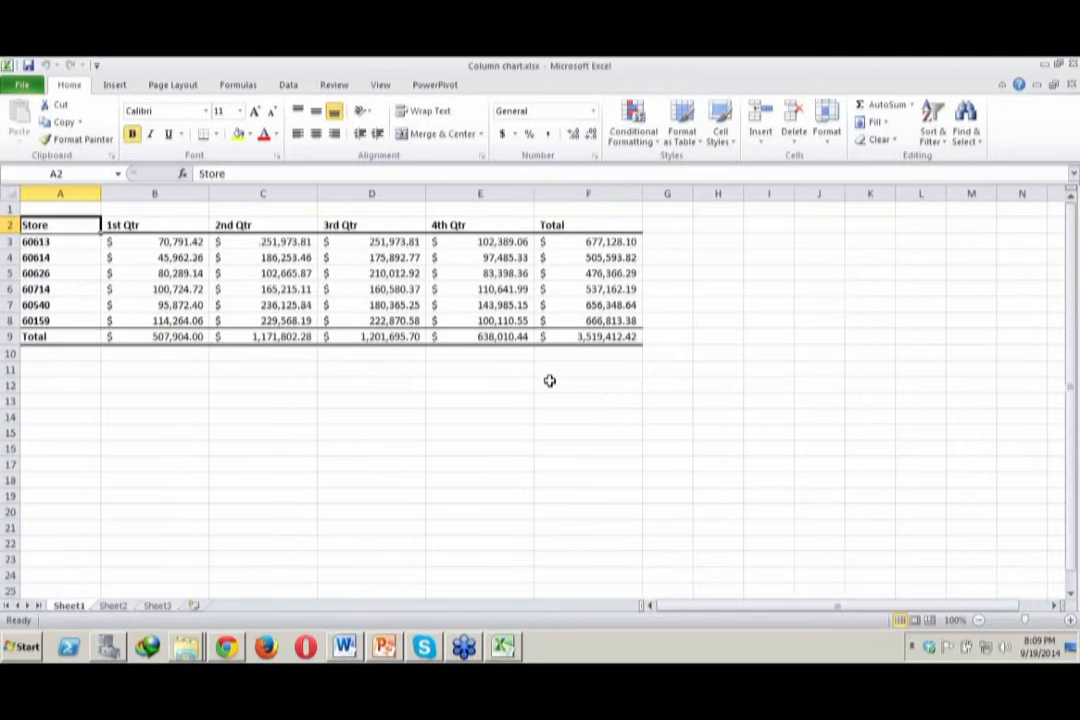
click(549, 381)
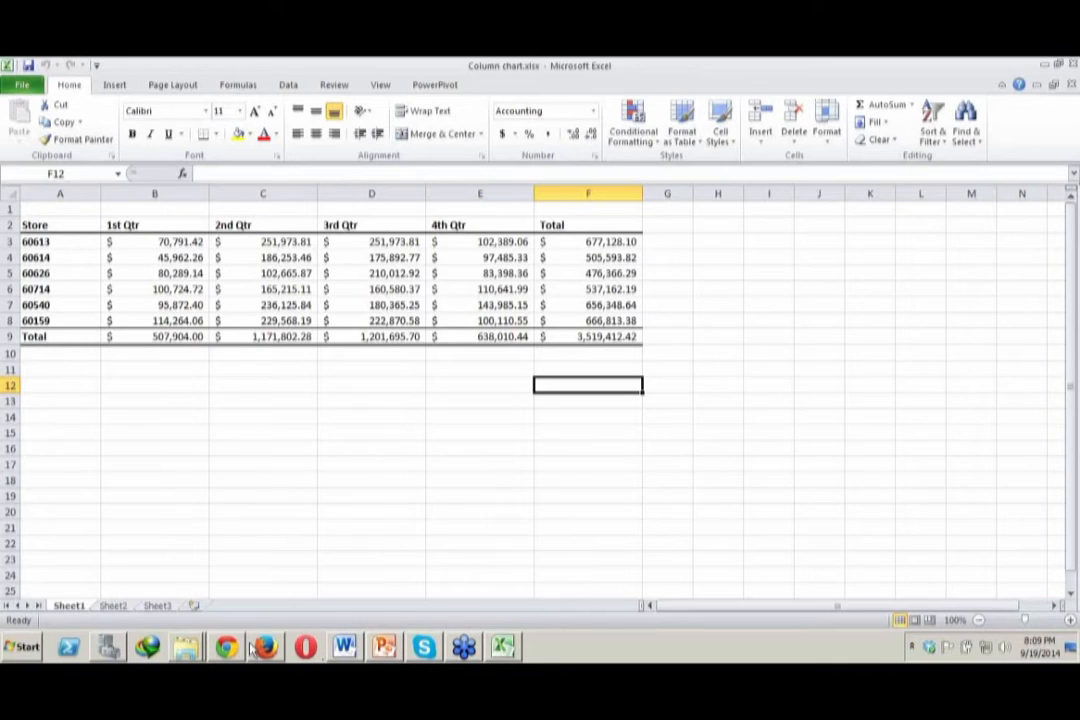
Step: Open the presentation 1 define data as a table.pptx from folder 3 and go to the What is a Chart slide
mouse_move(226, 651)
mouse_move(186, 647)
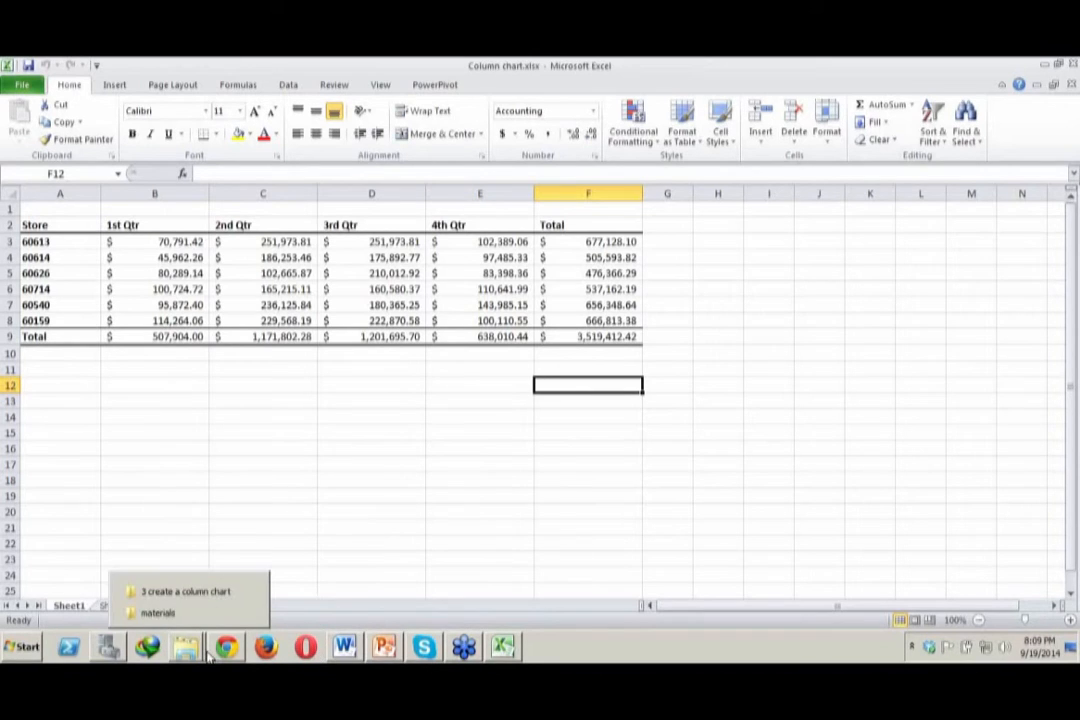
click(197, 593)
click(446, 437)
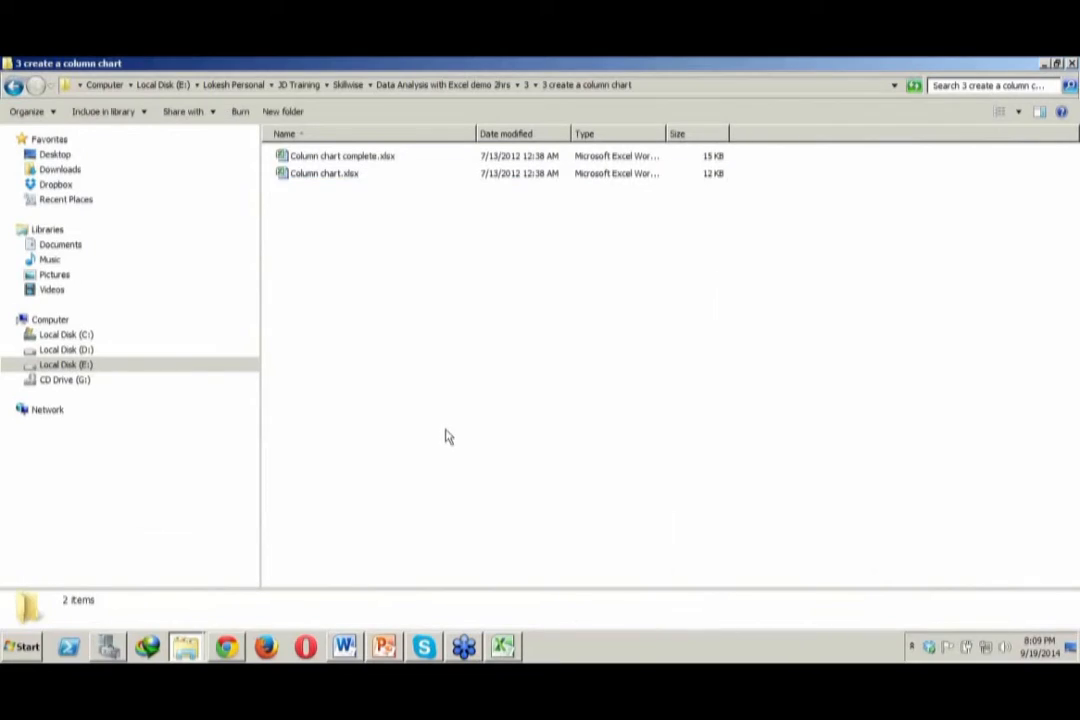
click(527, 86)
click(351, 427)
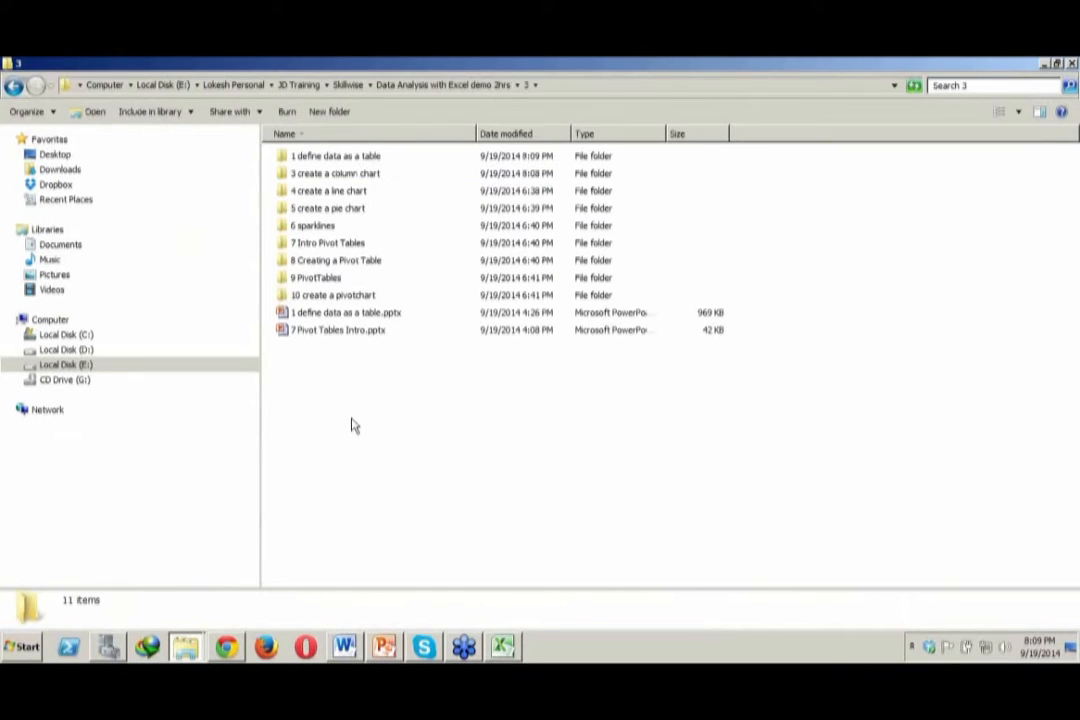
double_click(357, 314)
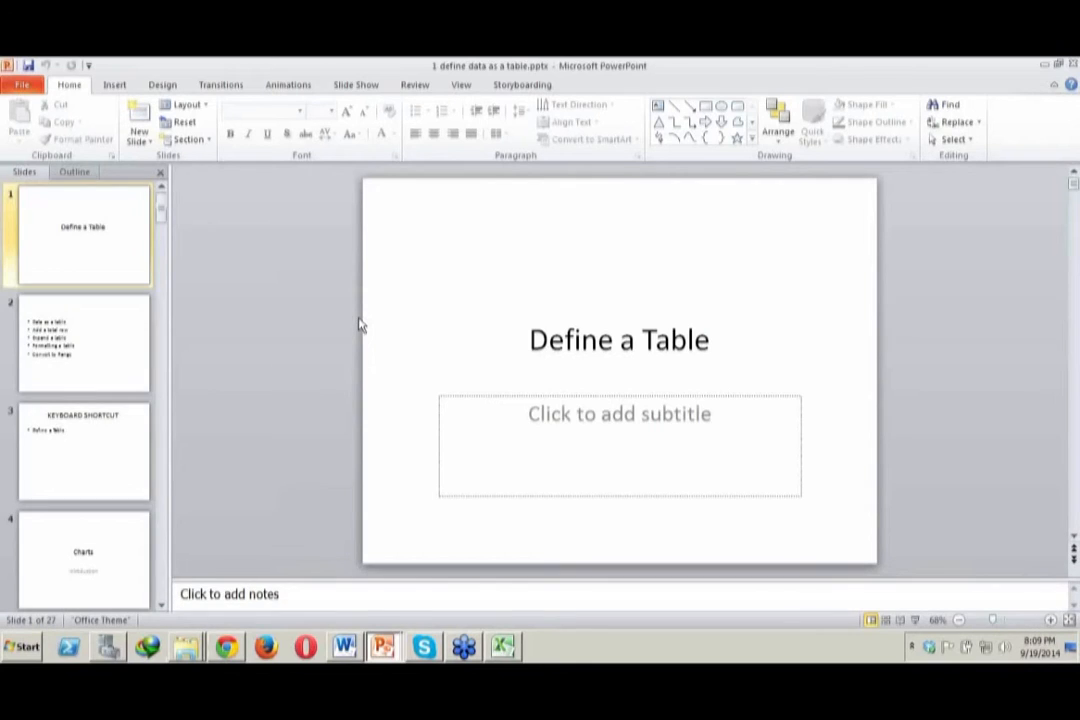
scroll(359, 323, down, 3)
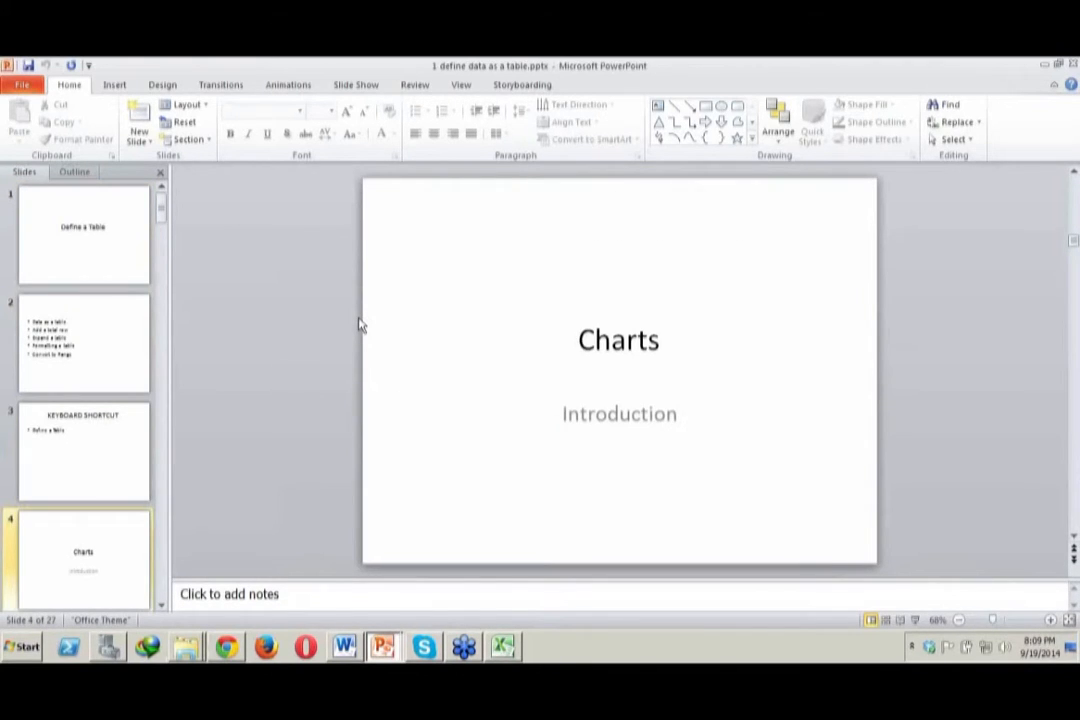
scroll(359, 323, down, 1)
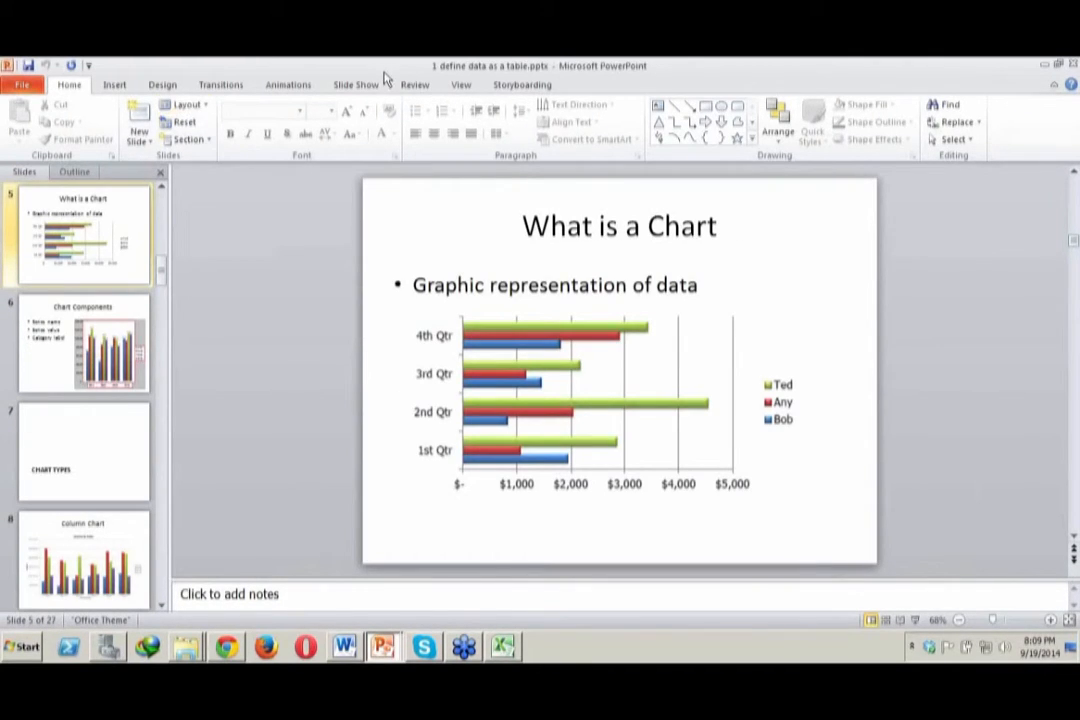
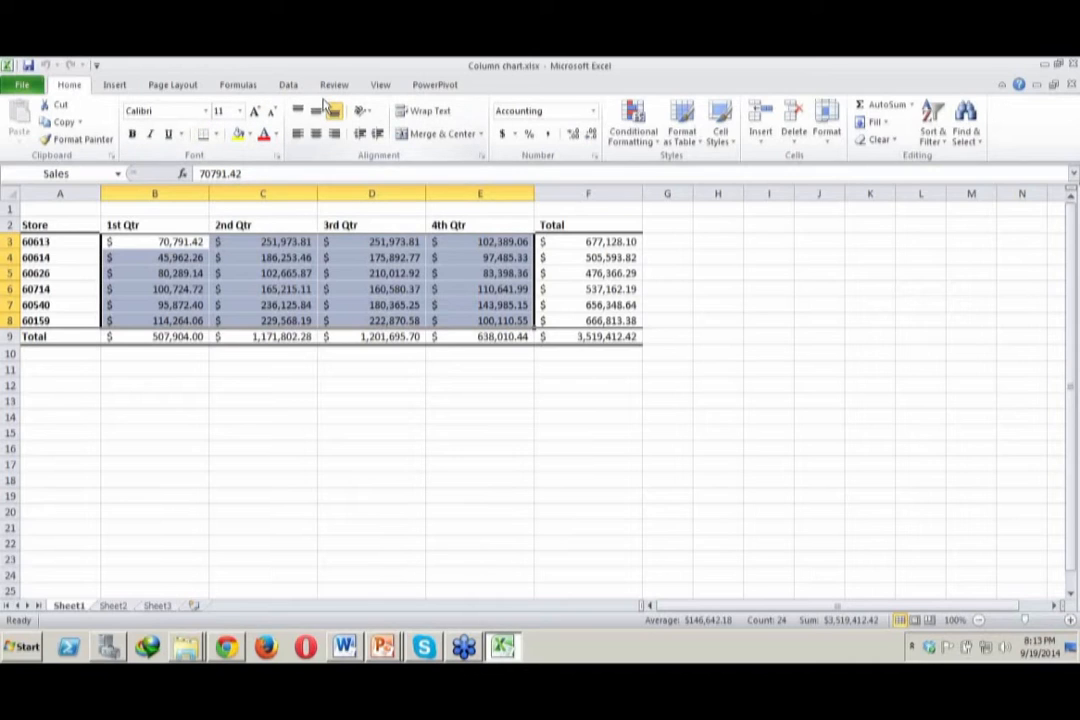
Step: Insert a 2-D clustered column chart from the Sales range below the data, and delete the chart
click(116, 85)
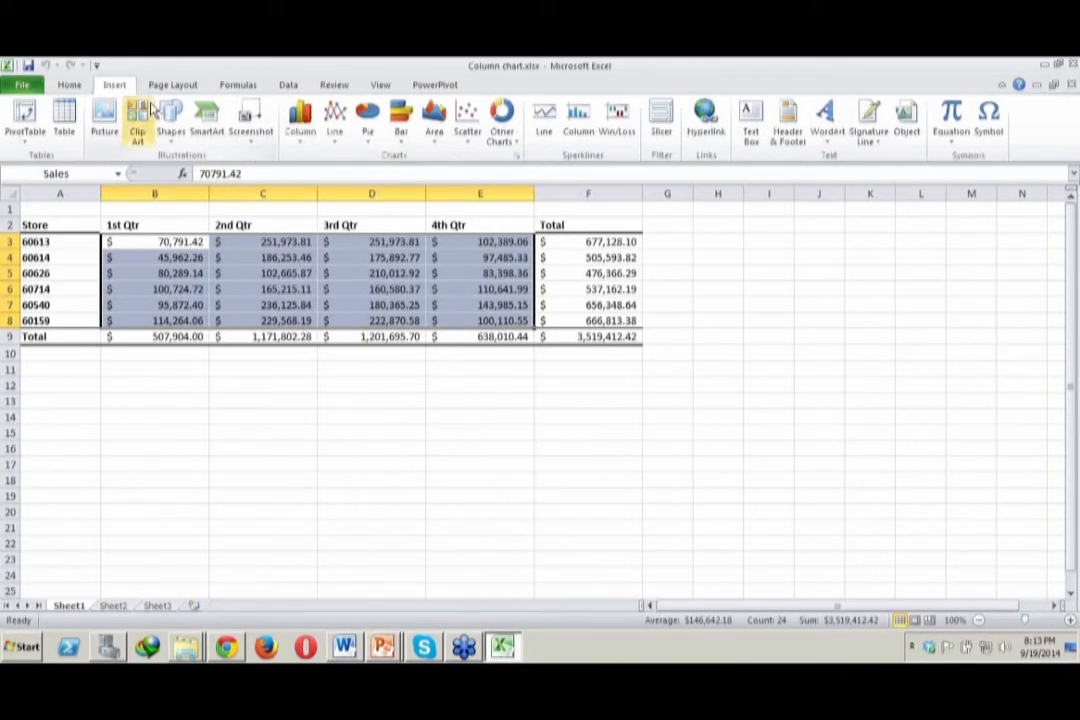
click(298, 130)
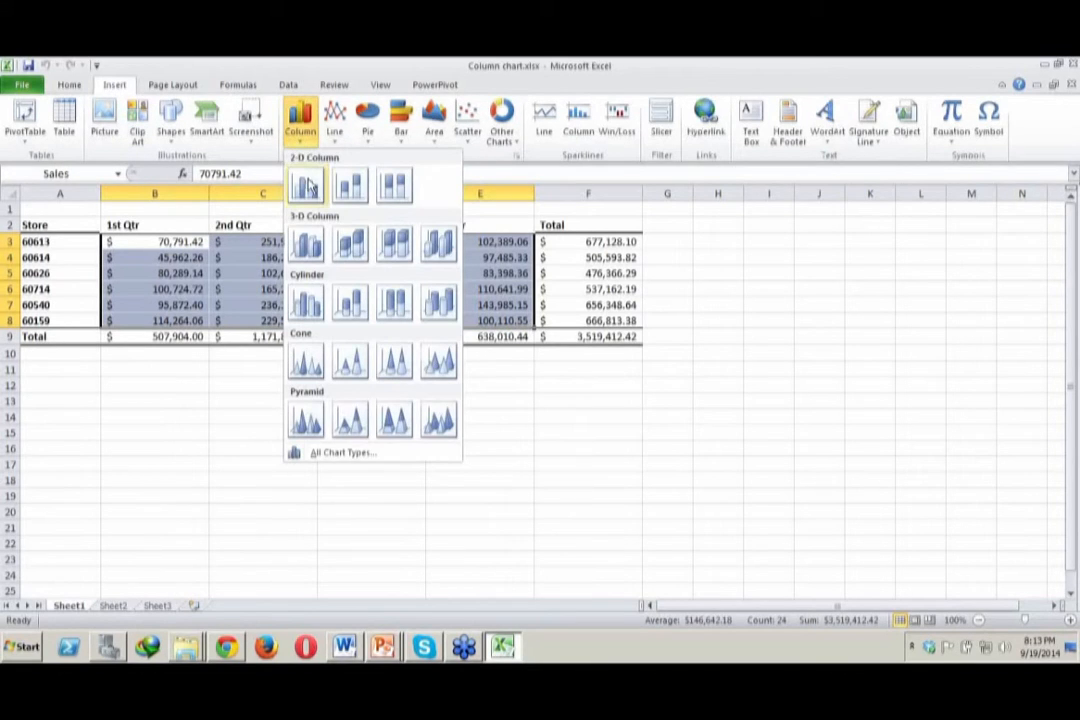
click(307, 185)
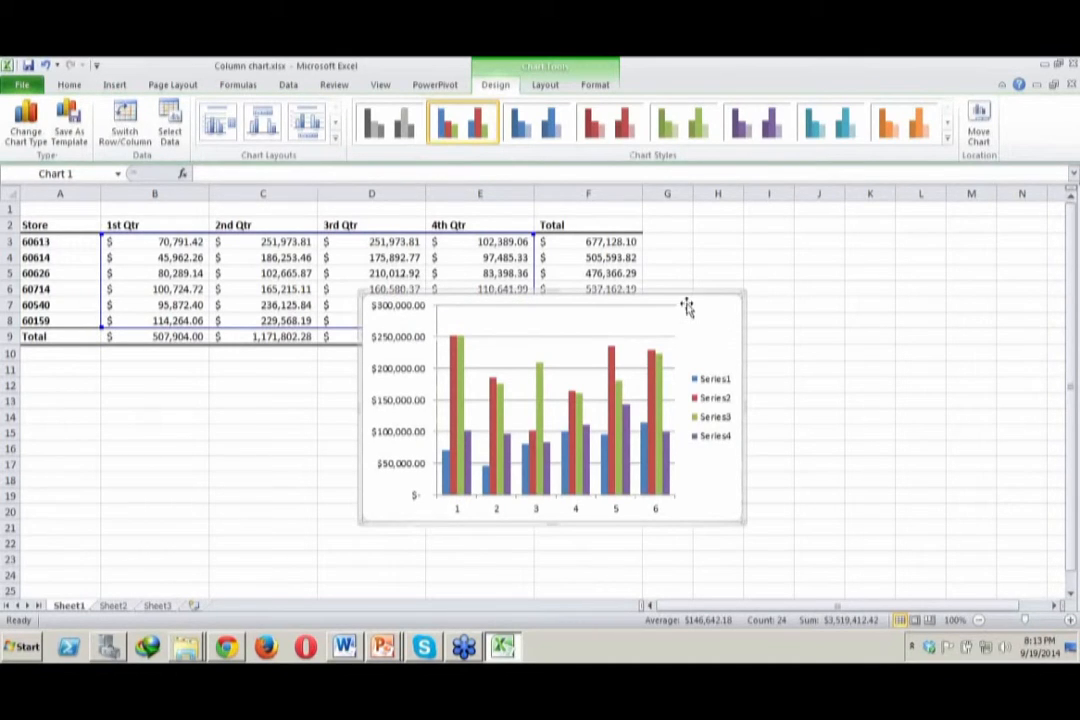
drag(692, 308, 605, 372)
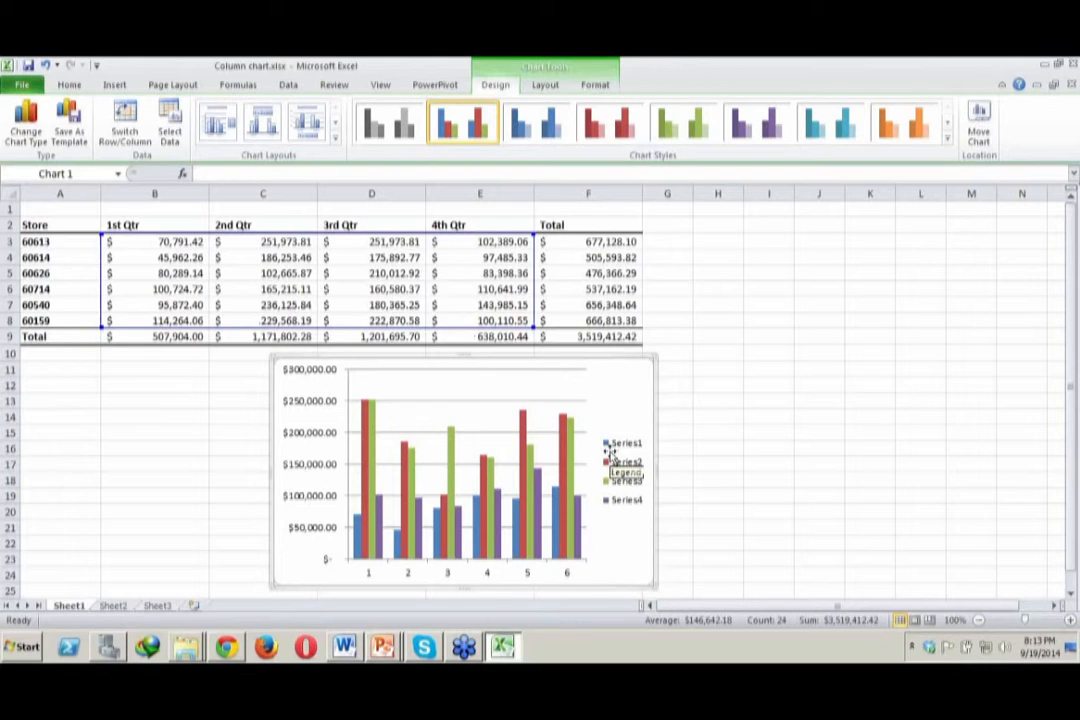
key(Delete)
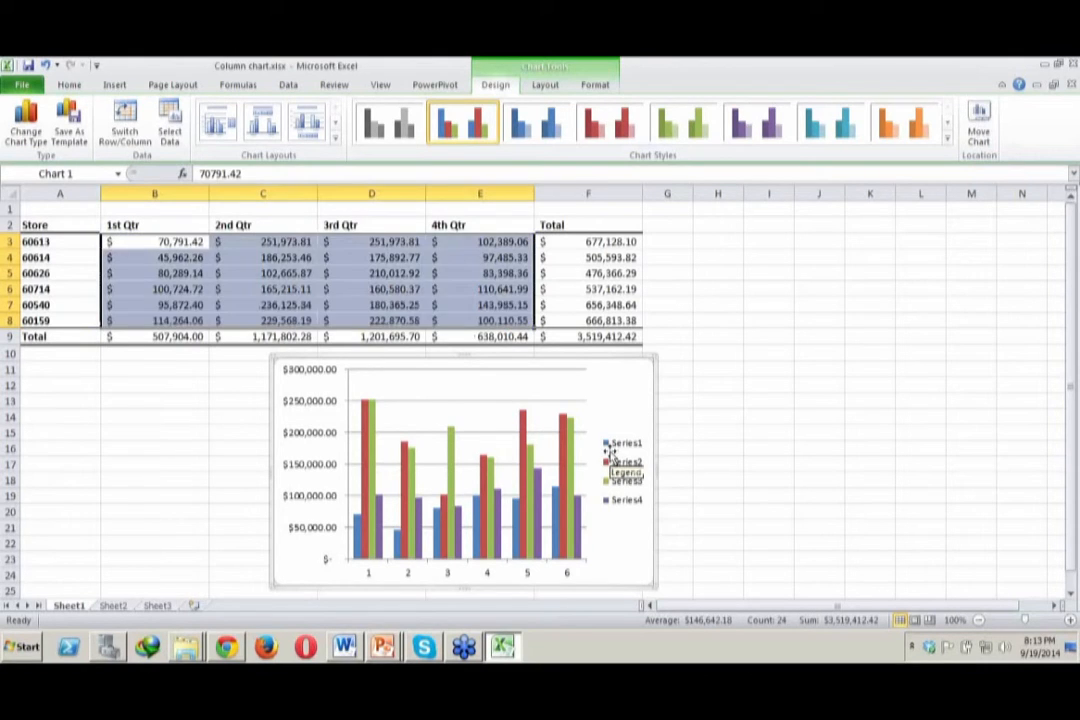
click(626, 424)
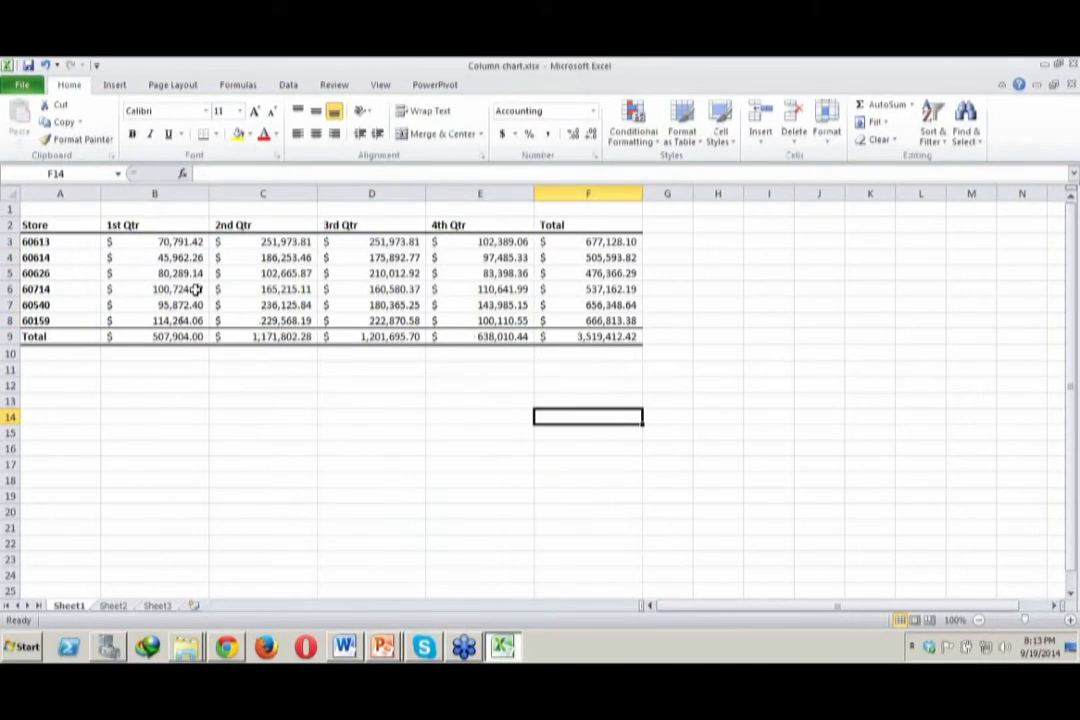
click(312, 256)
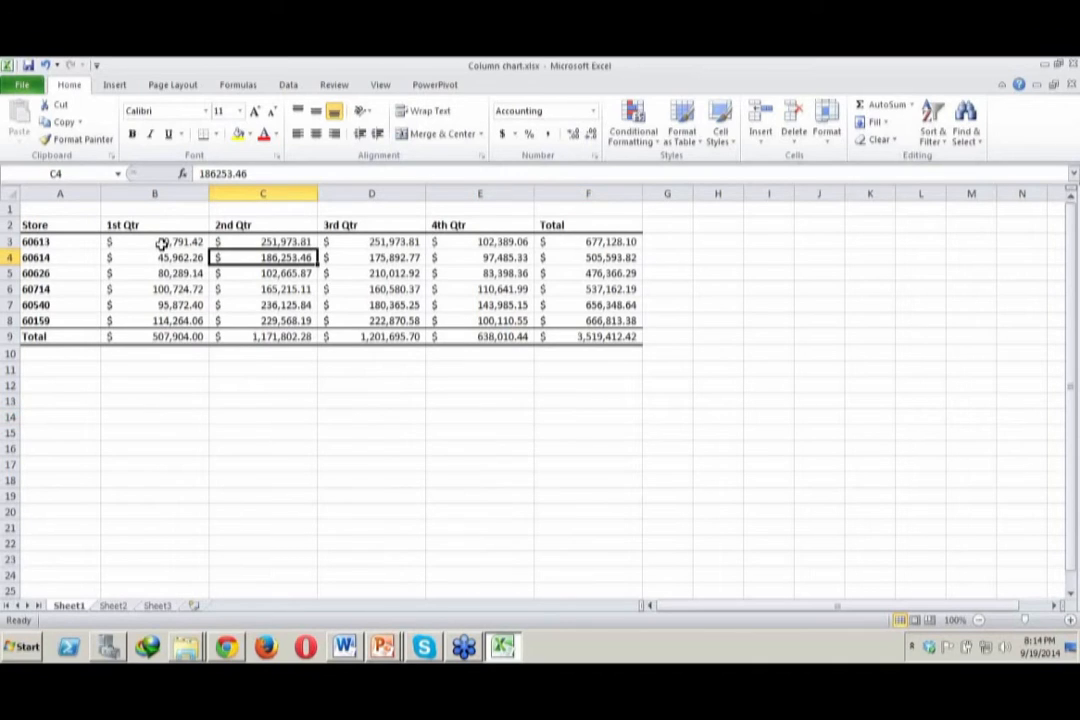
click(140, 243)
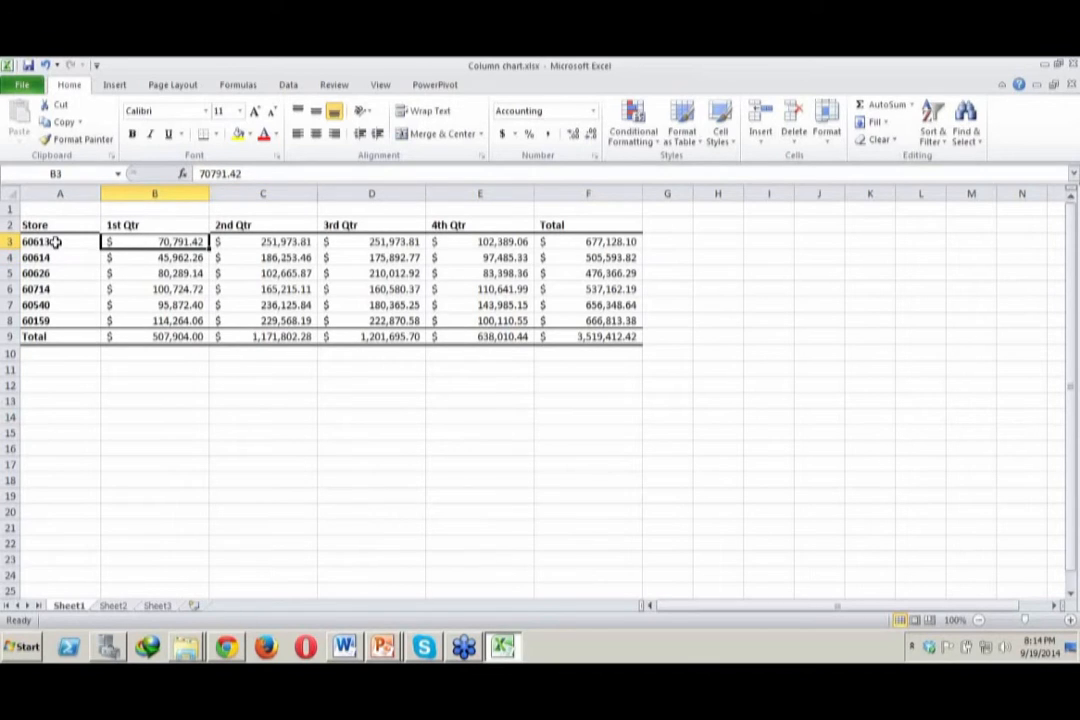
drag(55, 242, 629, 342)
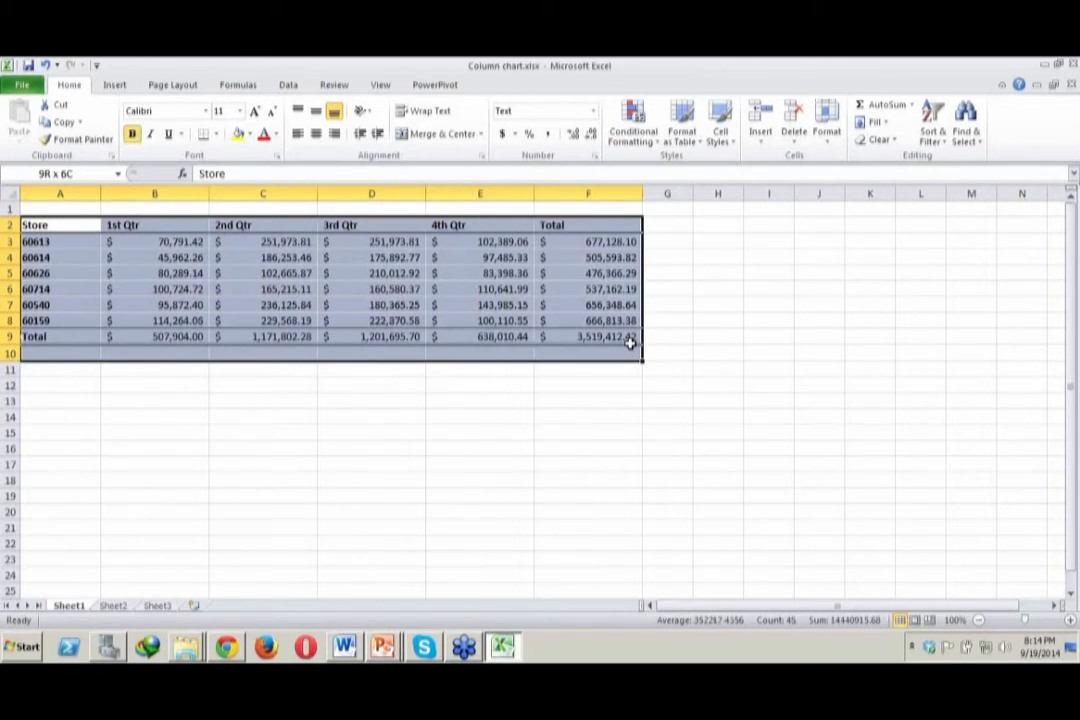
drag(629, 342, 716, 243)
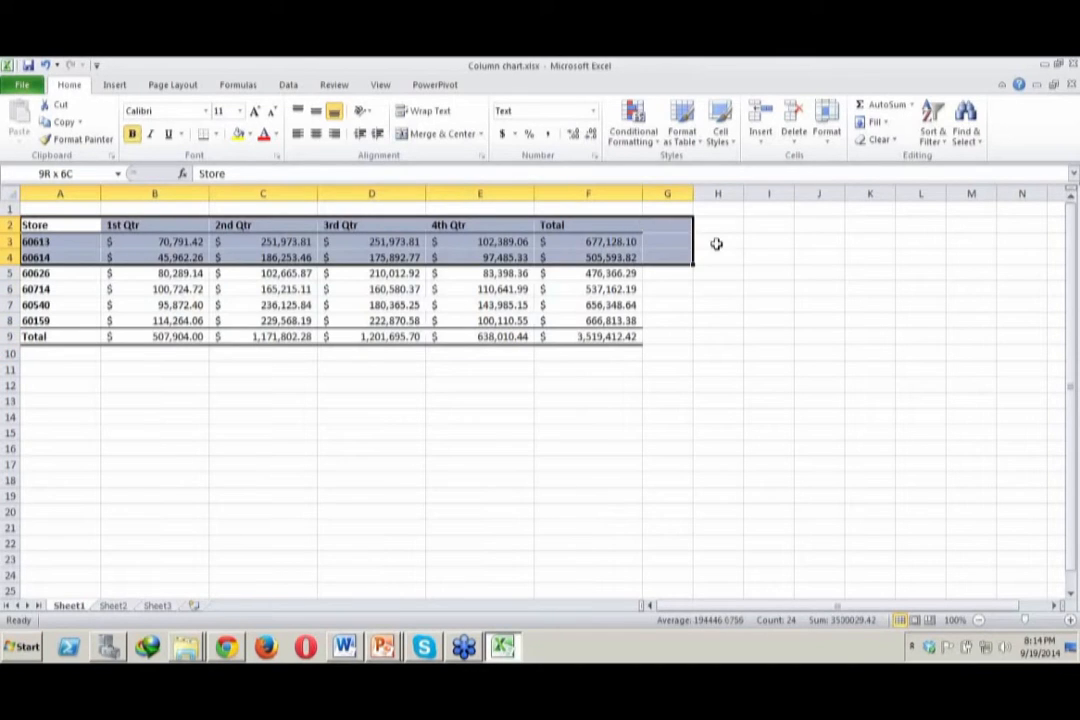
Step: Insert a 2-D clustered column chart of the whole data block around cell C7 and nudge its plot area slightly
click(262, 305)
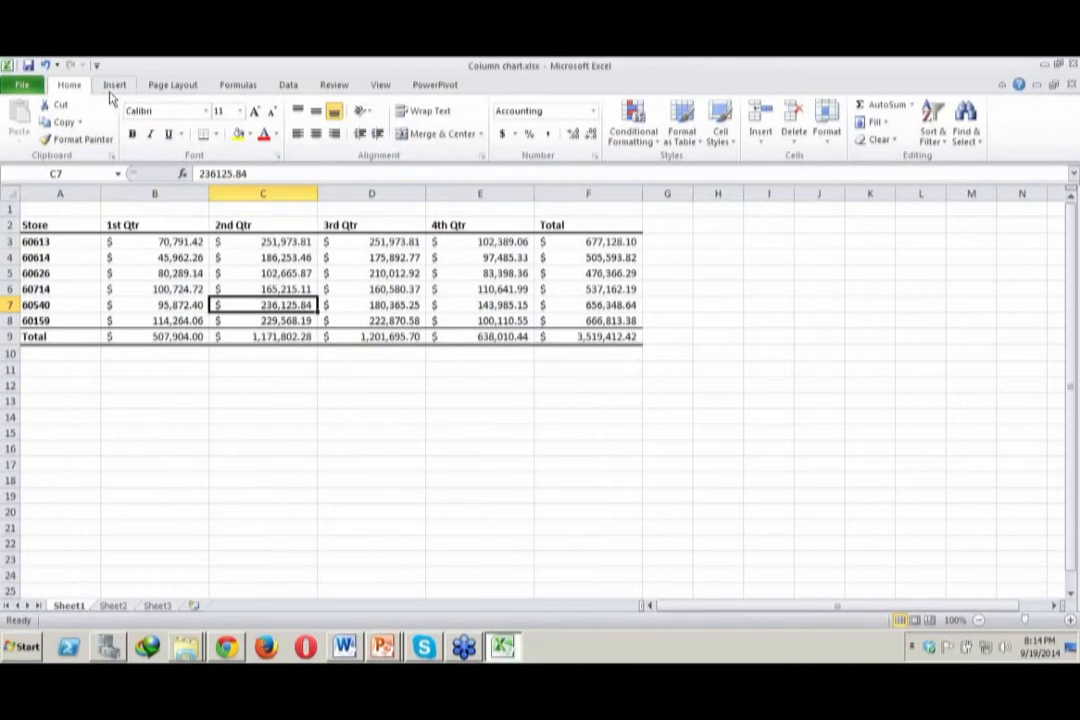
click(114, 85)
click(299, 135)
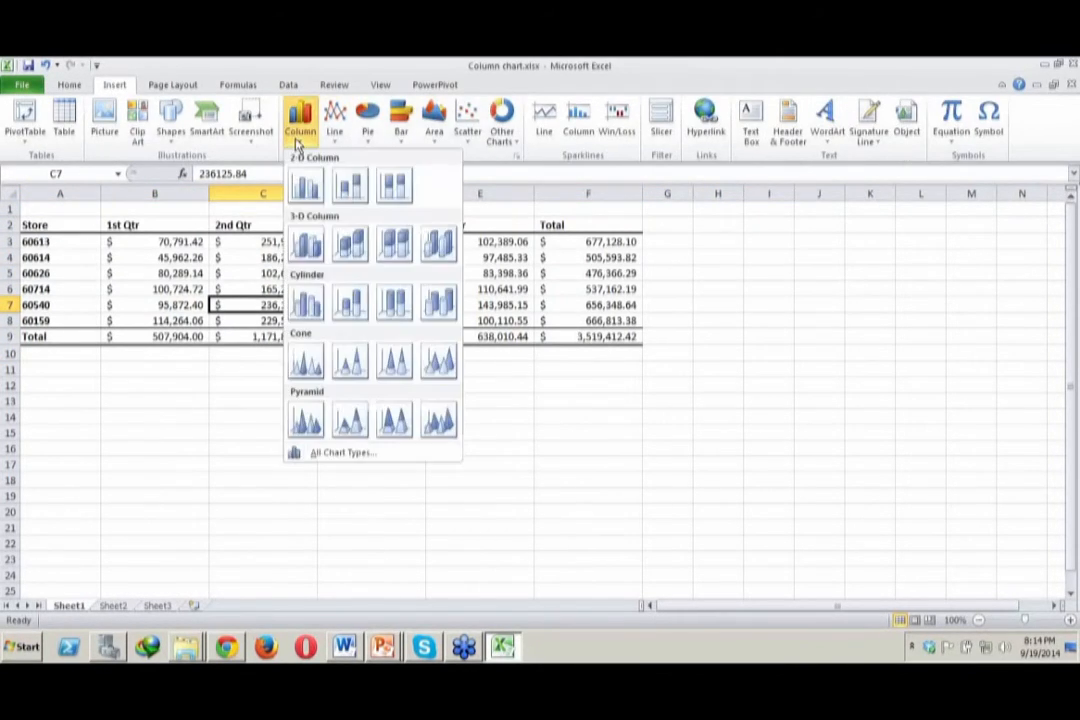
click(304, 184)
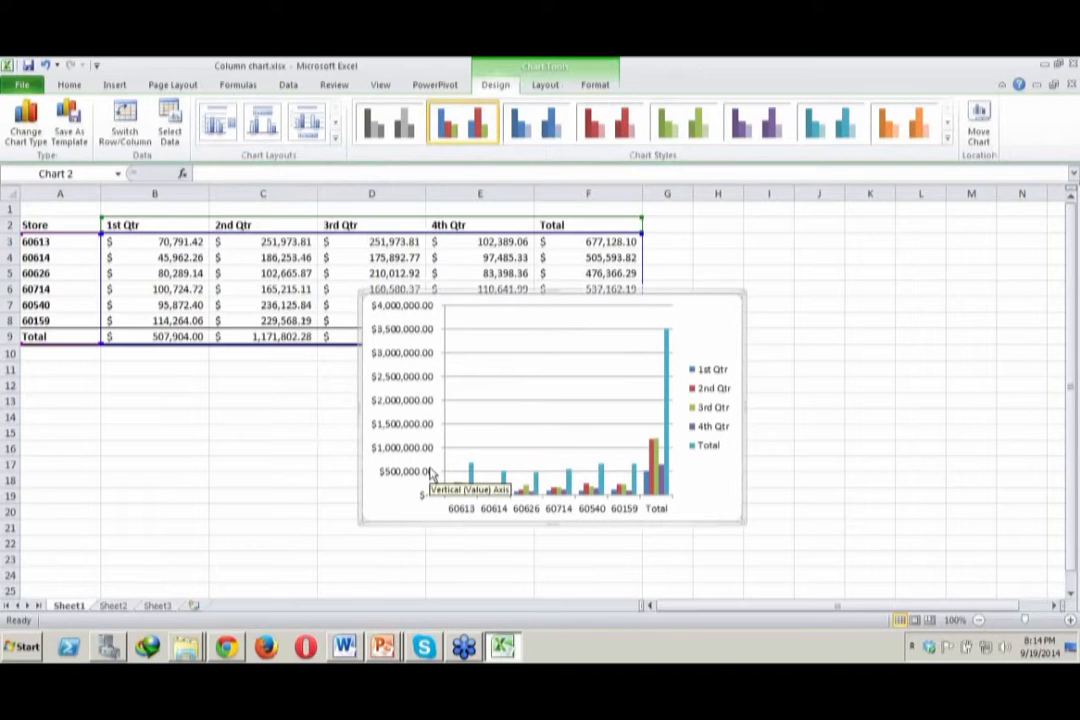
click(547, 378)
drag(453, 469, 448, 475)
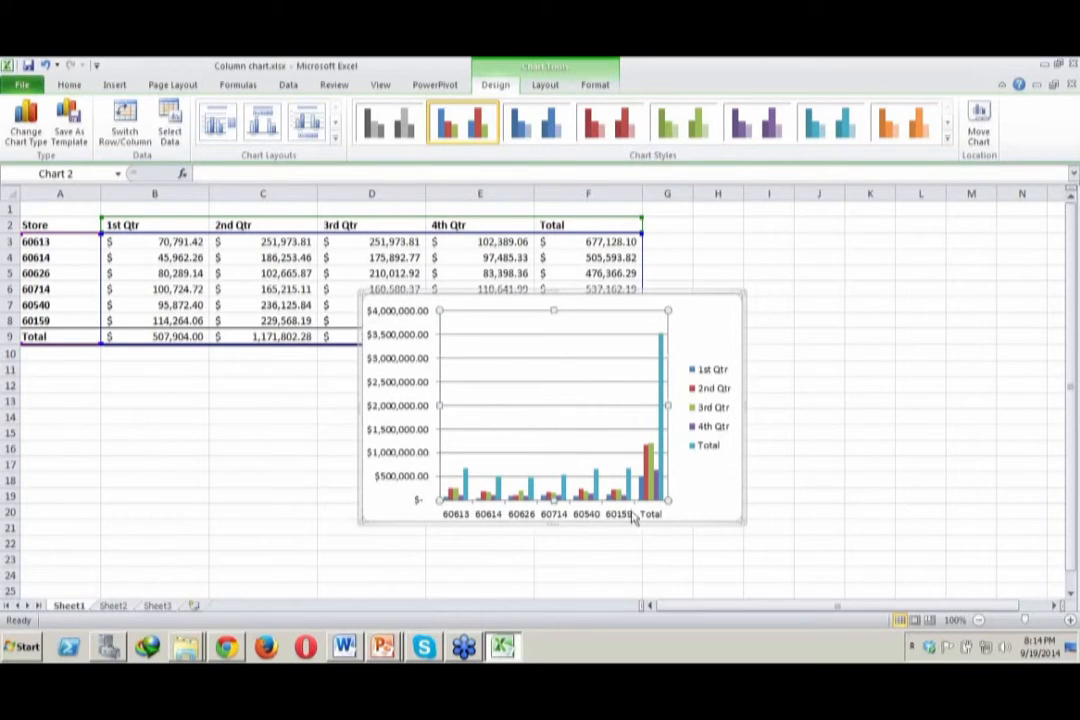
Step: Move the chart below the data and reduce its source range to A2:E8, leaving out the Total row and column
mouse_move(656, 502)
click(653, 514)
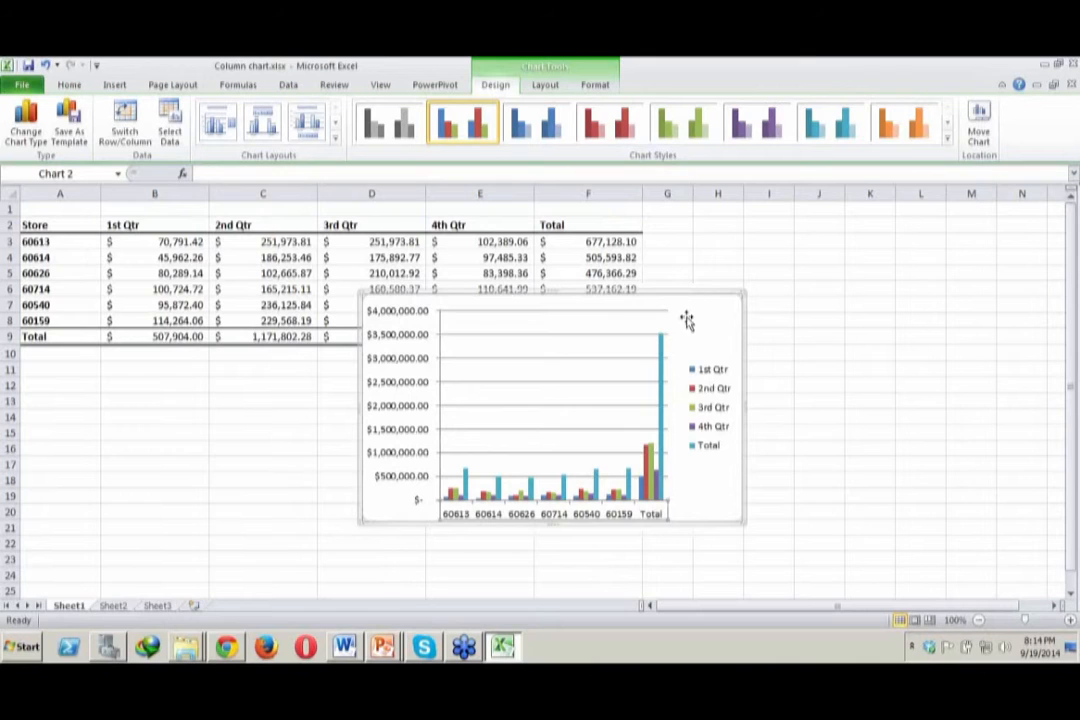
drag(685, 321, 631, 387)
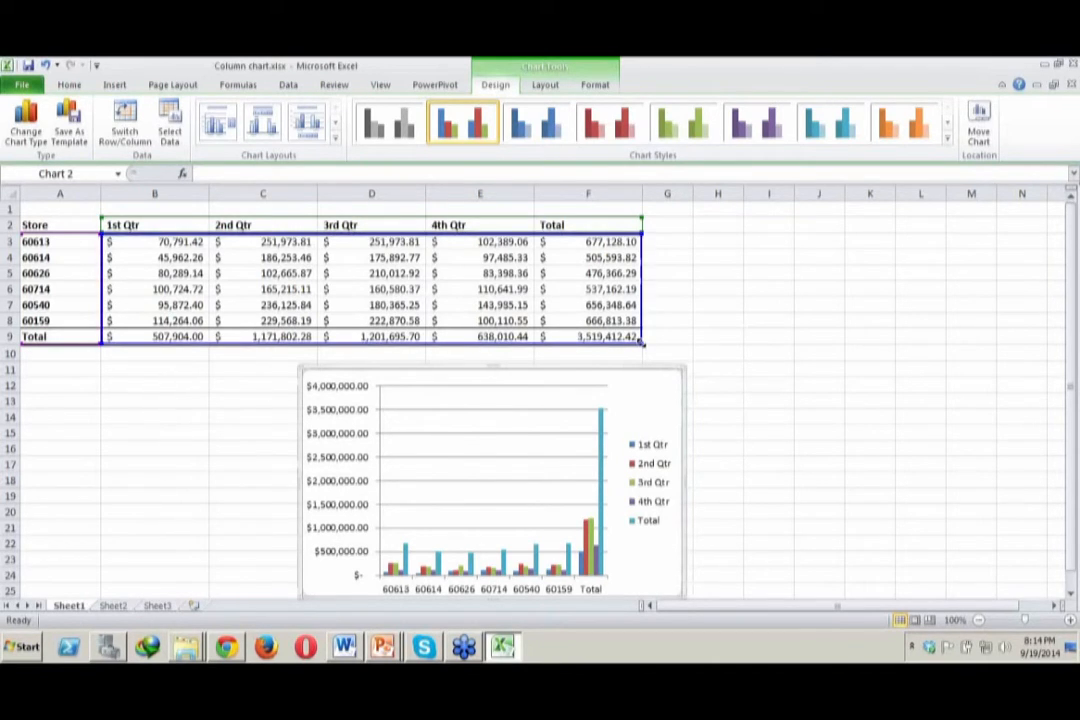
drag(642, 344, 566, 336)
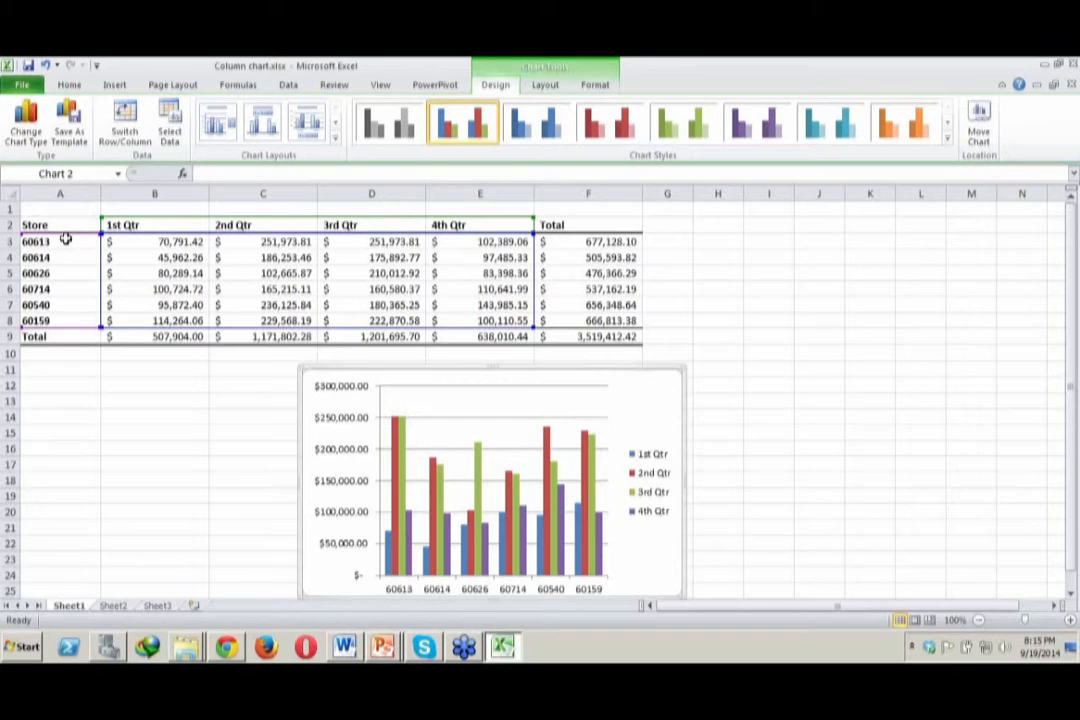
Step: Extend the chart's source range to A2:F9 with the Total row and column, and reduce it back to A2:E8
key(Escape)
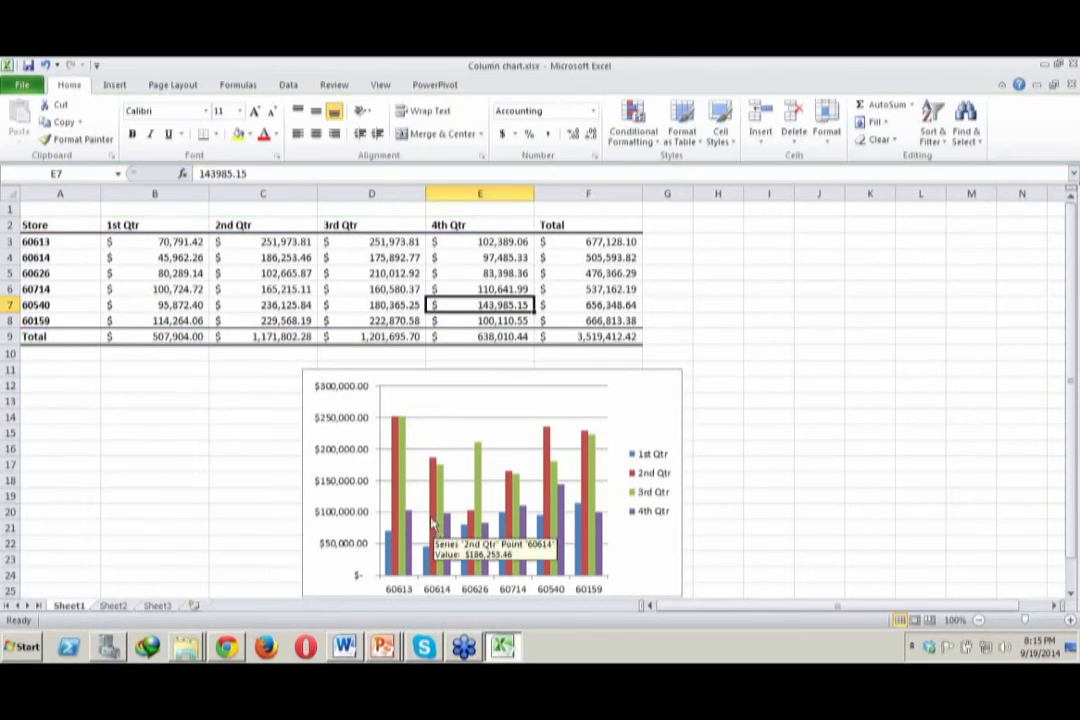
click(426, 413)
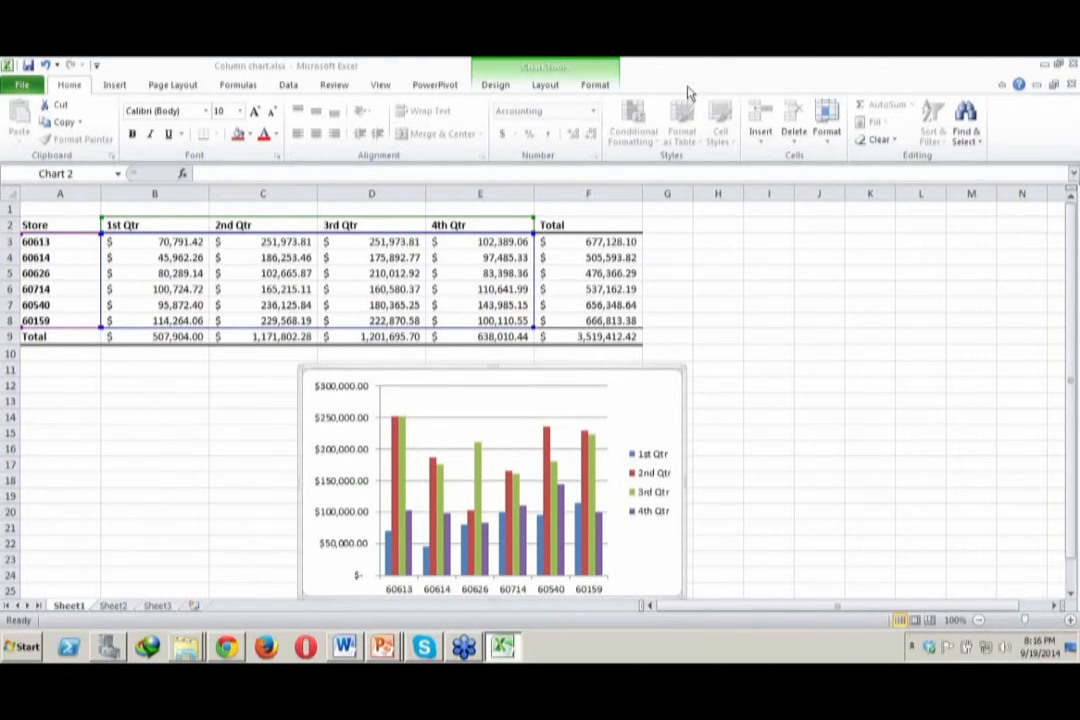
drag(534, 328, 640, 340)
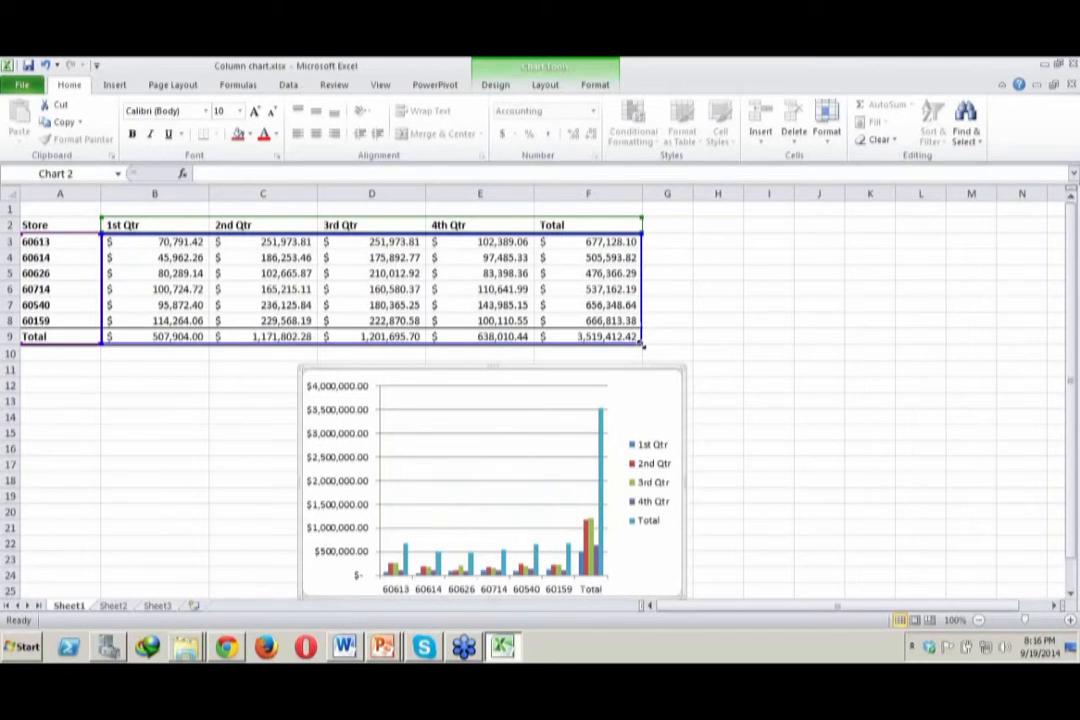
drag(642, 344, 545, 332)
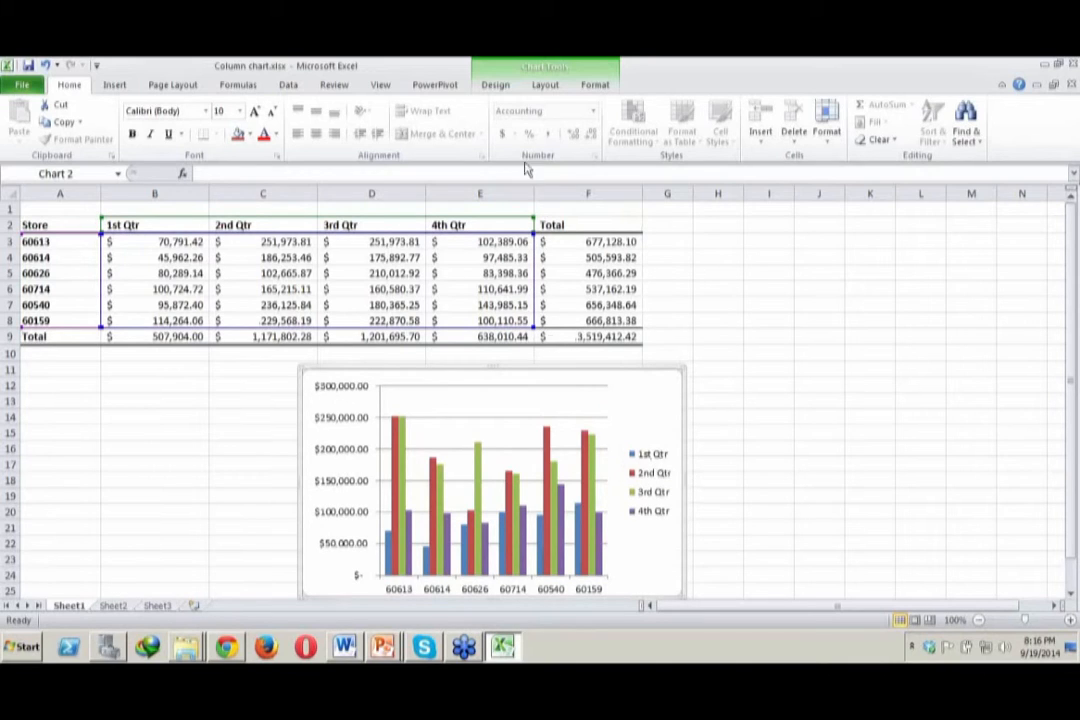
Step: Add a title above the column chart and nudge it slightly upward
click(496, 86)
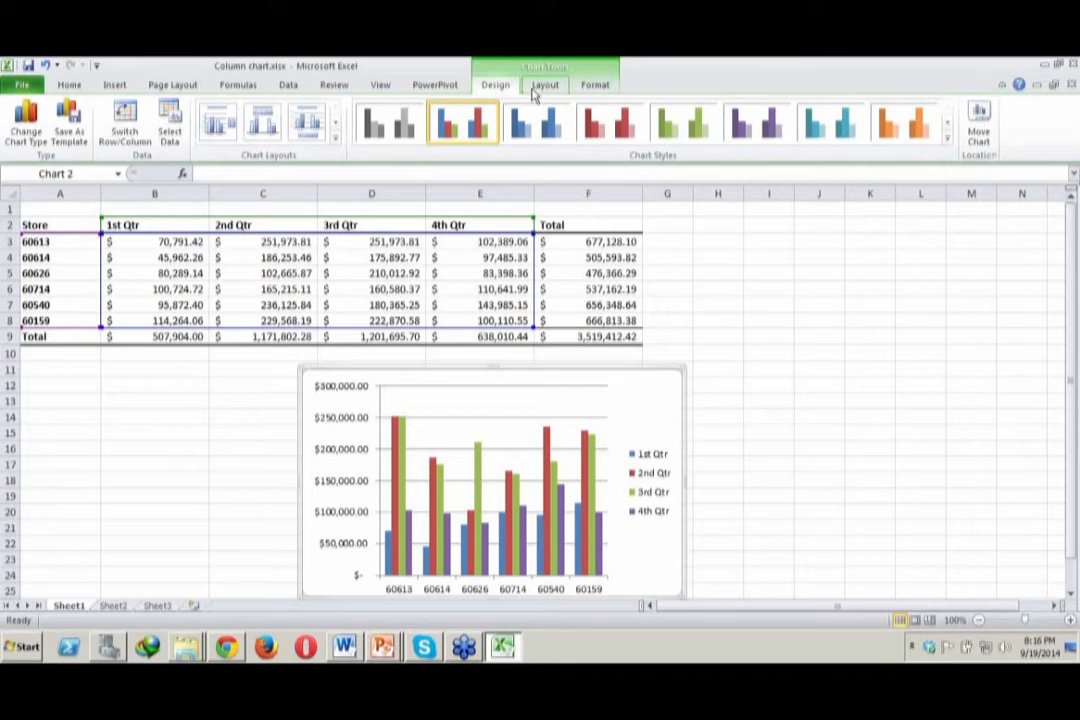
click(544, 86)
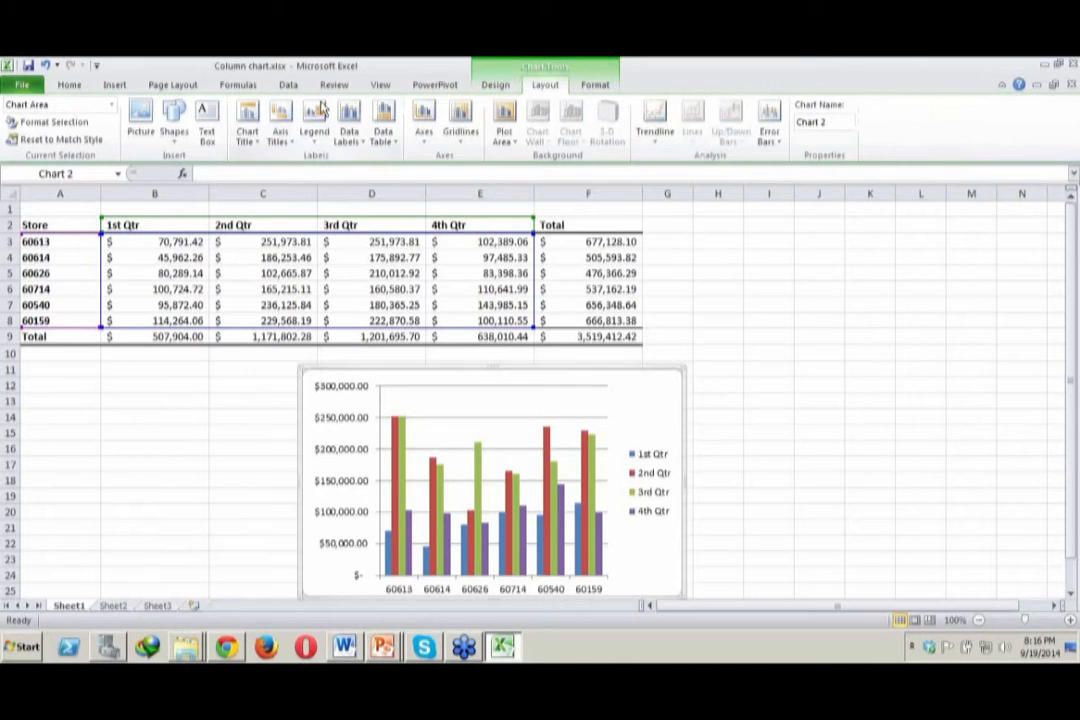
click(312, 145)
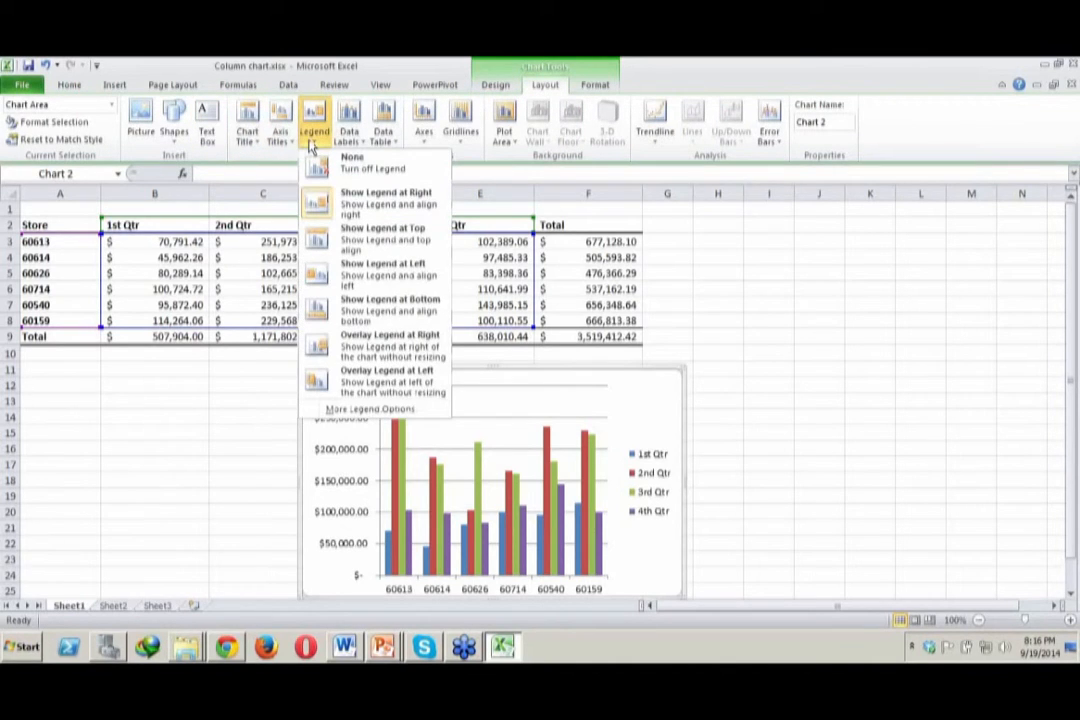
click(252, 140)
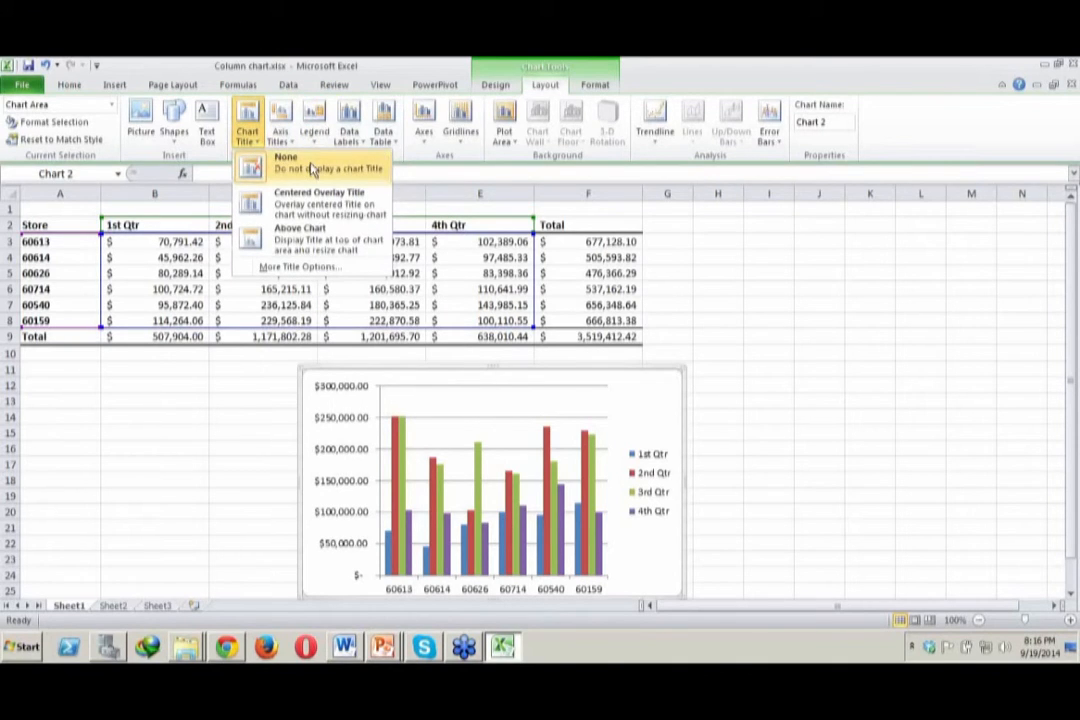
click(322, 232)
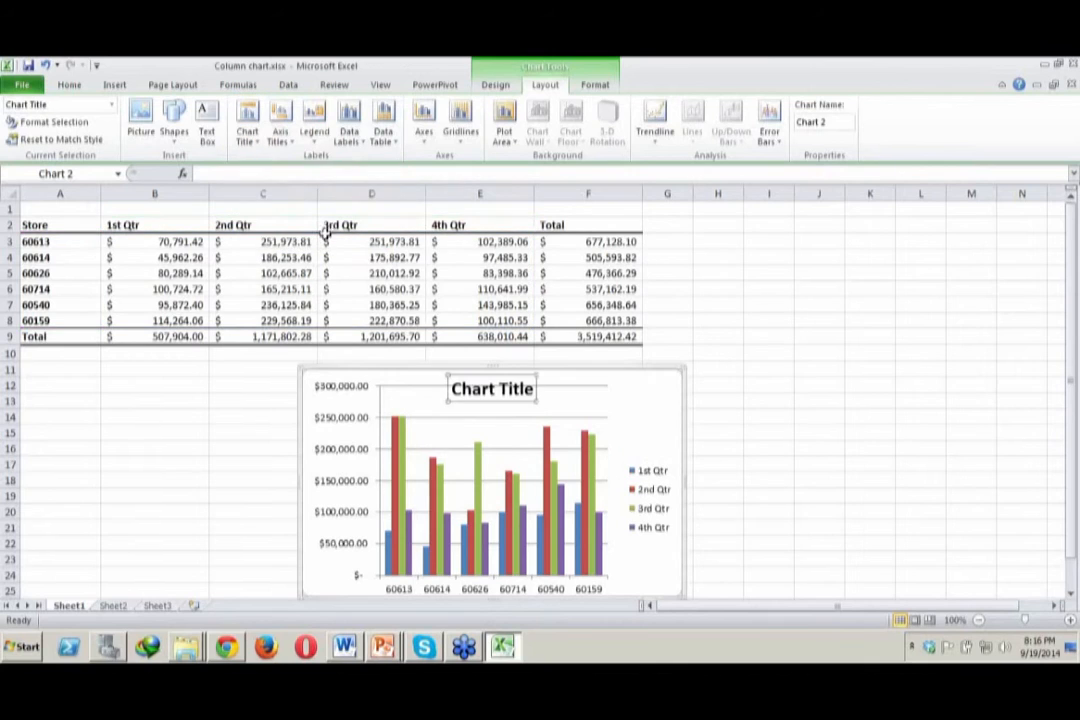
drag(500, 352, 500, 353)
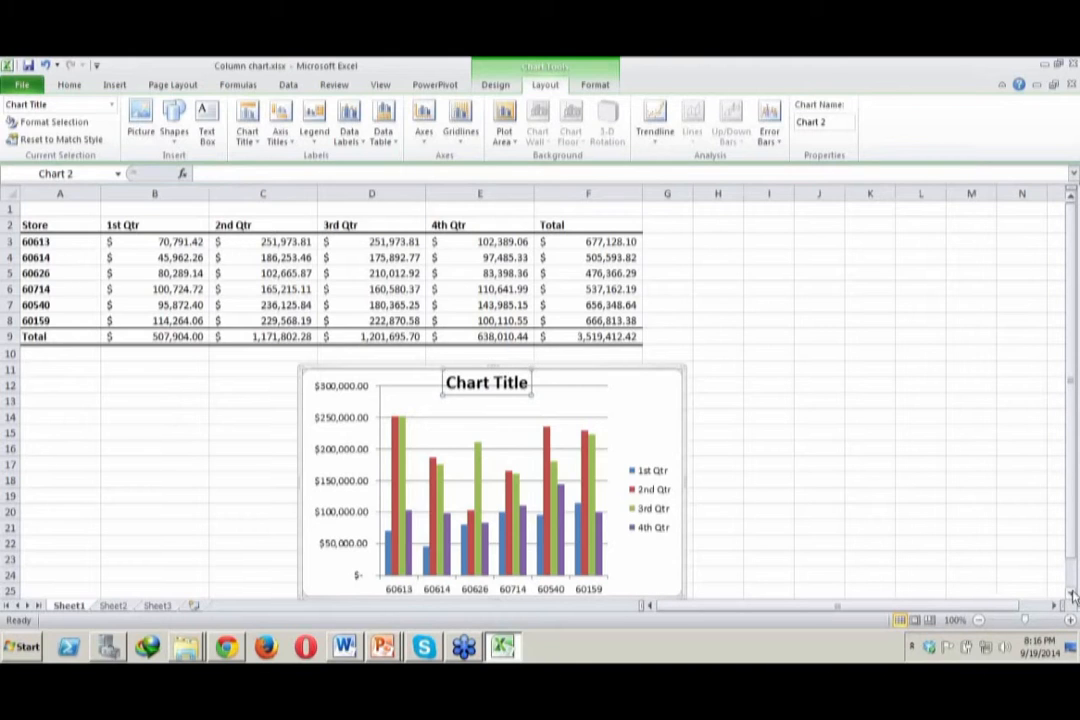
Step: Change the chart title's text to Demo Chart
click(1073, 594)
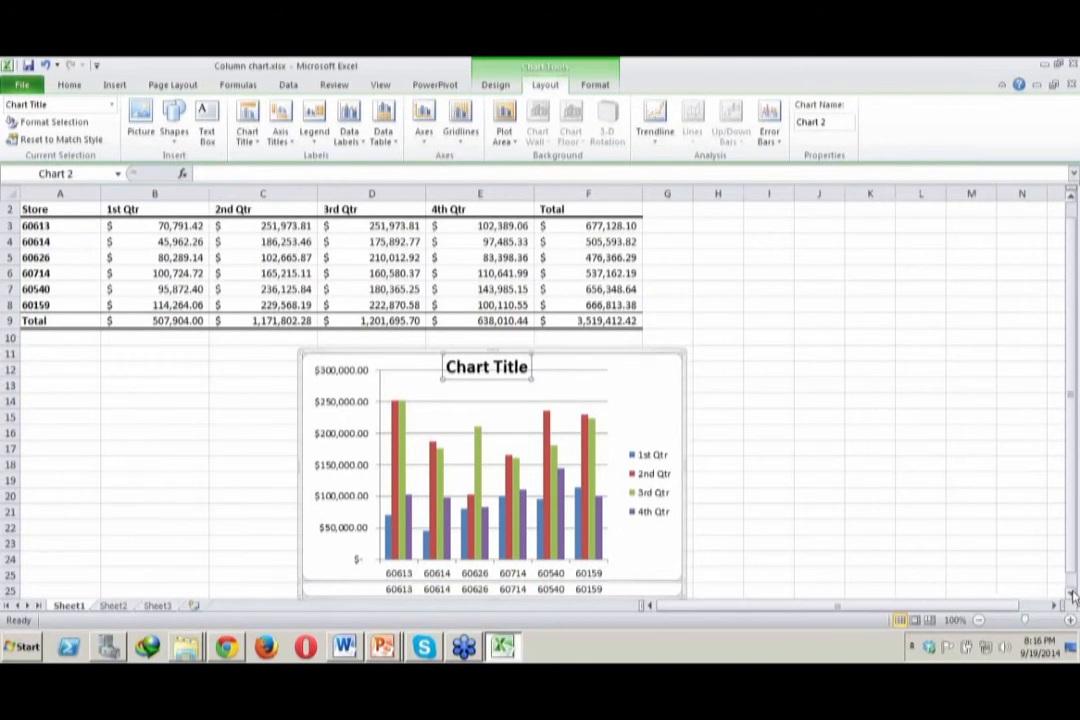
click(1073, 594)
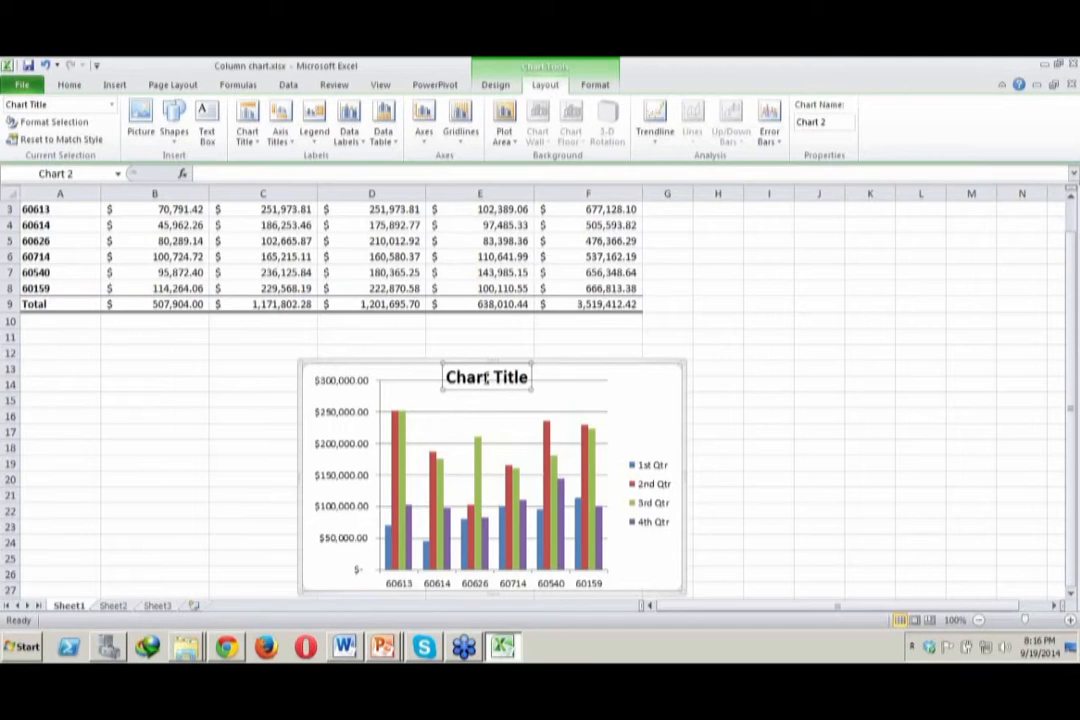
double_click(486, 380)
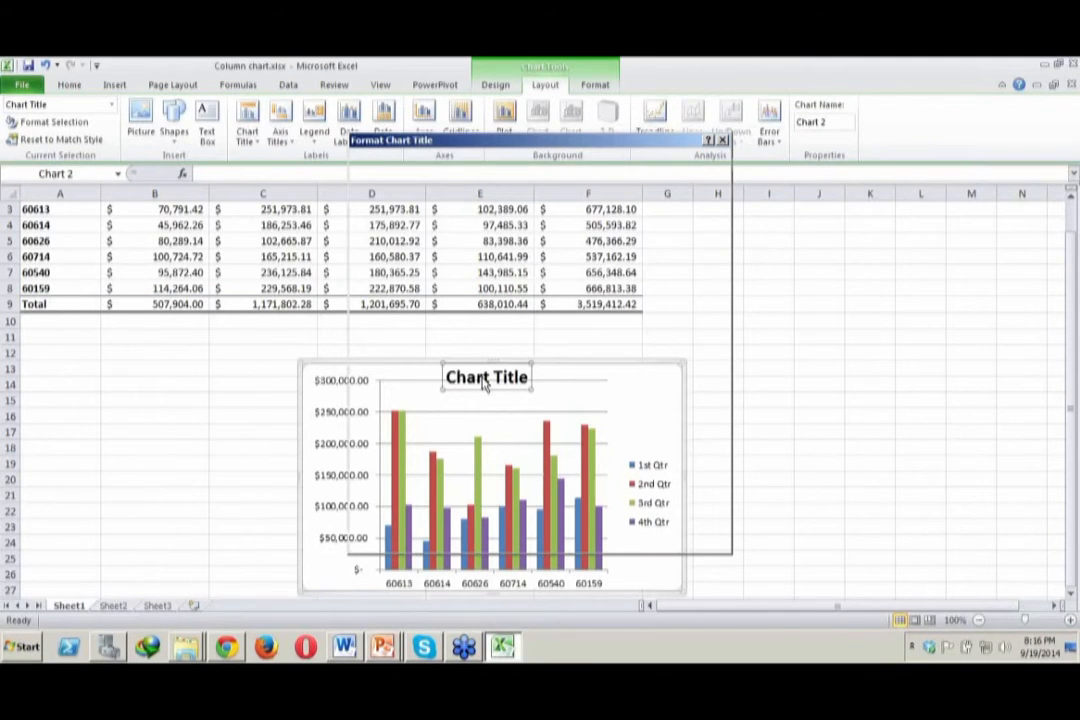
click(694, 540)
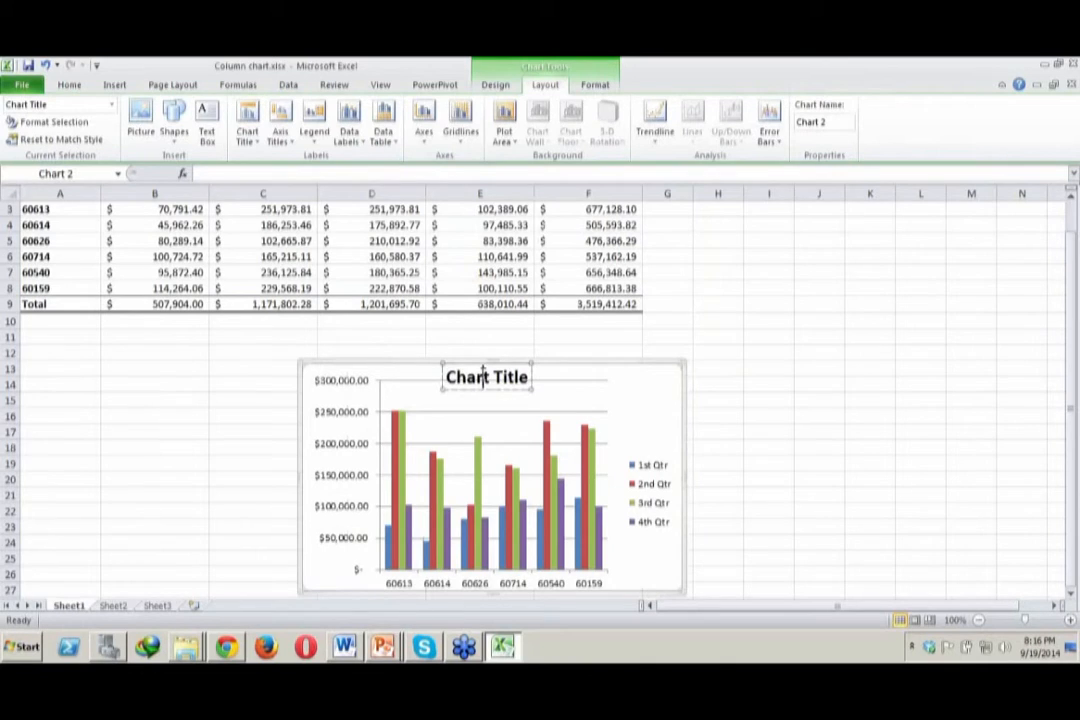
drag(446, 378, 486, 380)
text(Demo Chart)
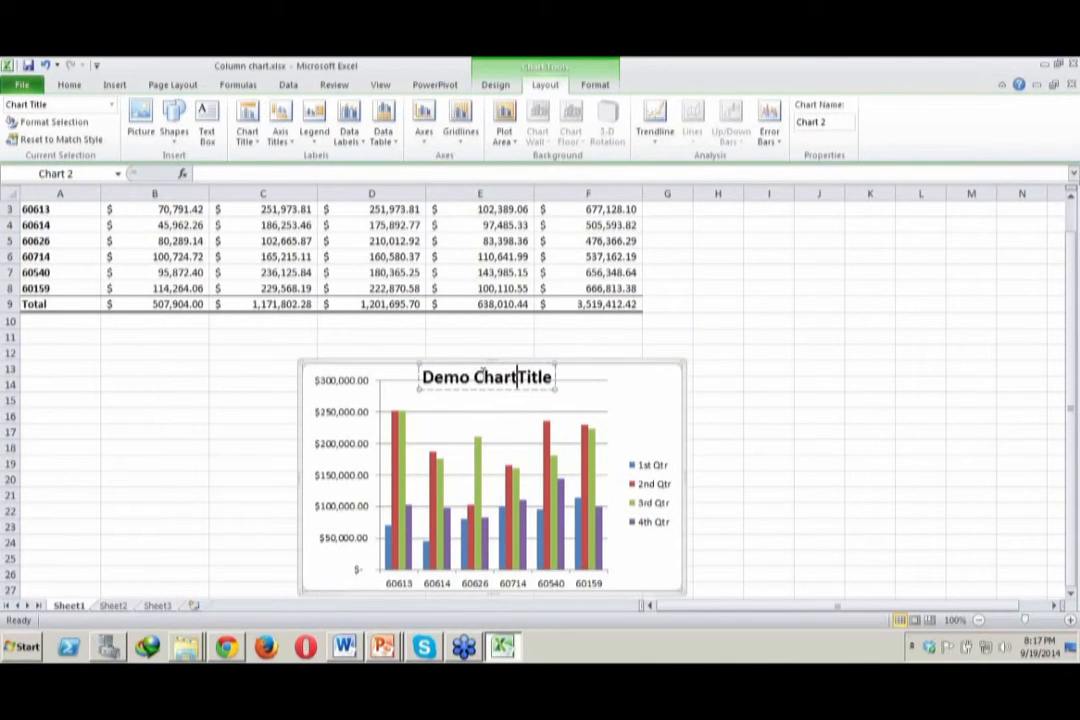
key(Delete)
key(Delete)
key(Delete)
key(Delete)
key(Delete)
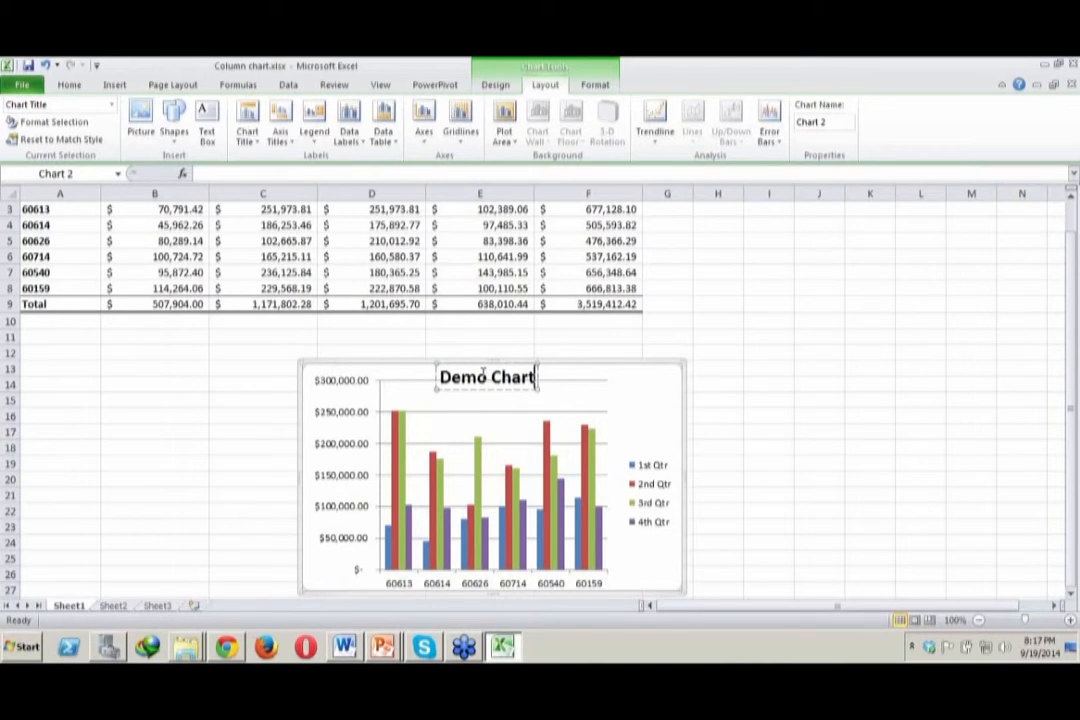
click(652, 392)
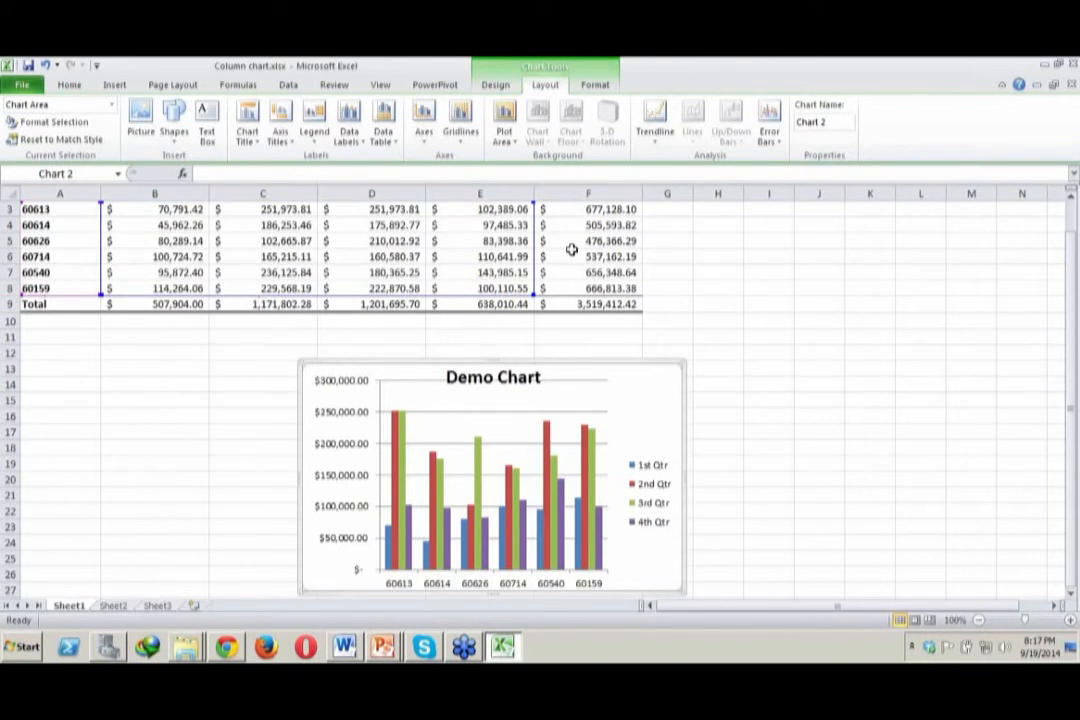
Step: Change the 4th Qtr sales of store 60159 in cell E8 to 500110.55 to test the chart's link to the data
click(512, 288)
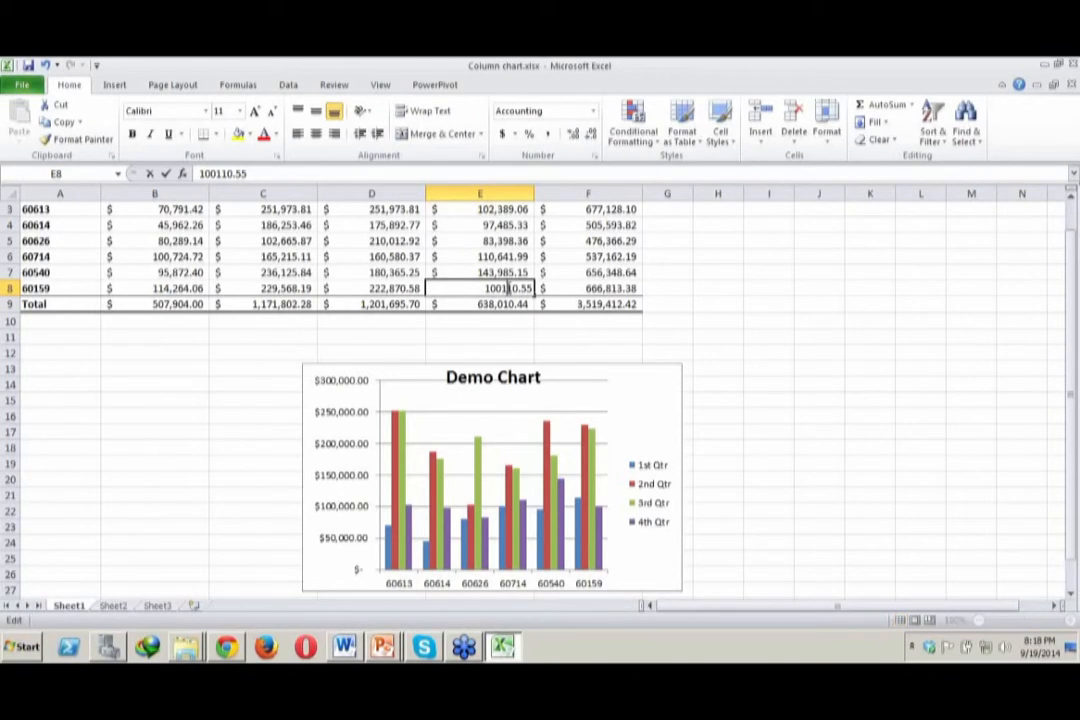
double_click(507, 288)
key(BackSpace)
text(5)
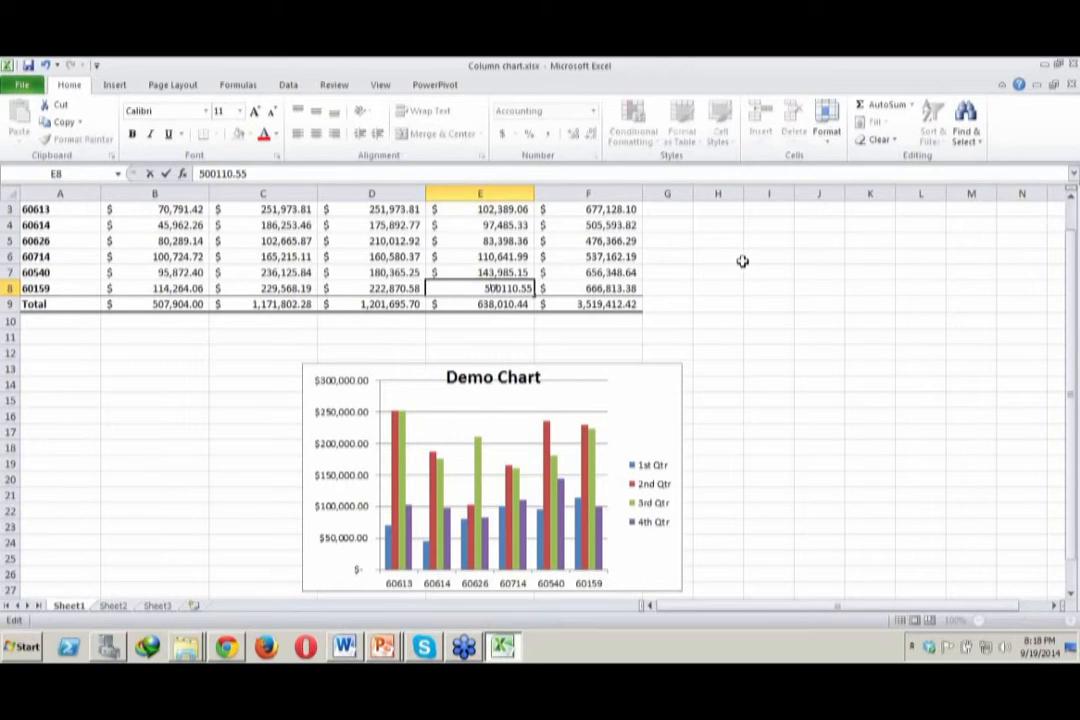
click(667, 386)
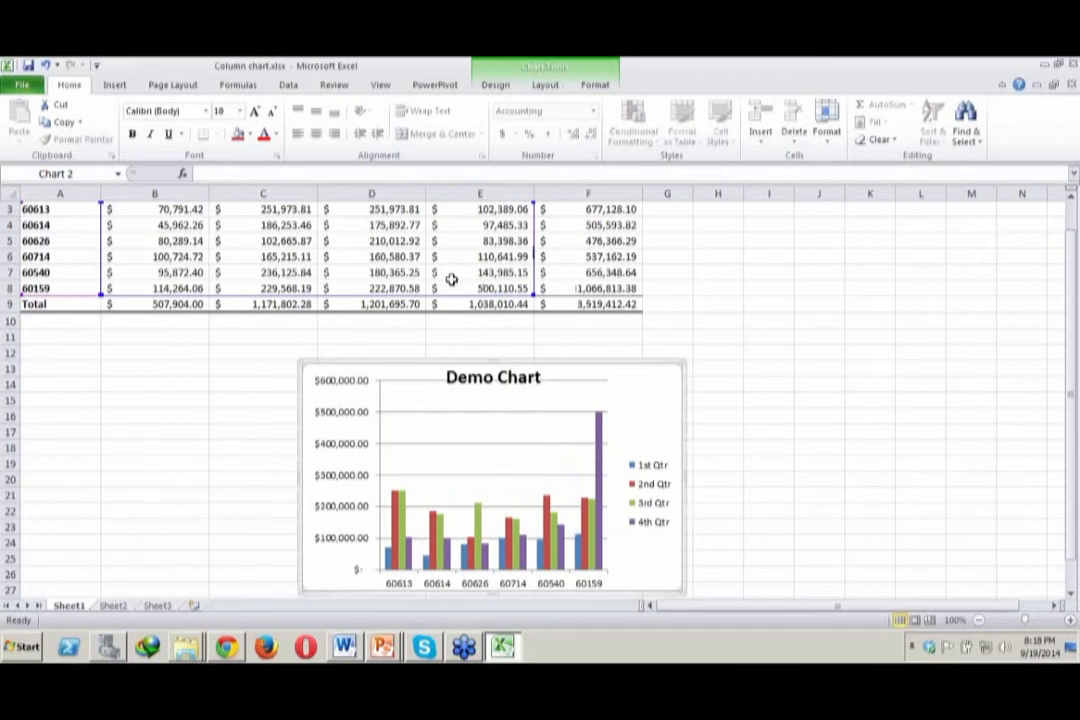
Step: Set the 4th Qtr sales of store 60159 in cell E8 to 300110.55
click(487, 288)
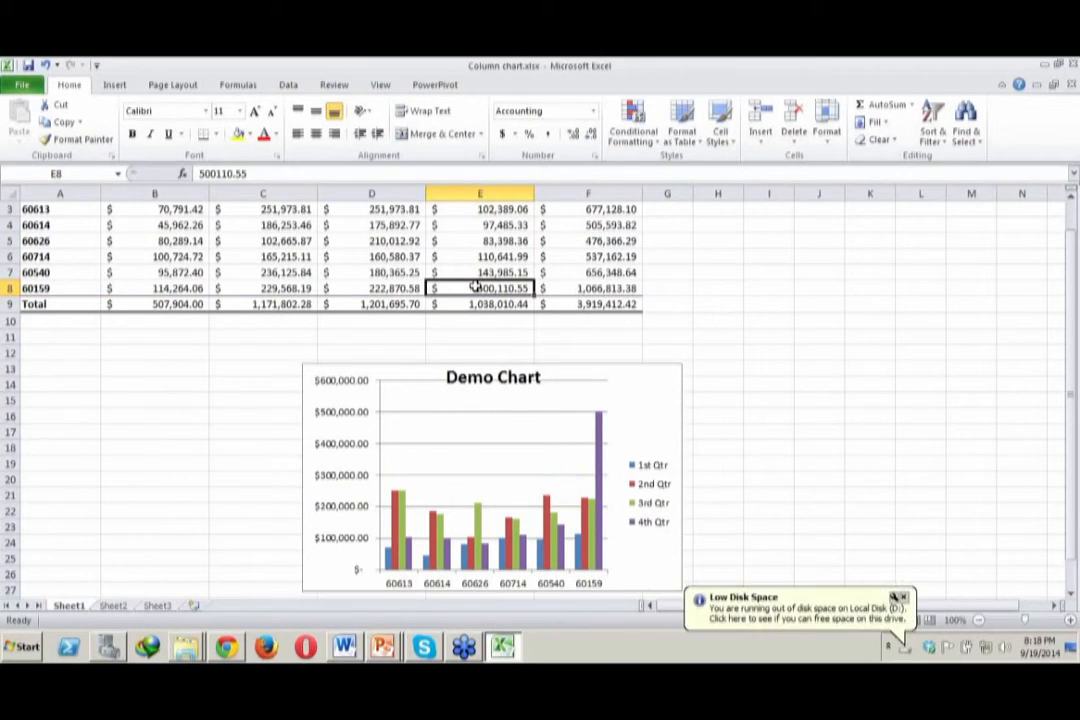
double_click(485, 287)
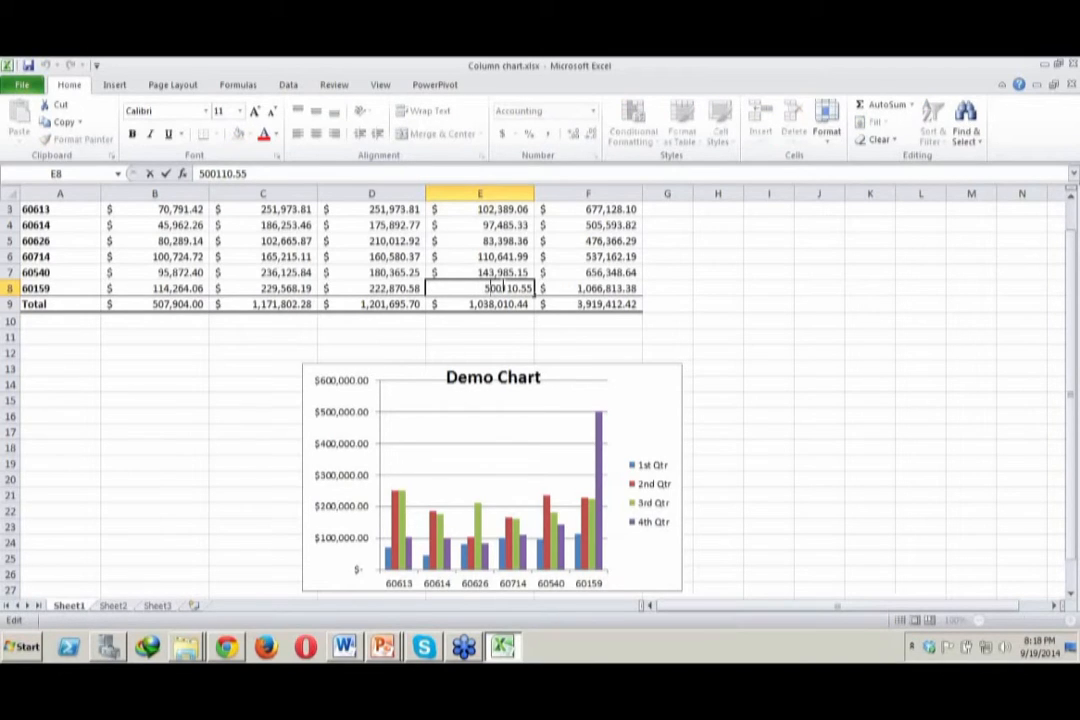
key(BackSpace)
text(3)
click(643, 416)
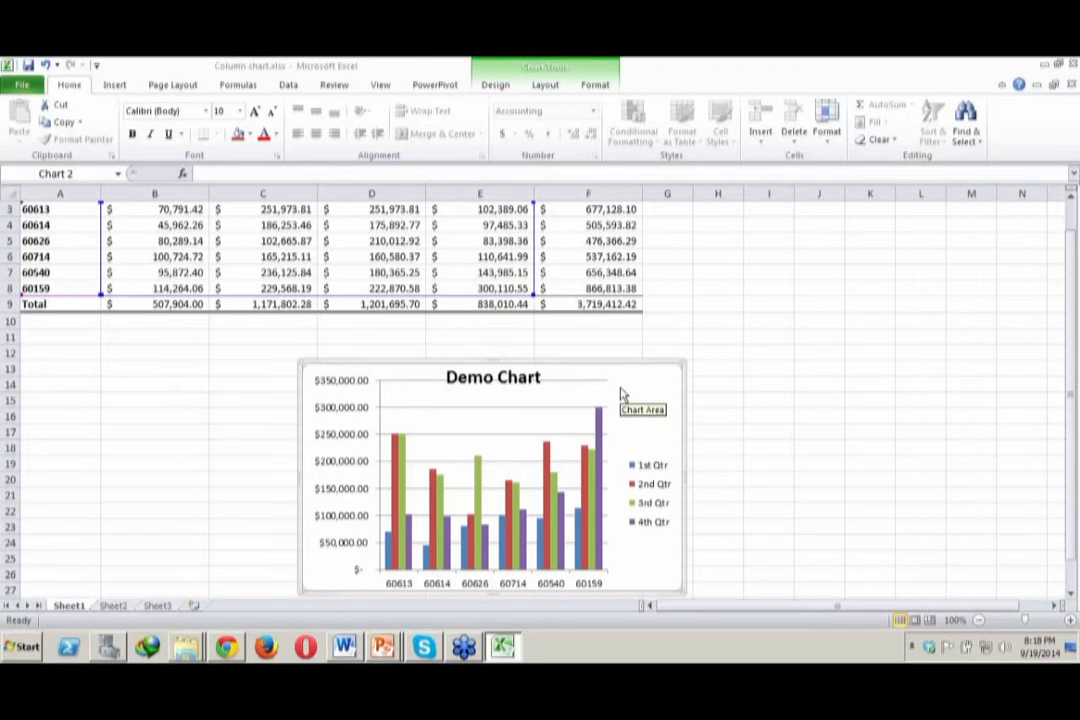
Step: Examine the chart's data label, data table and formatting options, and browse the available chart types
click(545, 85)
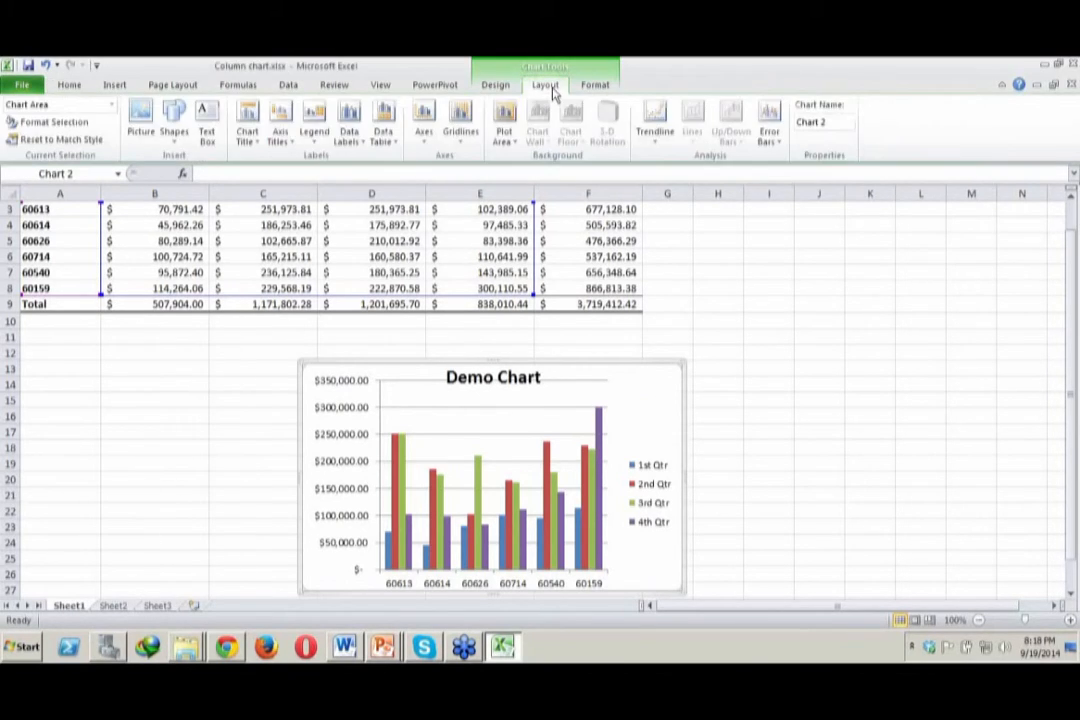
click(365, 147)
click(398, 156)
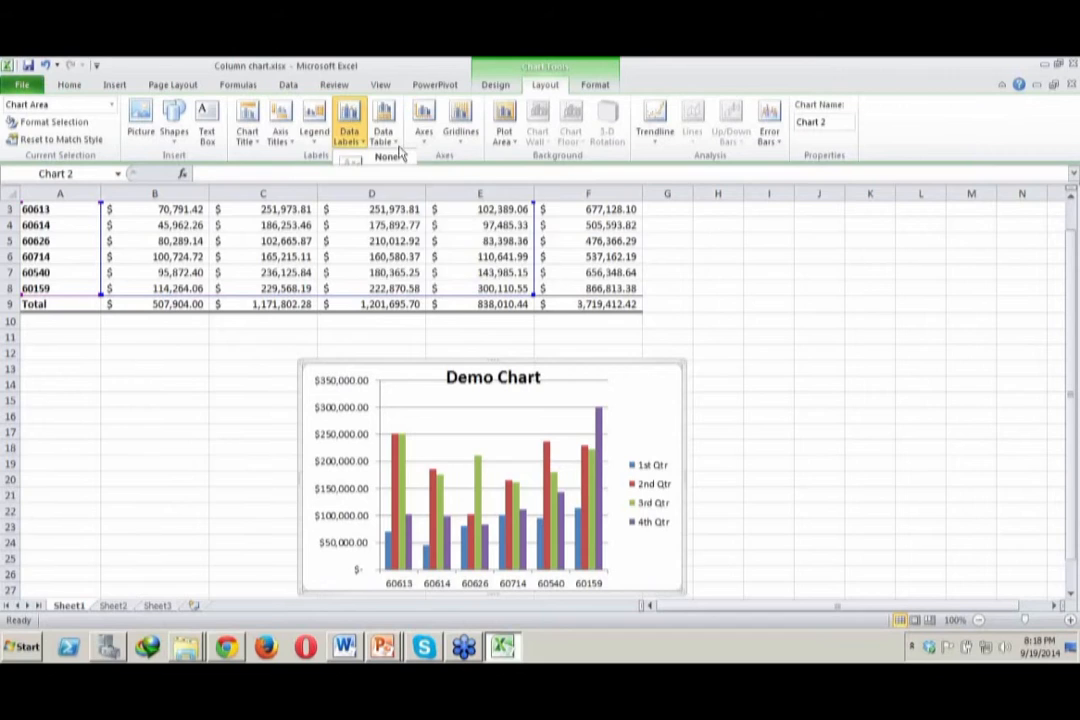
click(395, 145)
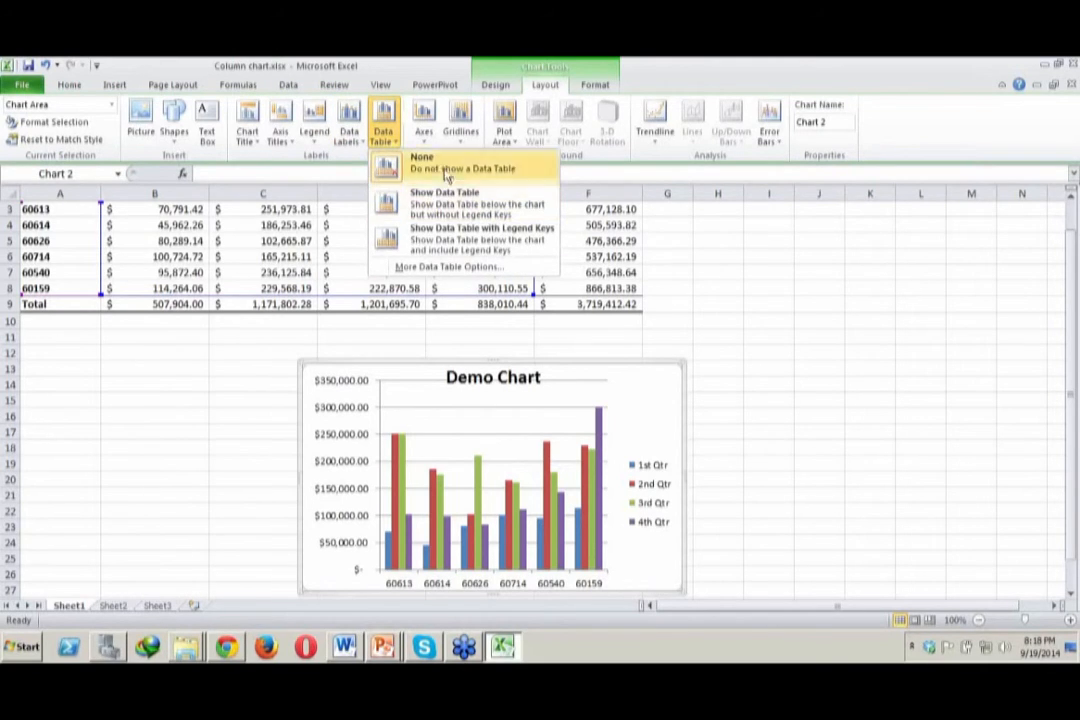
click(597, 85)
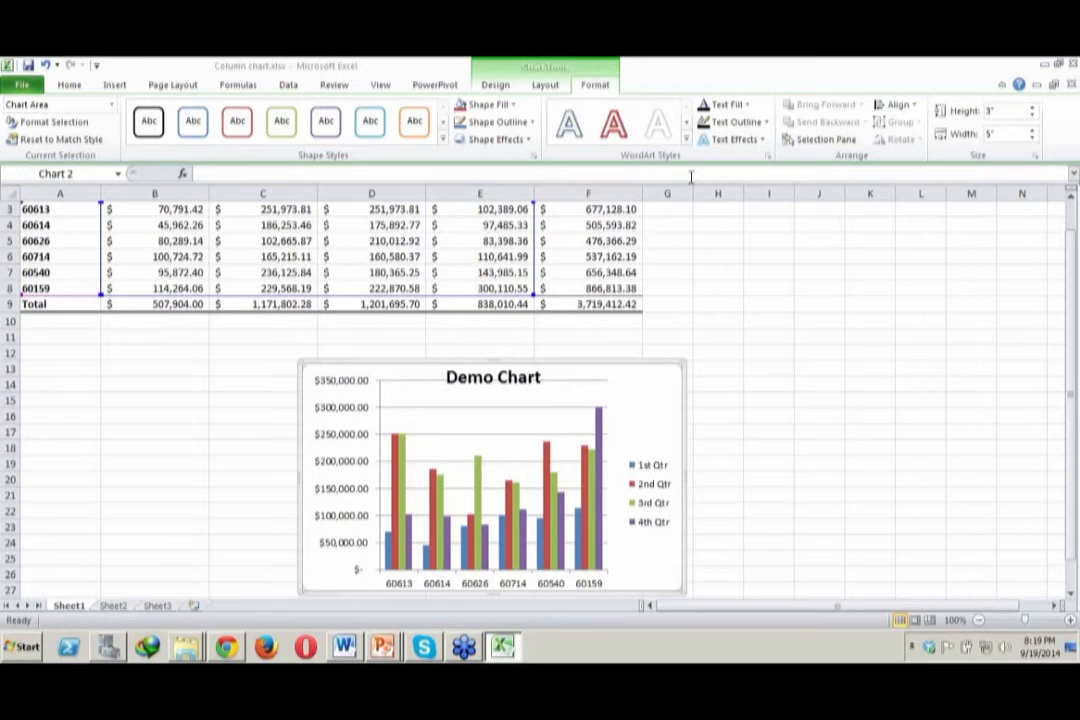
click(496, 85)
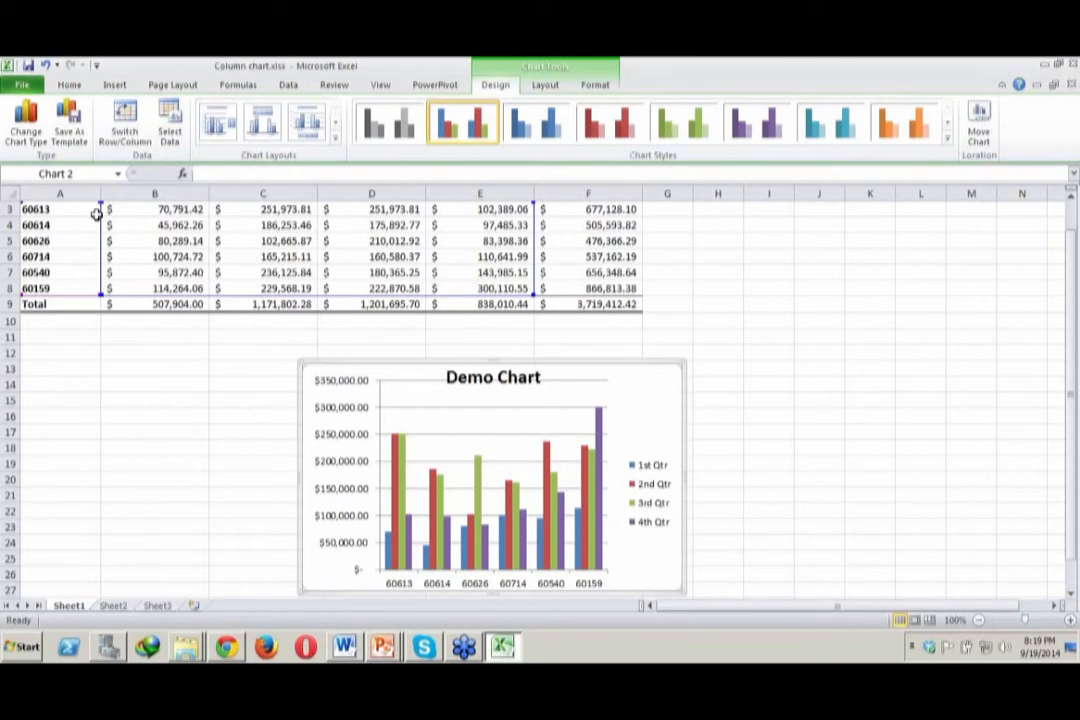
click(36, 142)
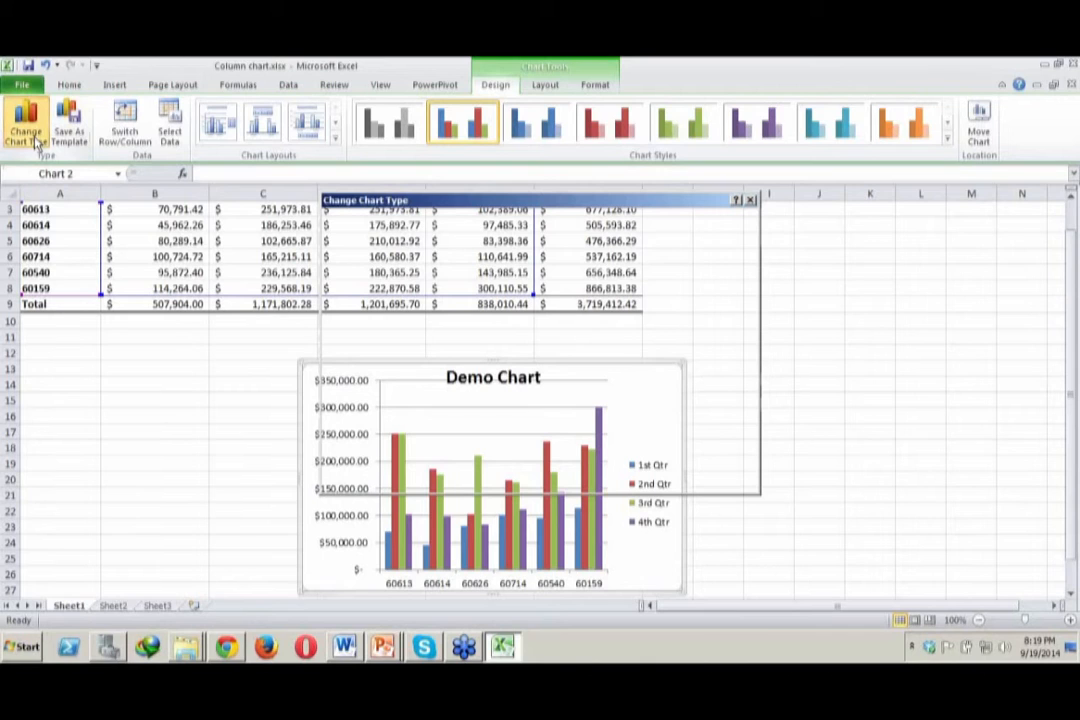
click(746, 465)
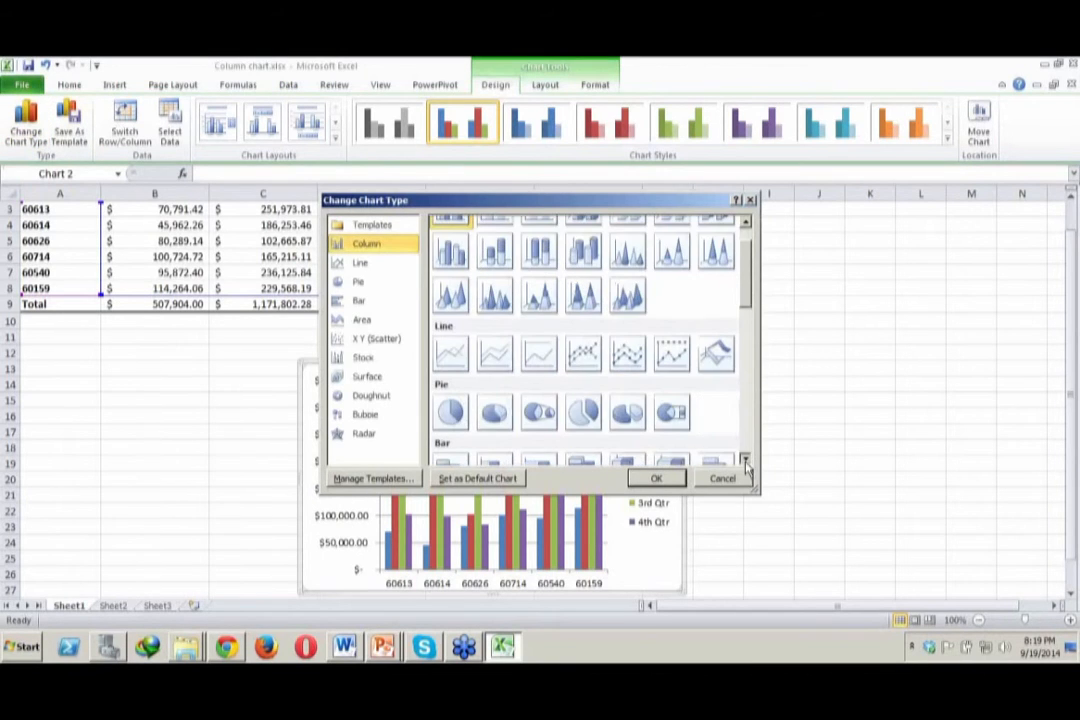
click(746, 465)
click(746, 465)
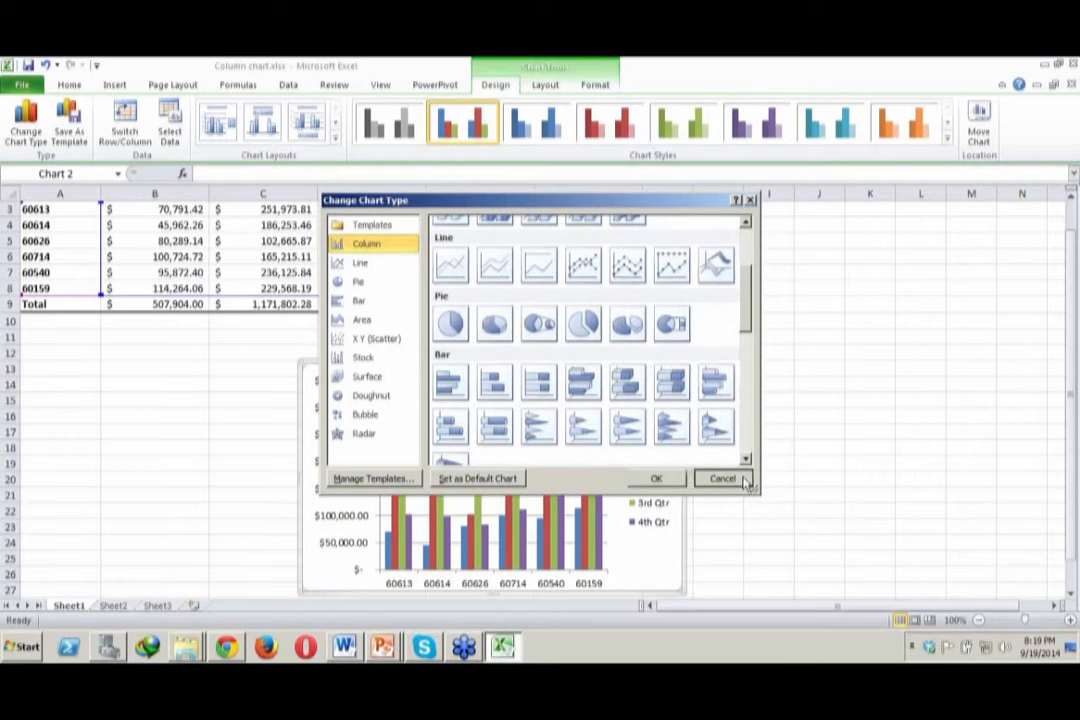
click(722, 478)
Step: Move the chart to a new sheet named Demo Chart
right_click(655, 382)
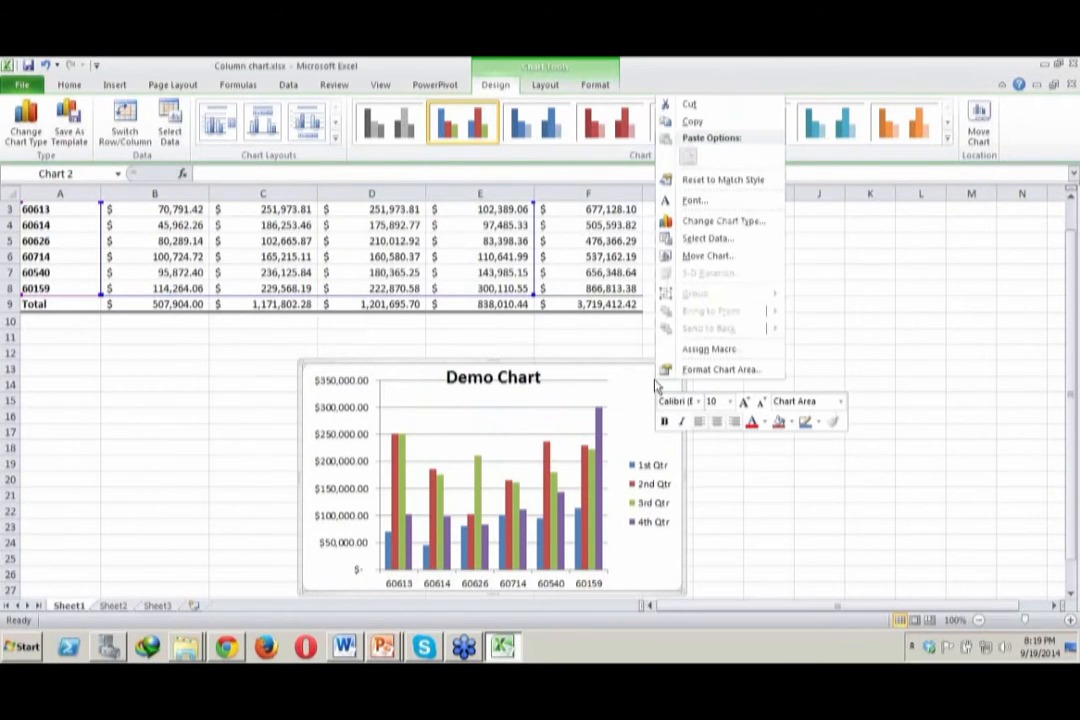
click(752, 258)
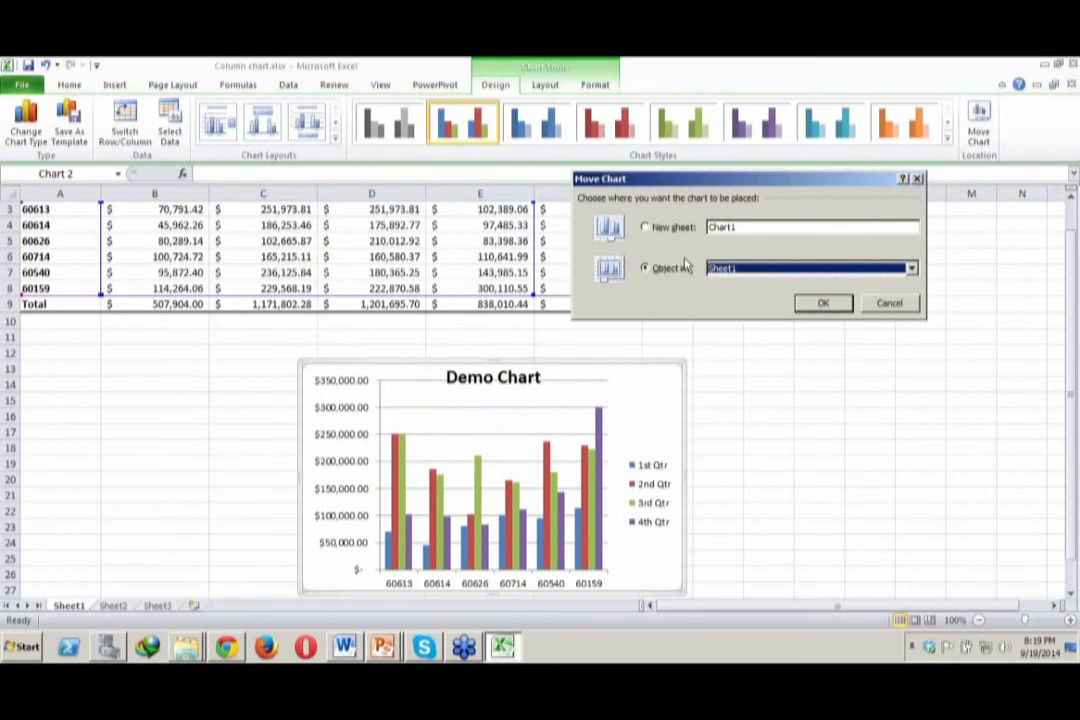
click(662, 229)
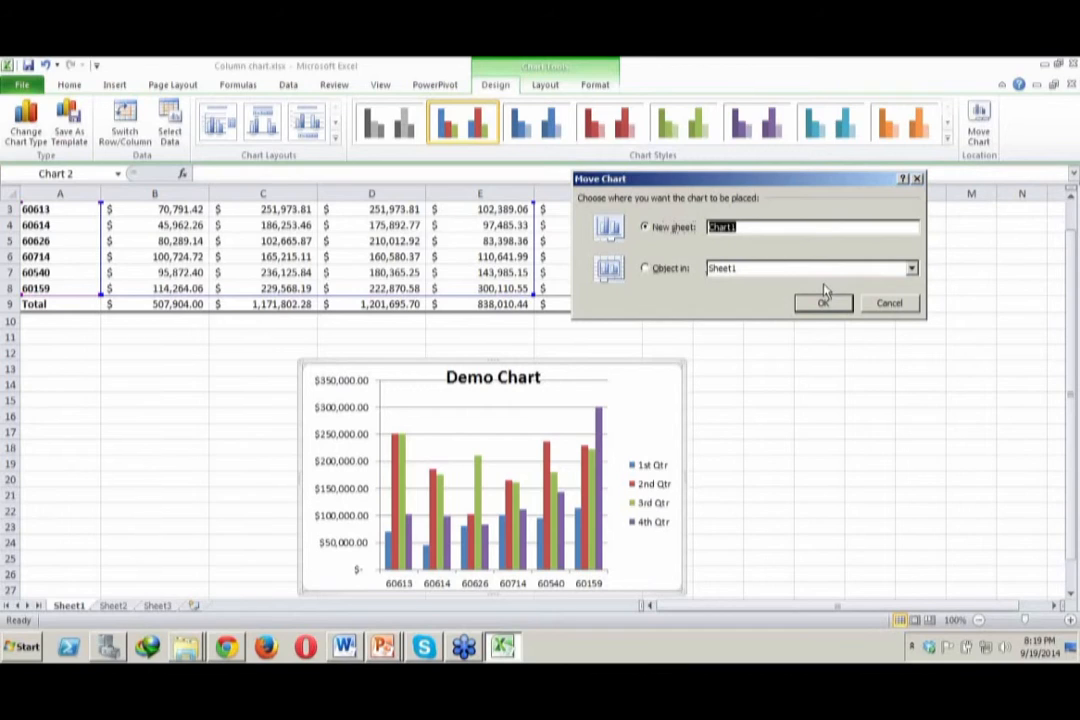
text(Demo Chart)
click(823, 293)
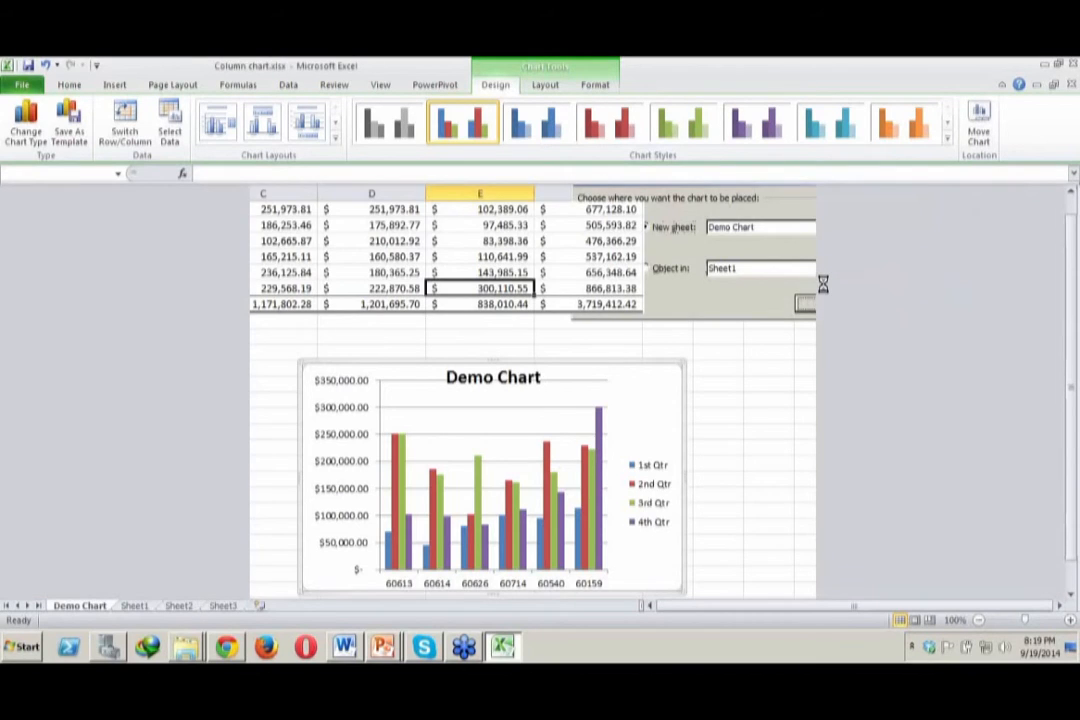
Step: Set the 4th Qtr sales of store 60159 in Sheet1 cell E8 to 500110.55 and check the Demo Chart sheet
click(130, 607)
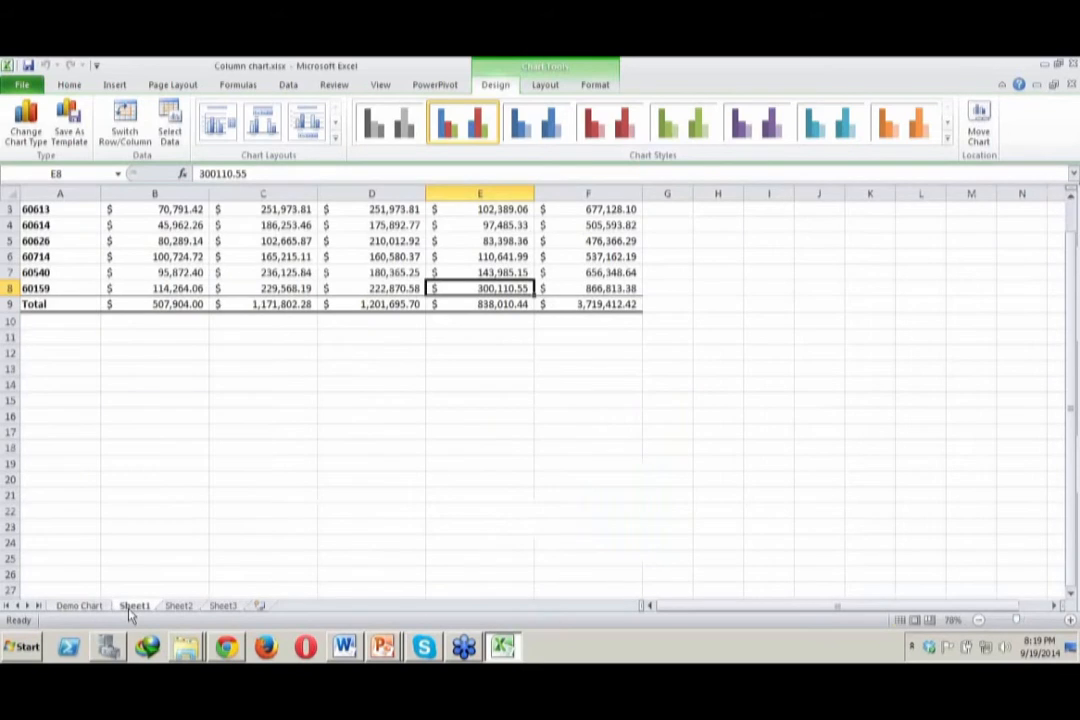
double_click(490, 288)
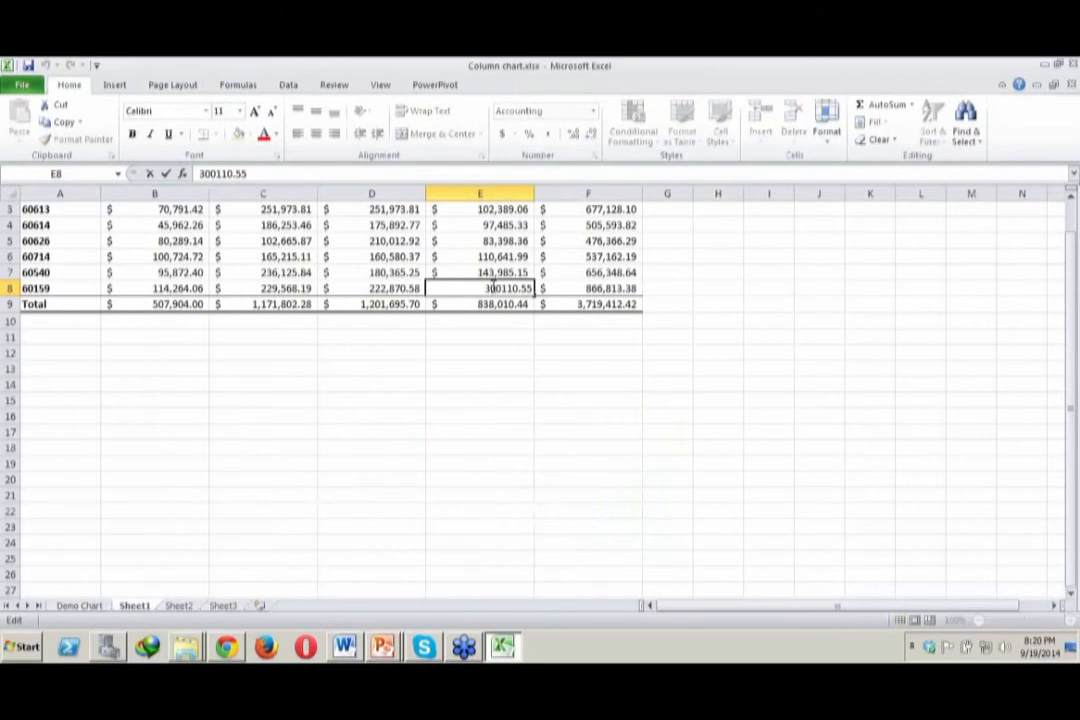
key(BackSpace)
text(5)
click(533, 398)
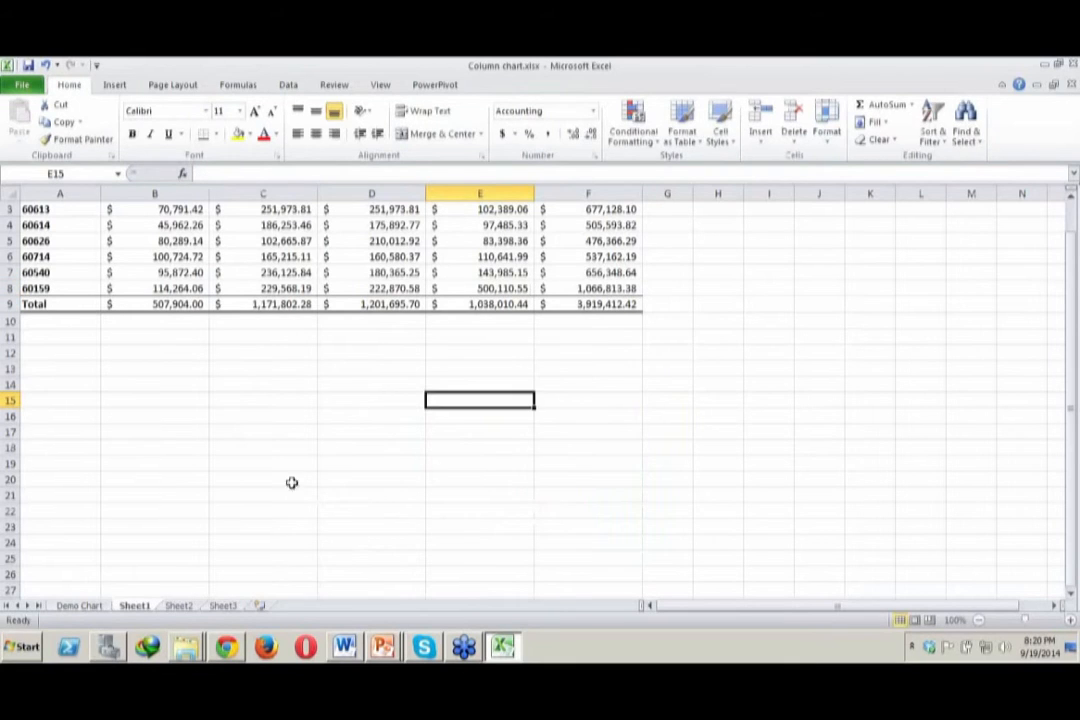
click(85, 608)
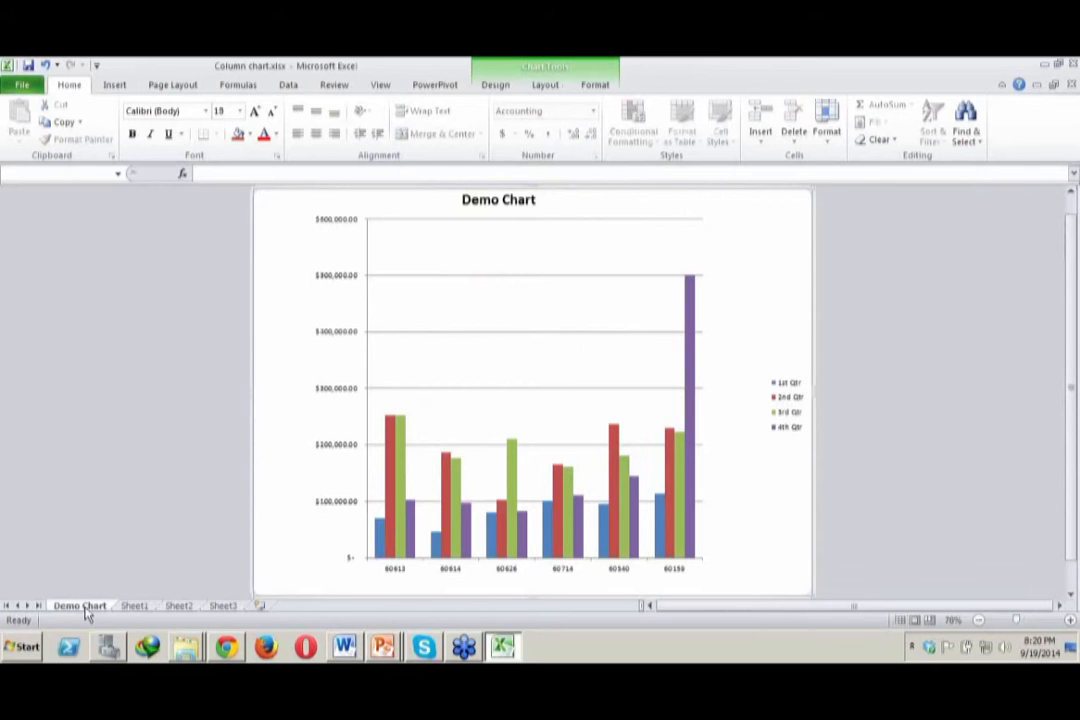
Step: Change the 4th Qtr sales of store 60159 in Sheet1 cell E8 to 400110.55 and review the chart on its own sheet
click(132, 606)
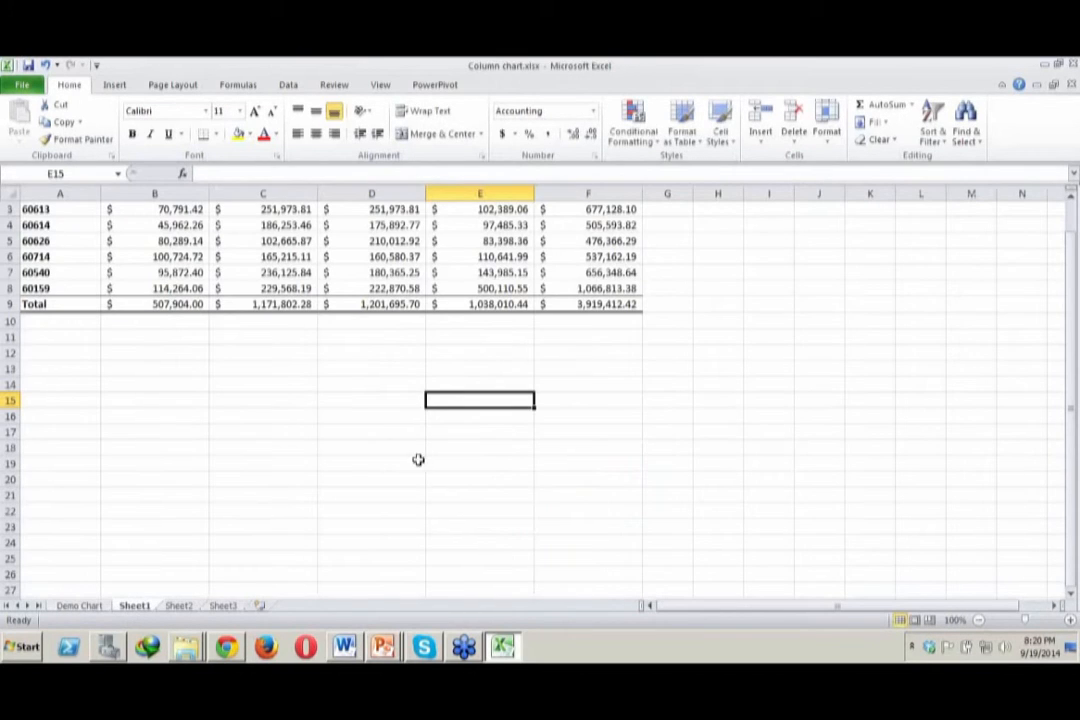
double_click(484, 288)
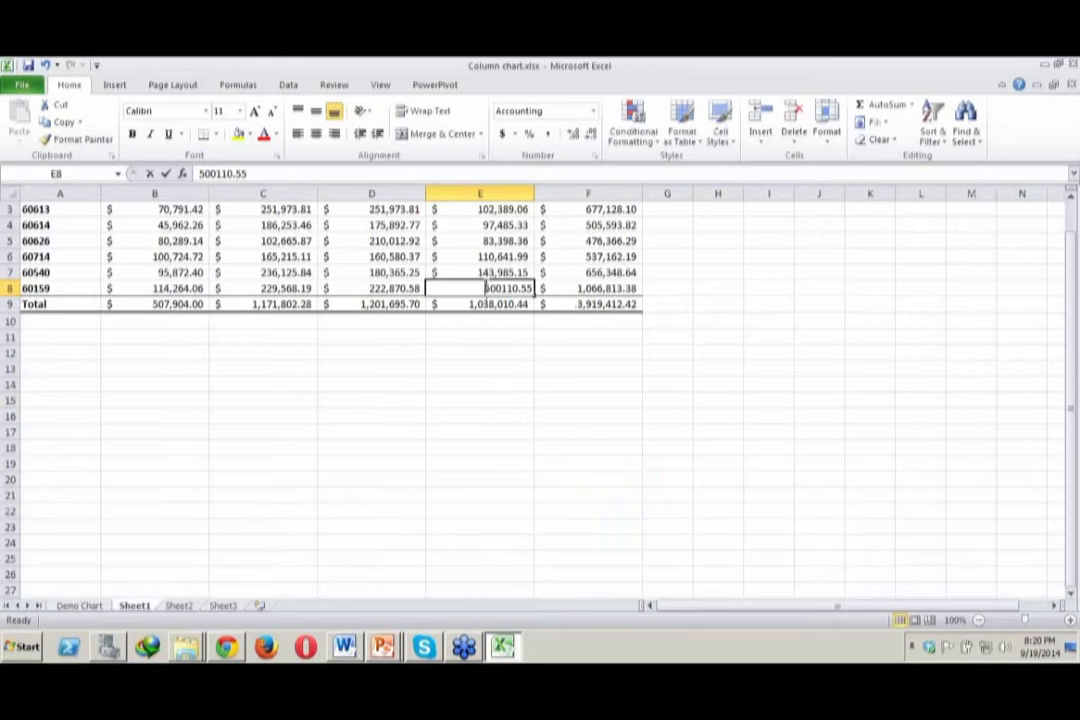
key(BackSpace)
text(400,)
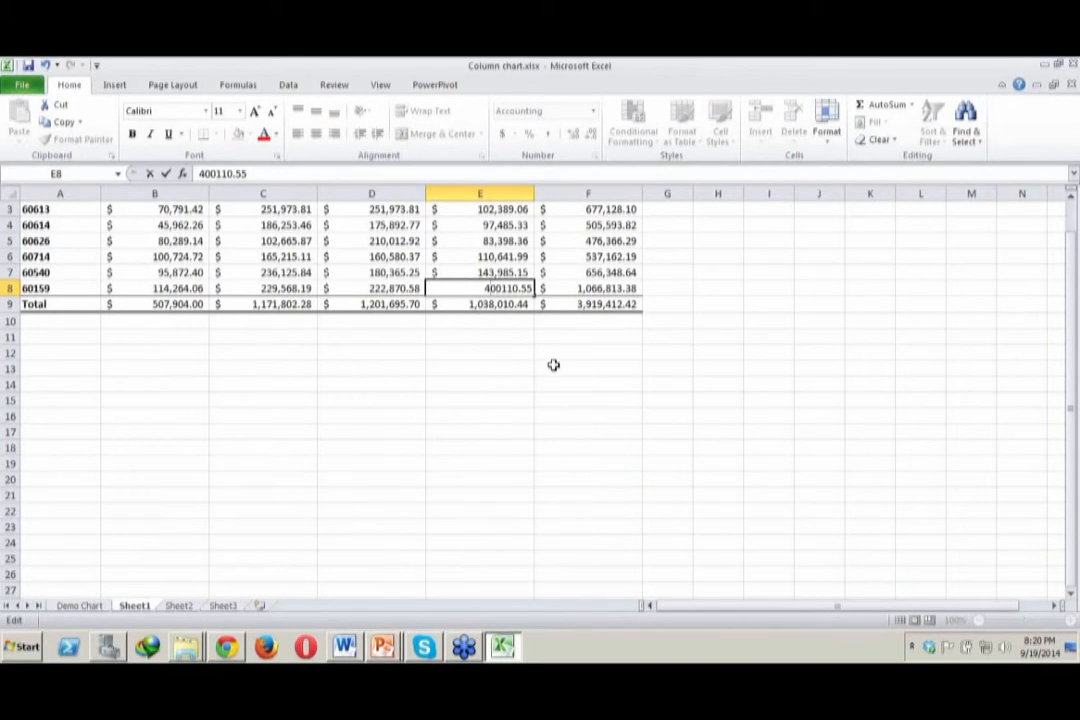
click(553, 365)
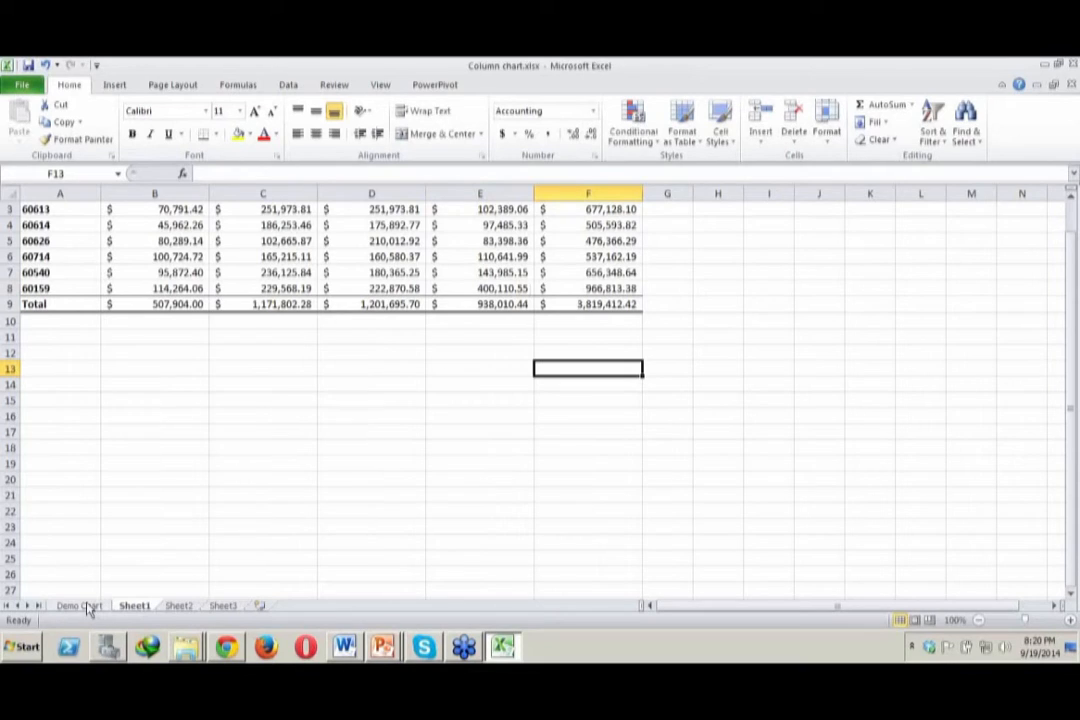
click(88, 607)
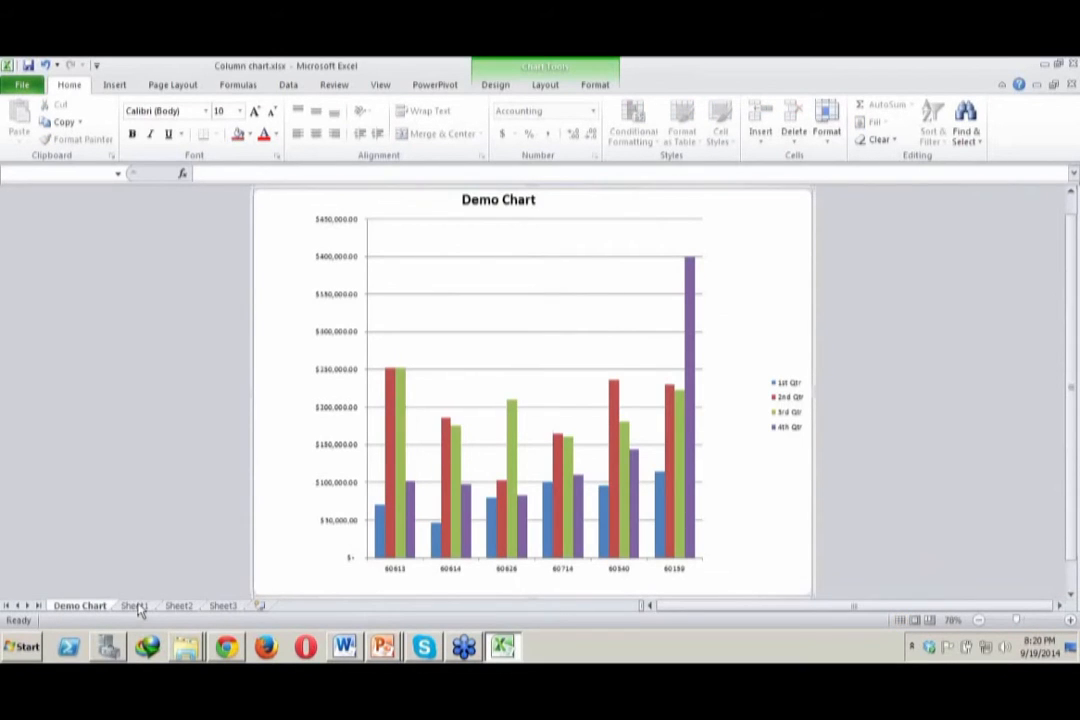
Step: Compare the Sheet1 sales data with the Demo Chart sheet and examine the chart's axis, data label and title options
click(135, 607)
click(399, 243)
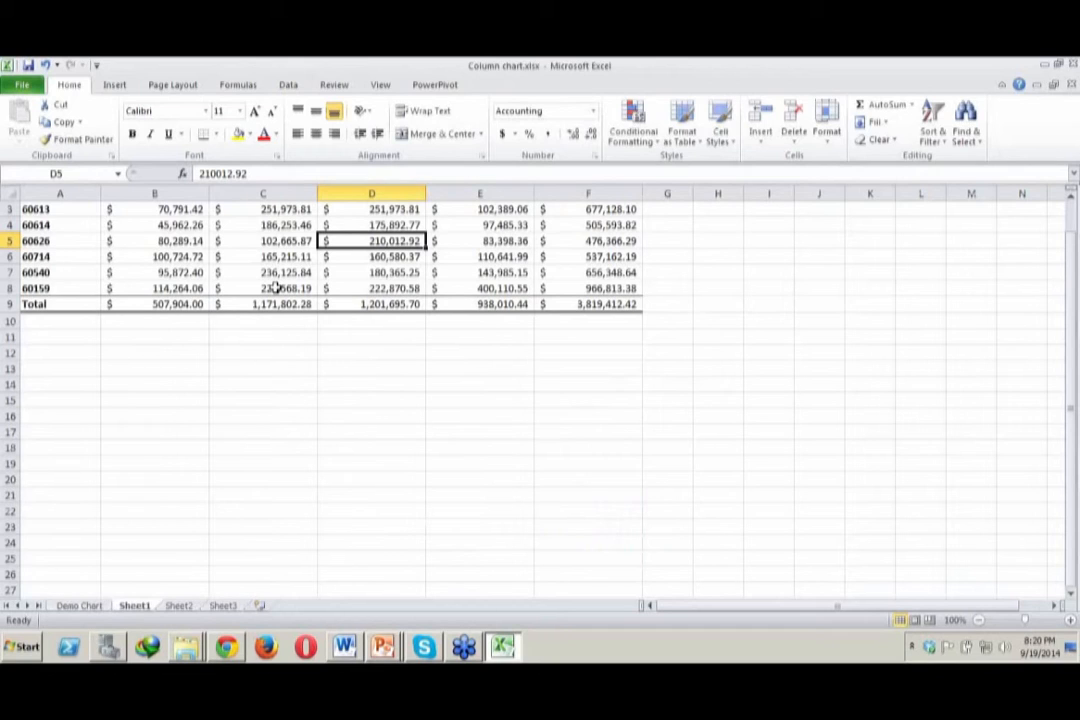
click(81, 608)
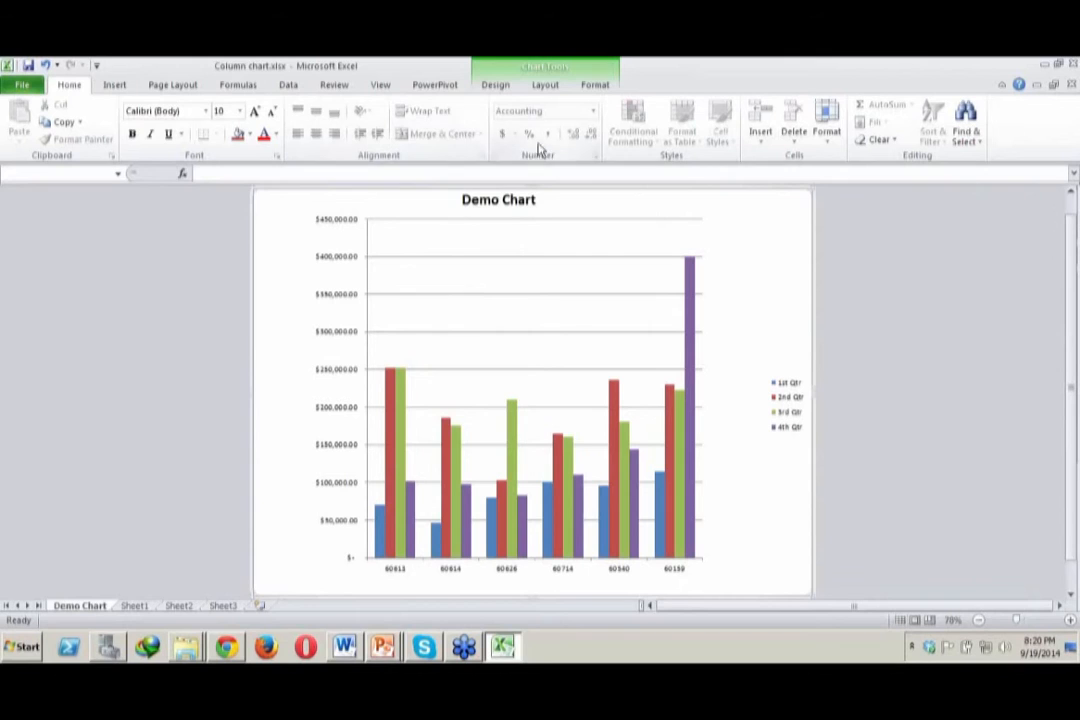
click(540, 86)
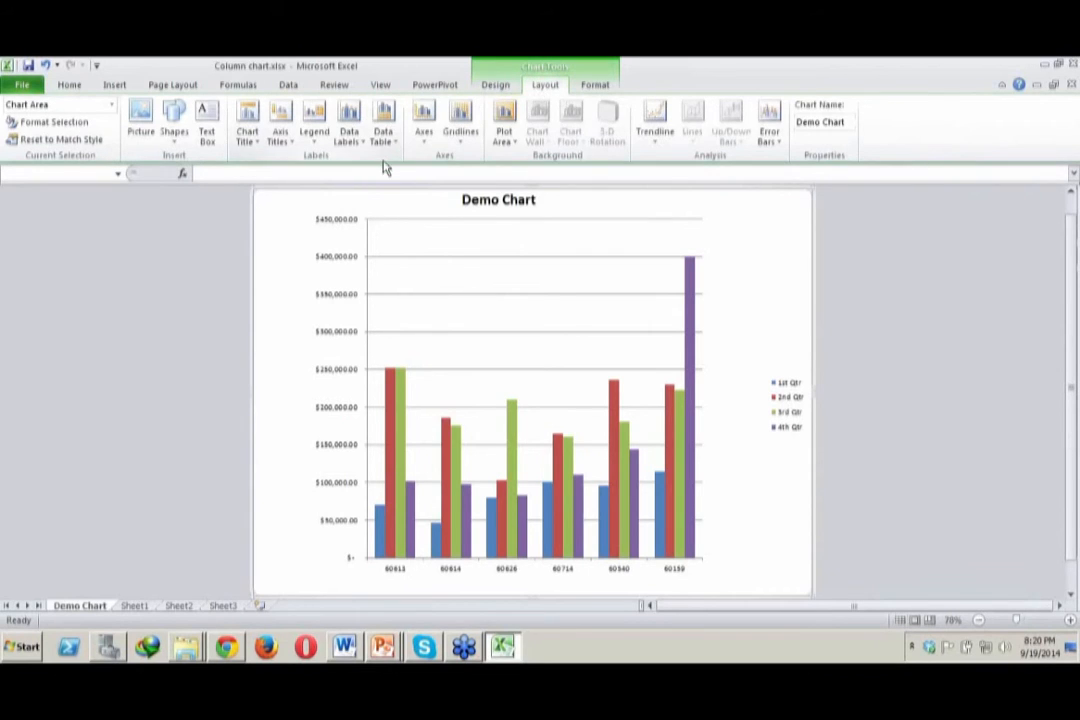
click(432, 147)
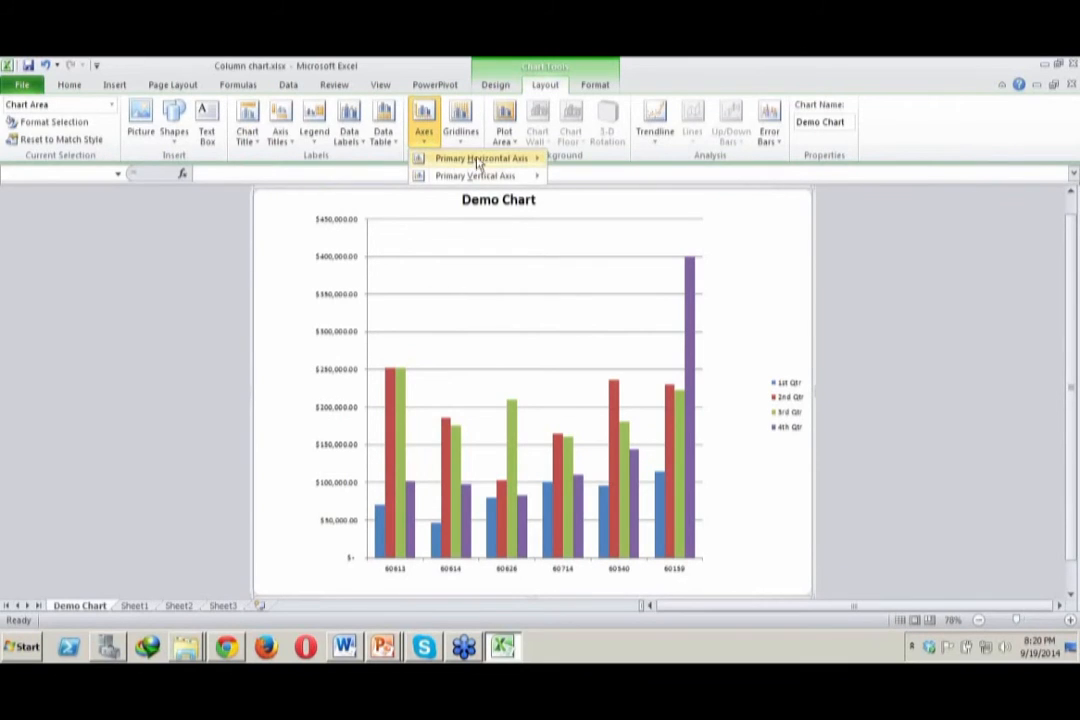
mouse_move(483, 162)
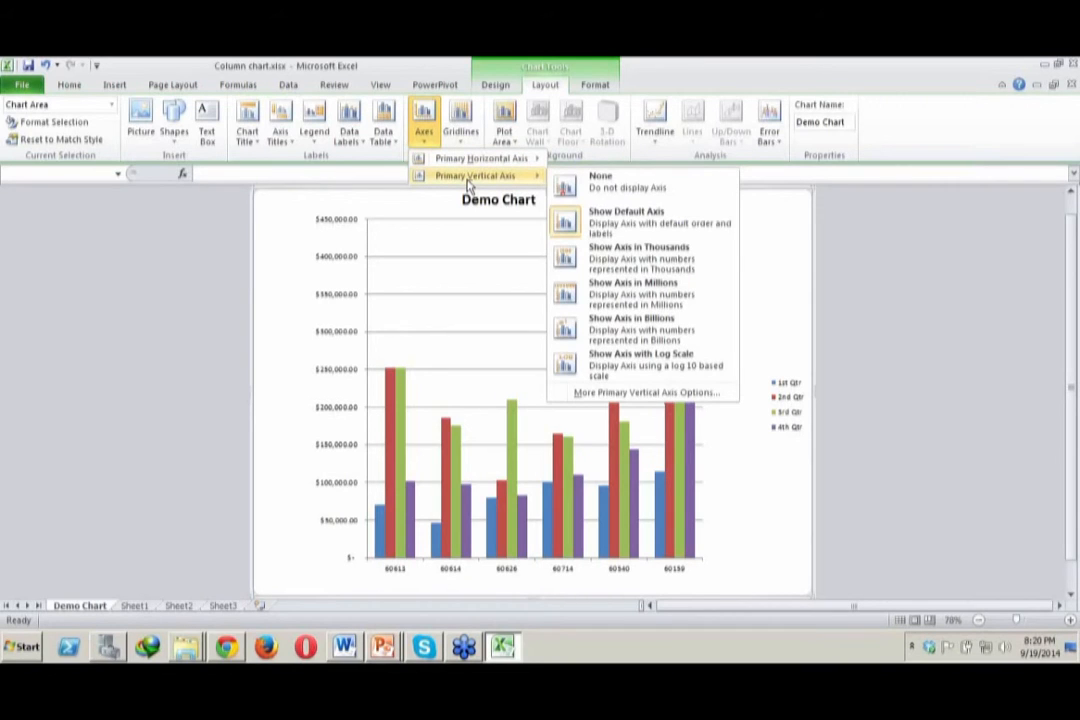
click(352, 140)
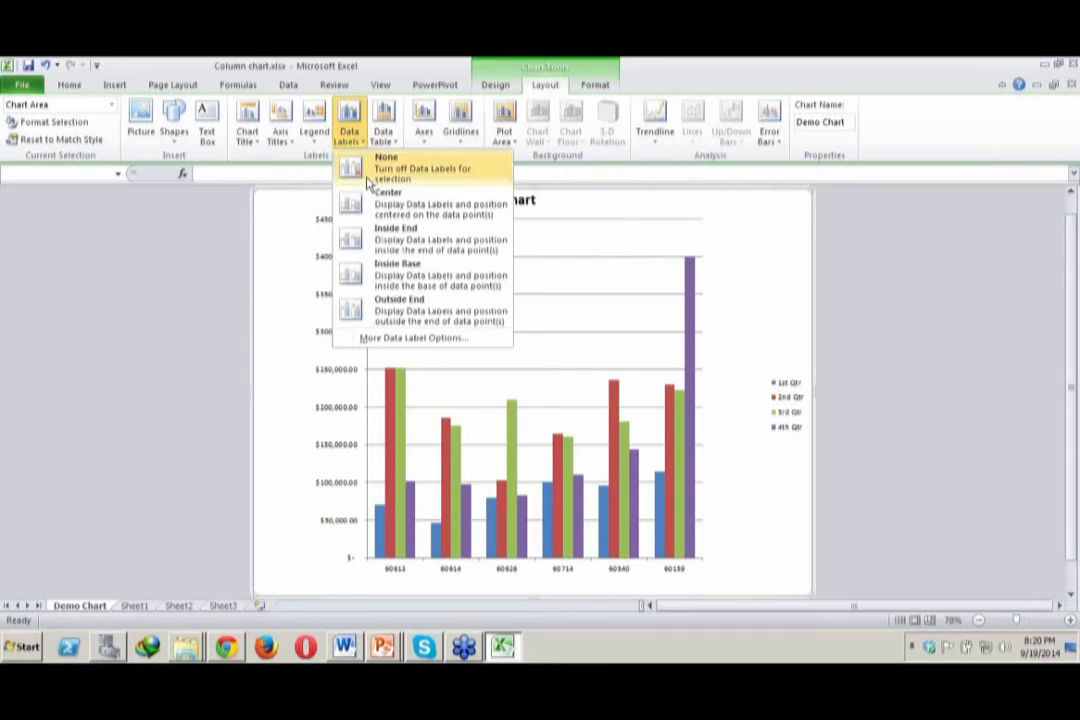
click(256, 146)
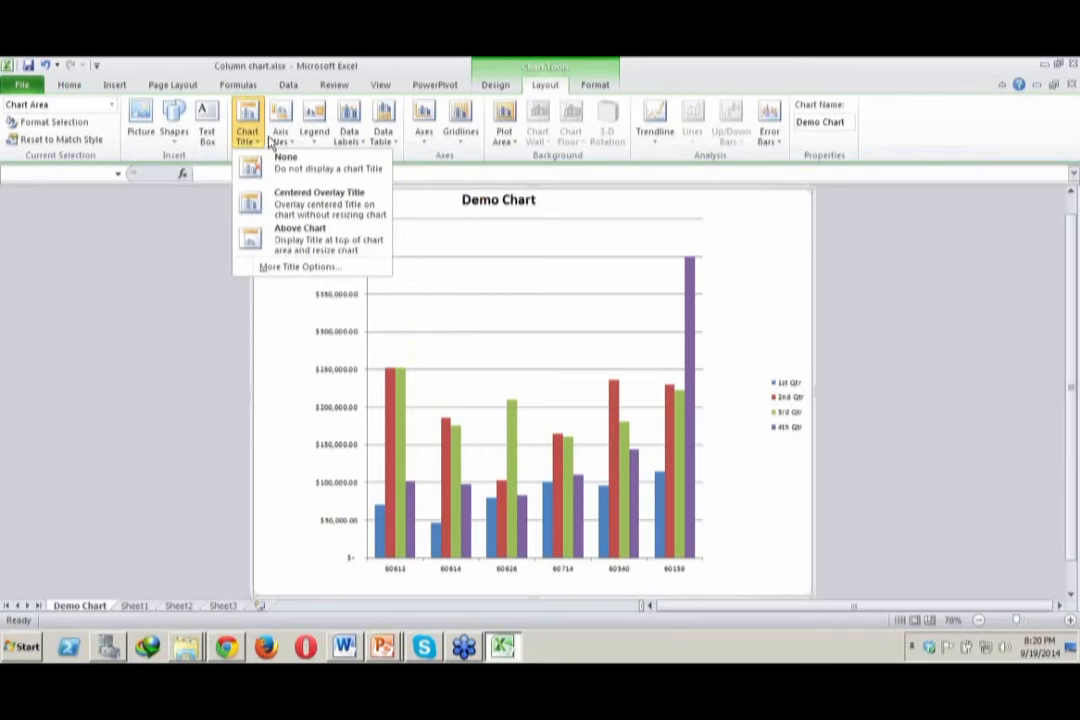
click(538, 263)
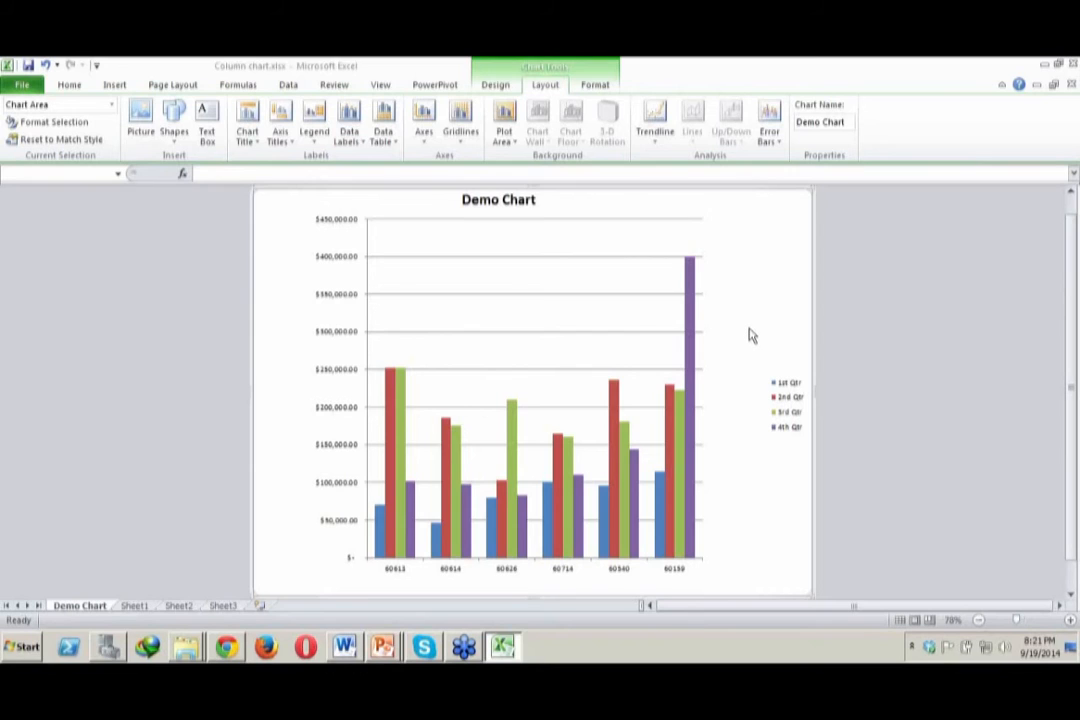
Step: Examine the commands available for the chart's plot area and for its 4th Qtr data series
right_click(406, 278)
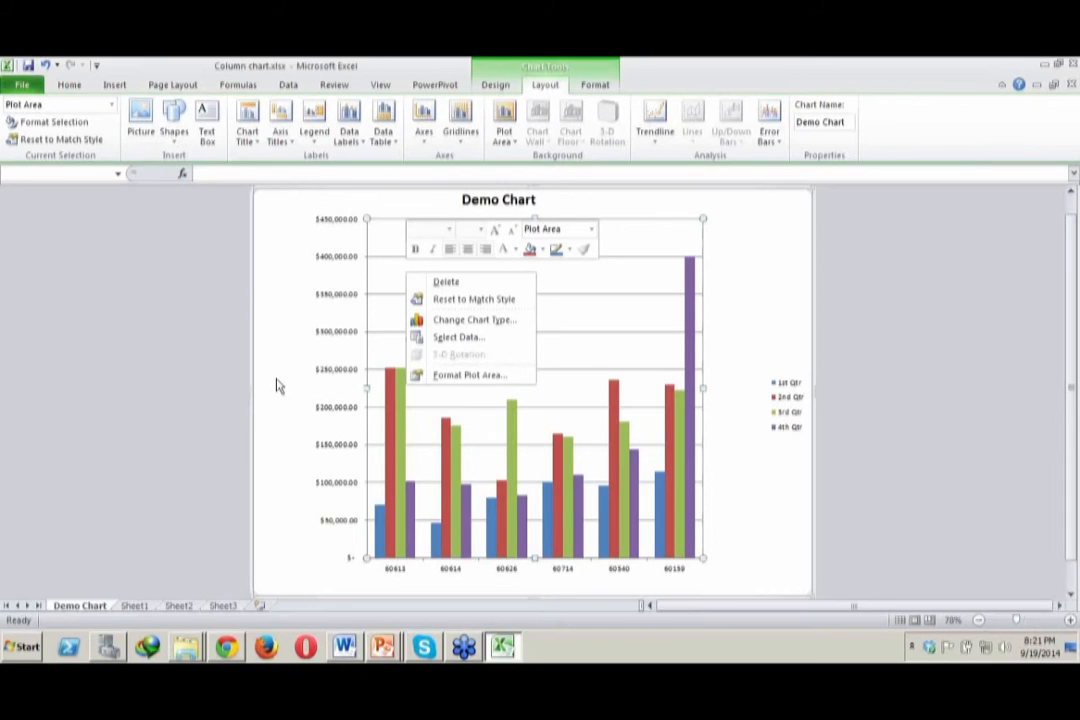
key(Escape)
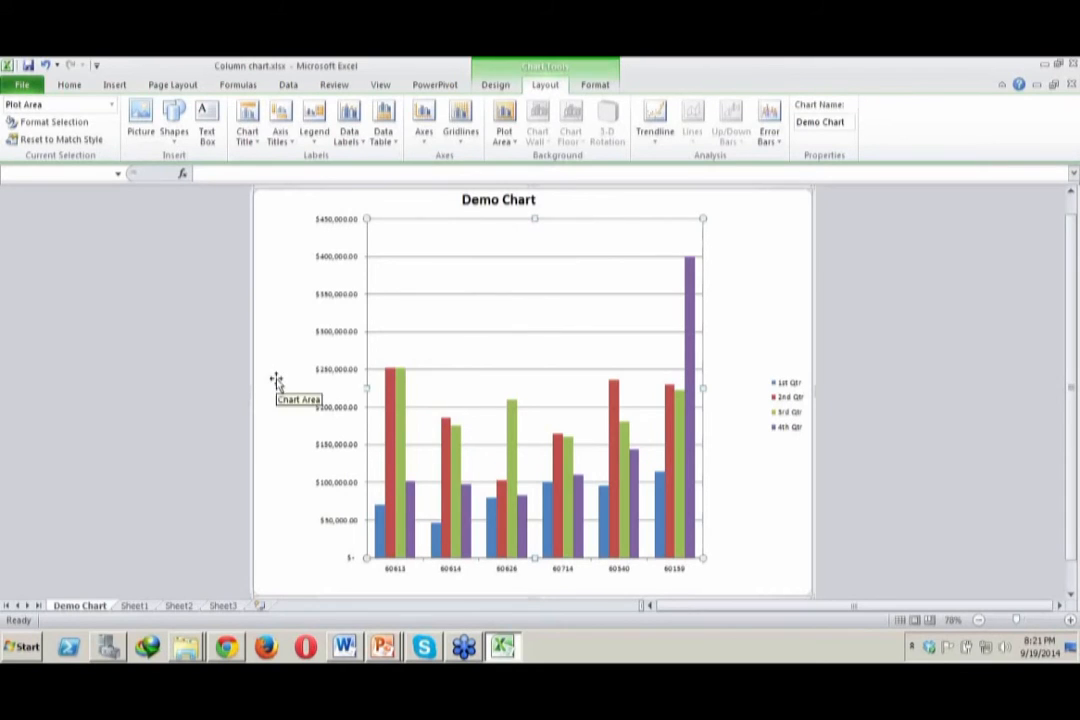
right_click(697, 401)
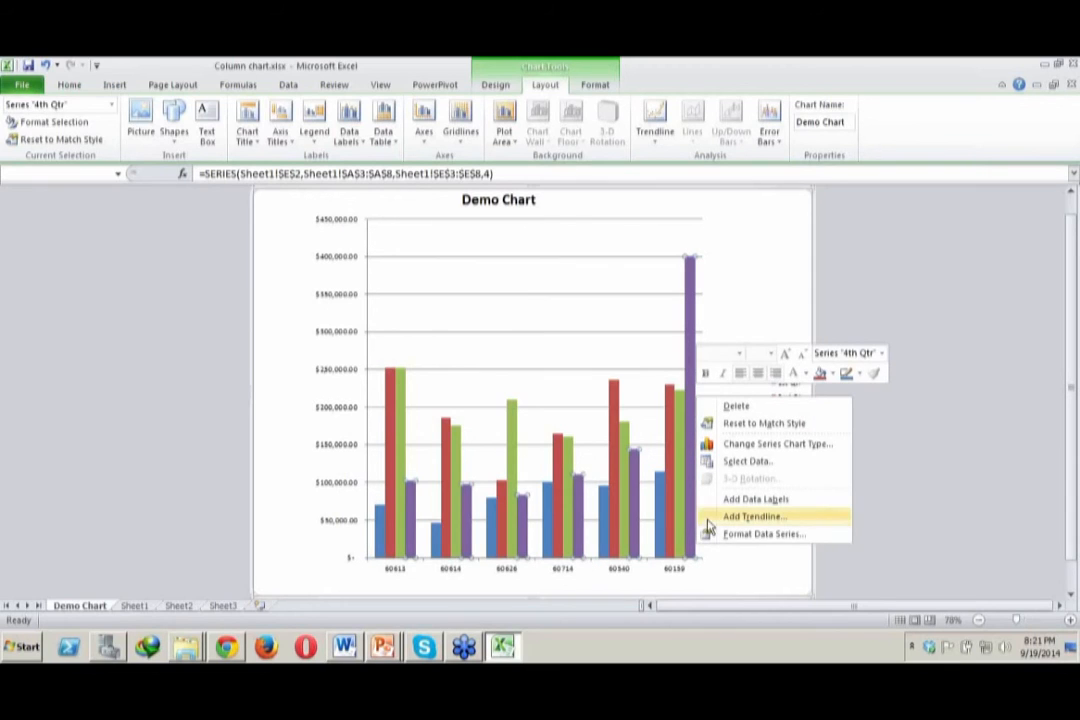
click(770, 585)
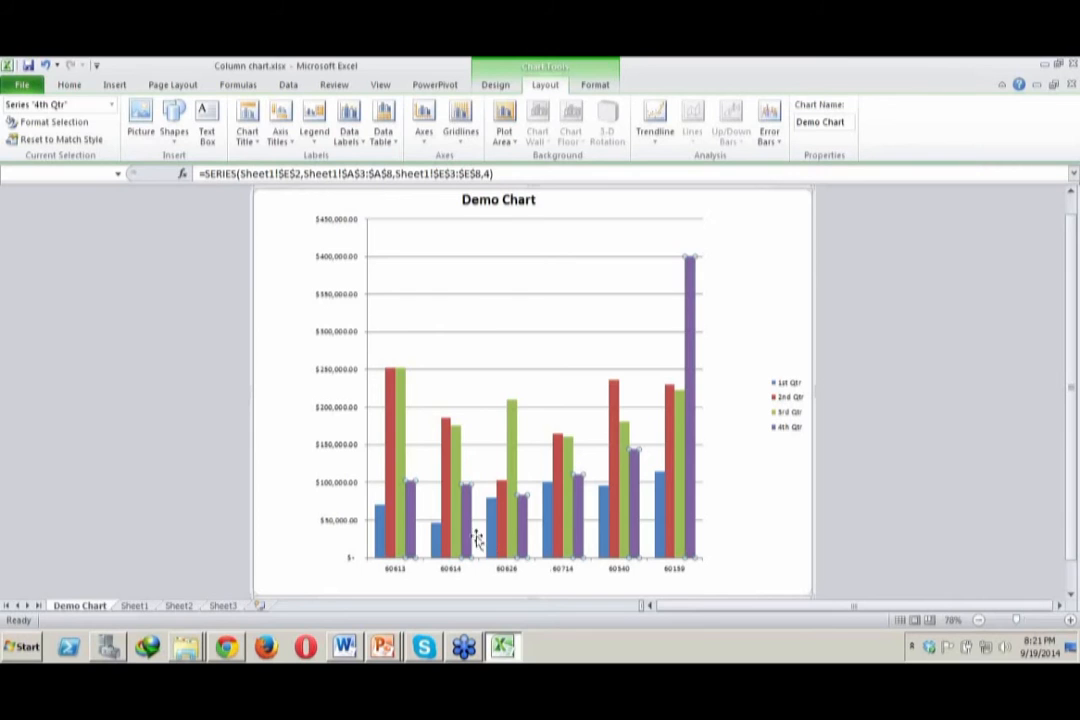
click(133, 607)
click(74, 607)
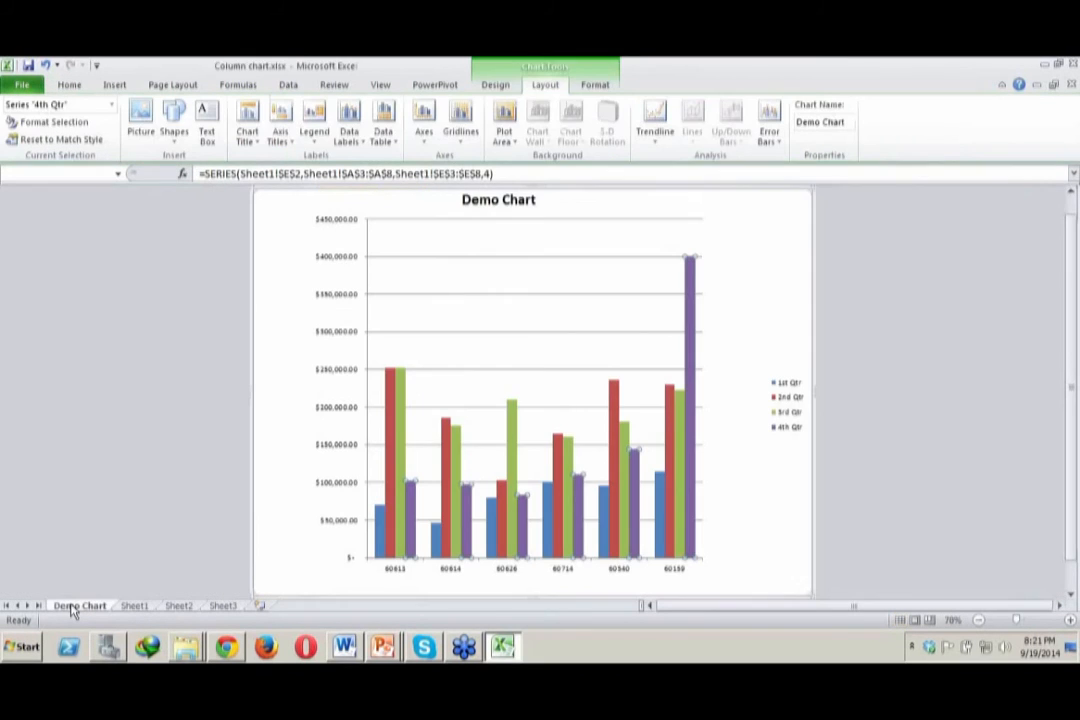